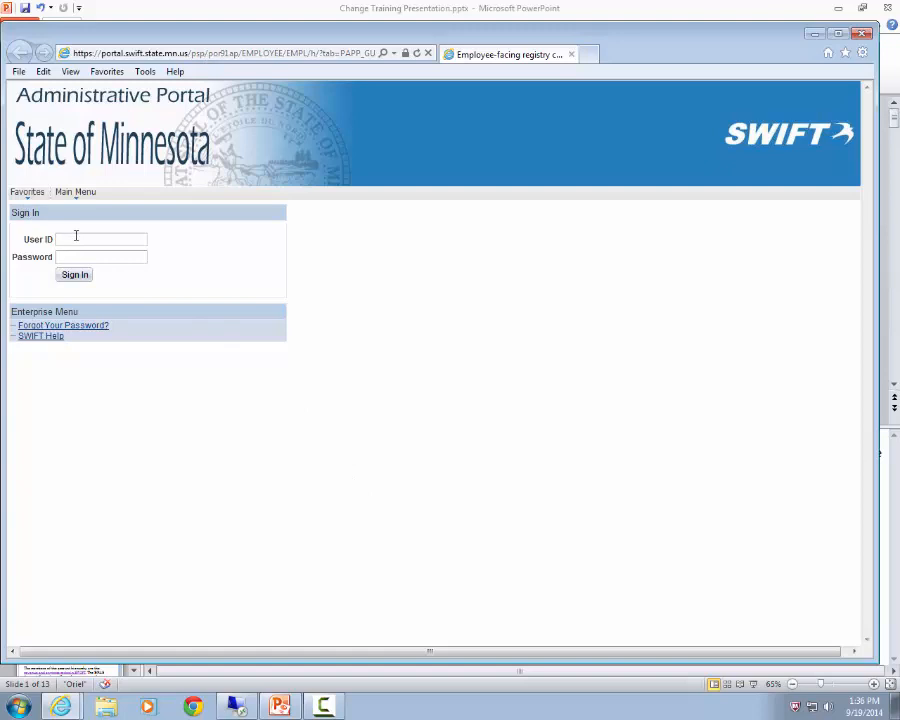
- Sign in to the Administrative Portal with the user ID and account password
key(Tab)
text(•••••••••••)
key(Return)
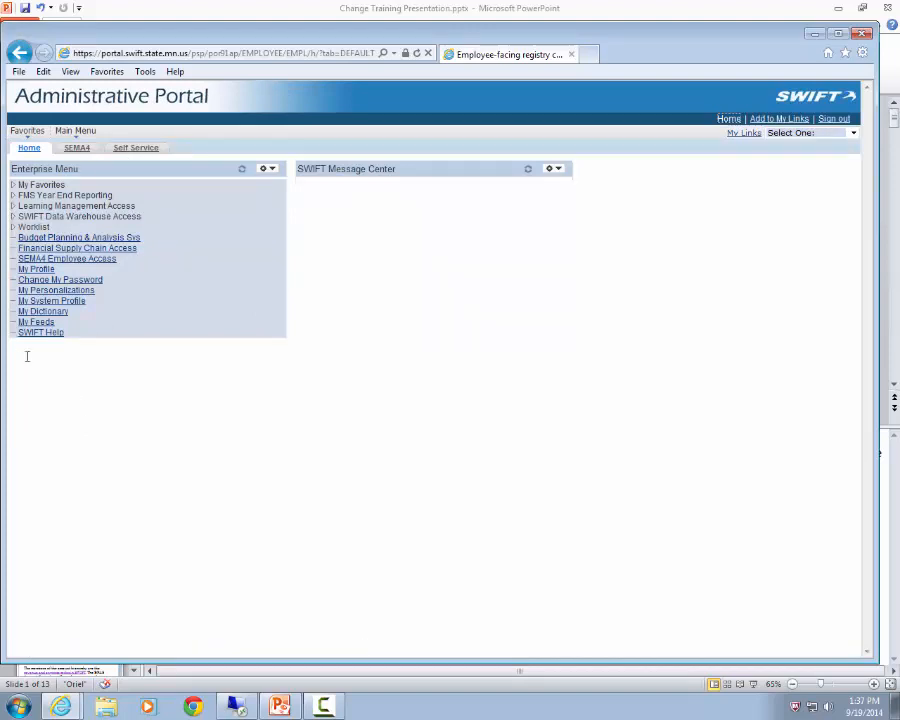
- Open the Budget Planning & Analysis Sys from the portal and close its leftover launch page in the portal browser
click(75, 242)
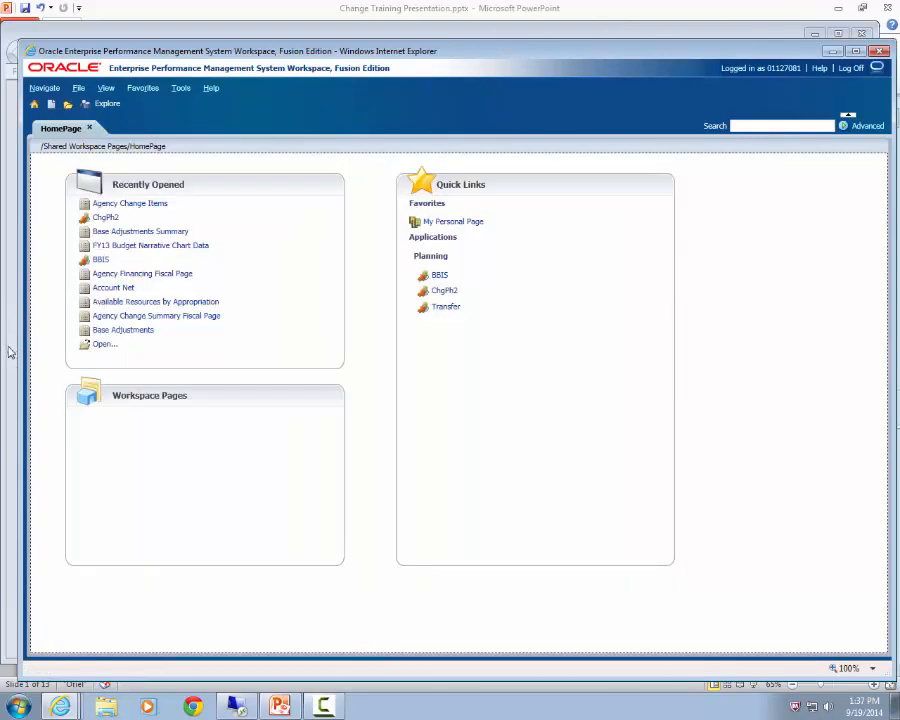
click(6, 245)
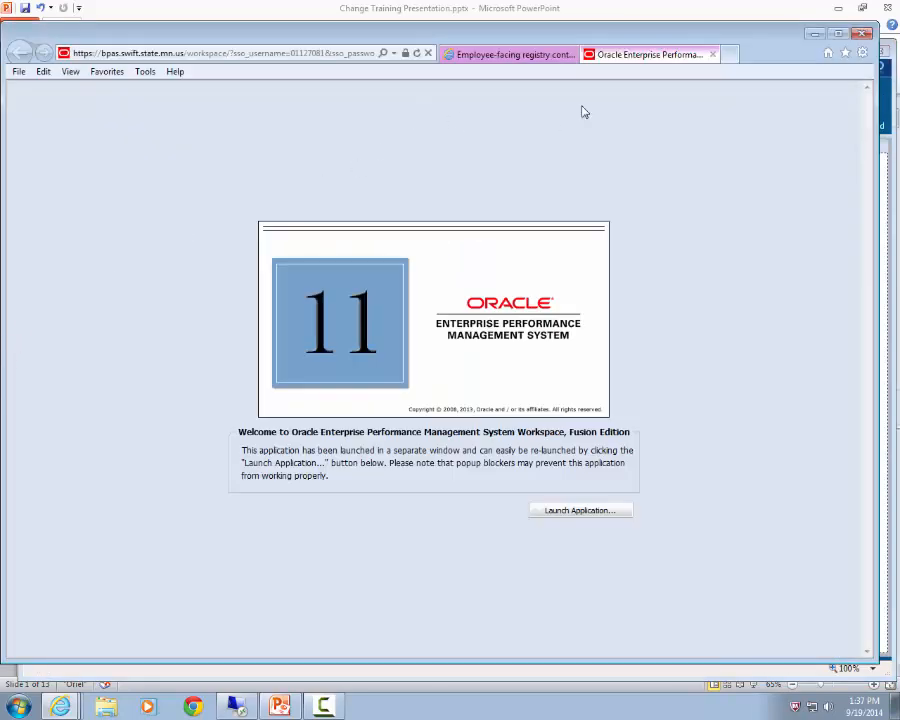
click(712, 54)
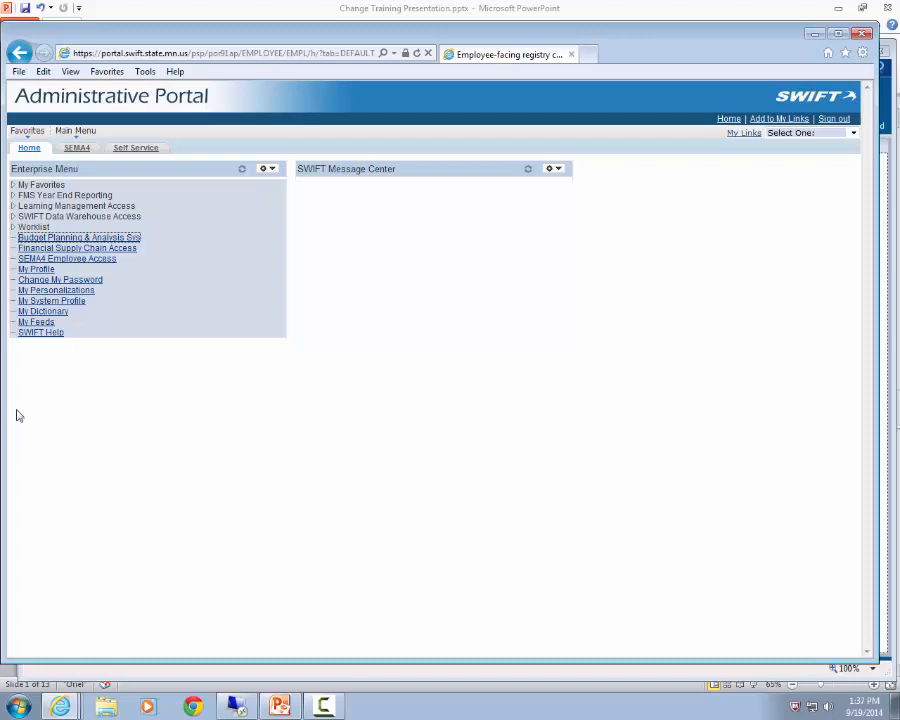
- Sign out of the Administrative Portal and bring the Oracle workspace window to full size
click(834, 118)
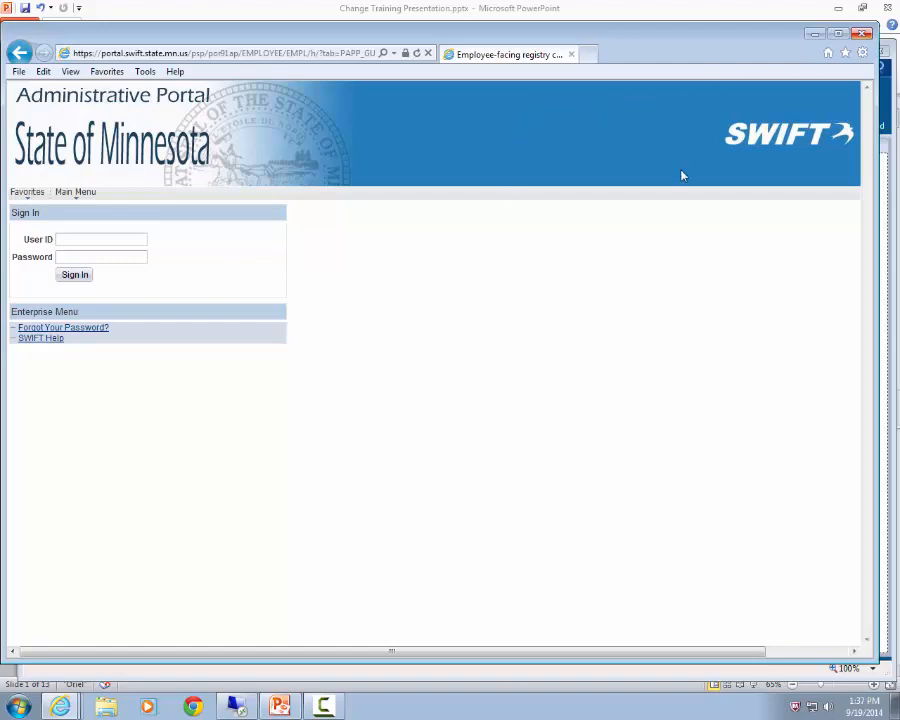
click(815, 33)
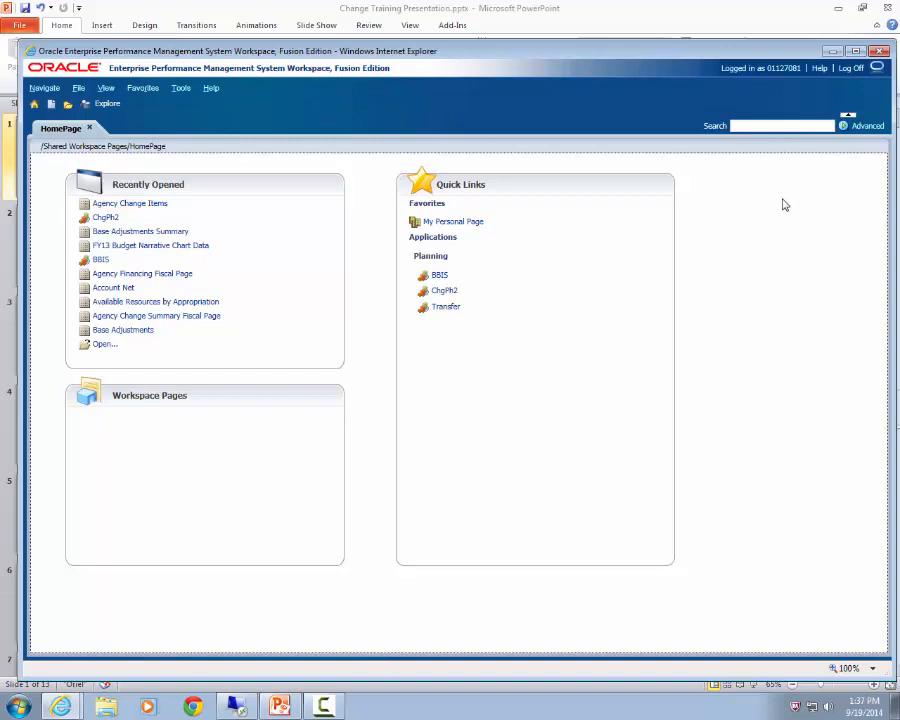
click(855, 50)
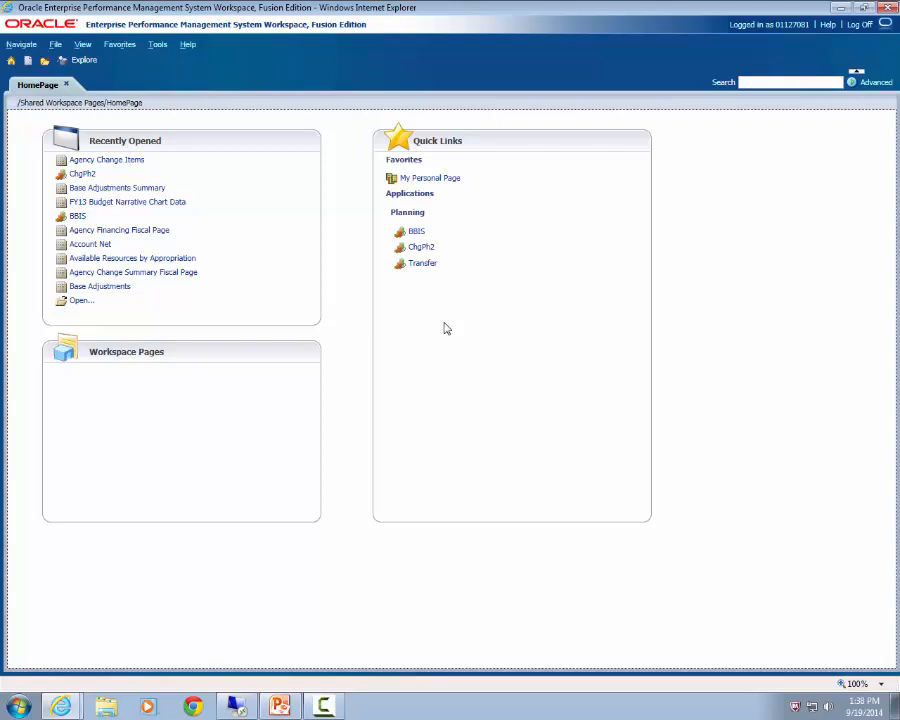
- Open the ChgPh2 planning application and load its A.0 Change Item List form
click(422, 249)
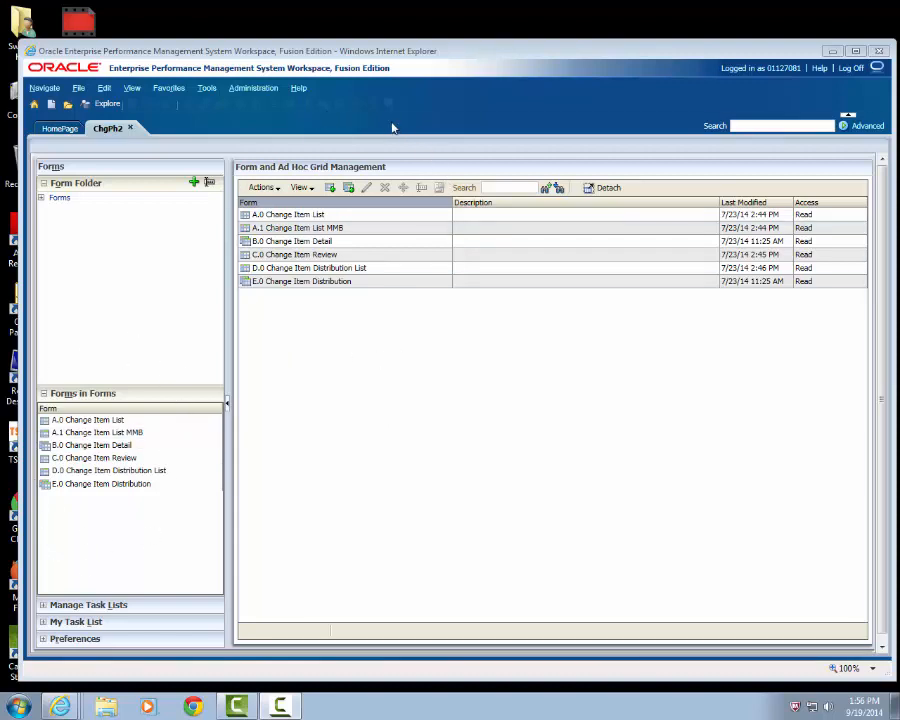
click(312, 215)
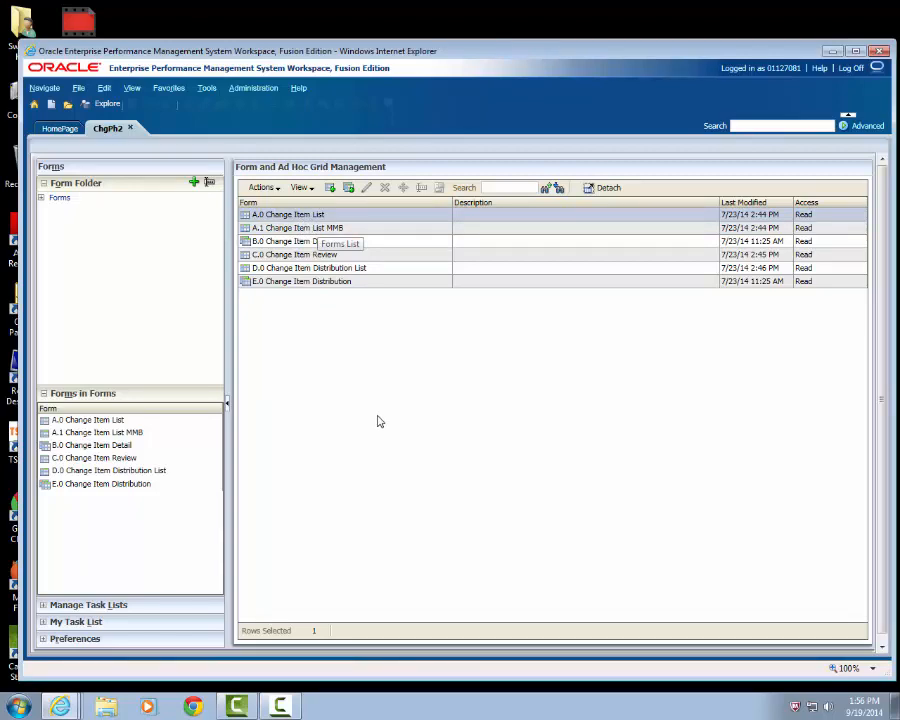
click(90, 424)
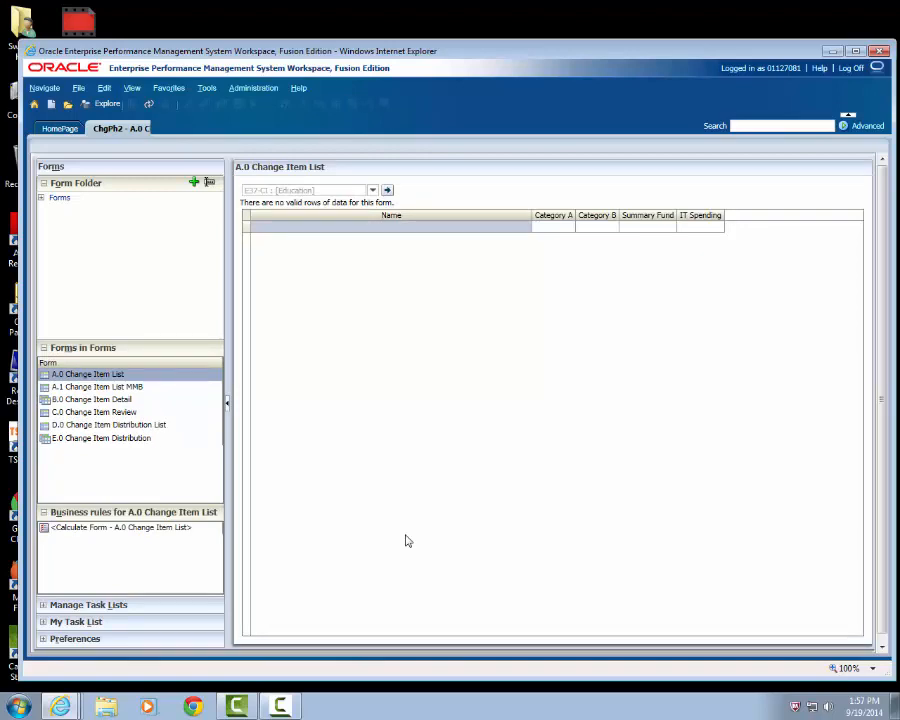
- Set the form's entity to G10-CI : [Management and Budget] and load its change items
click(372, 191)
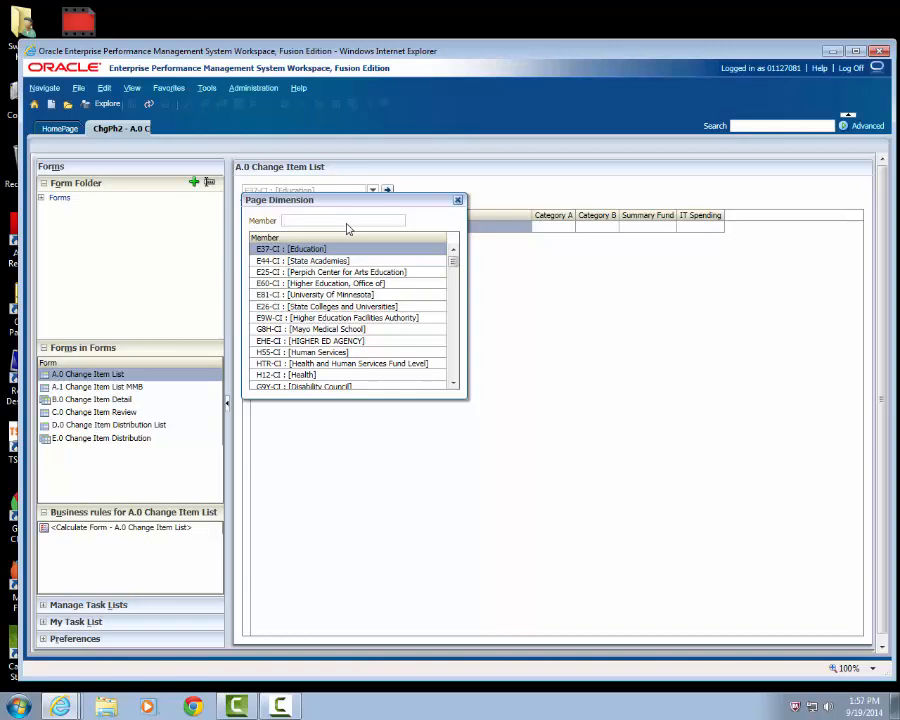
text(G1)
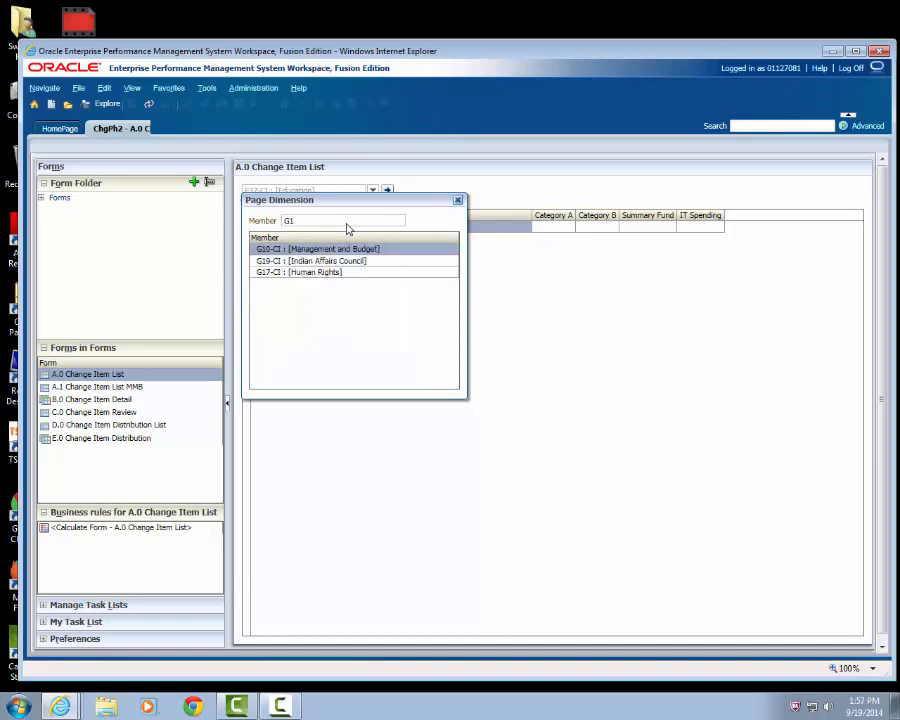
text(0)
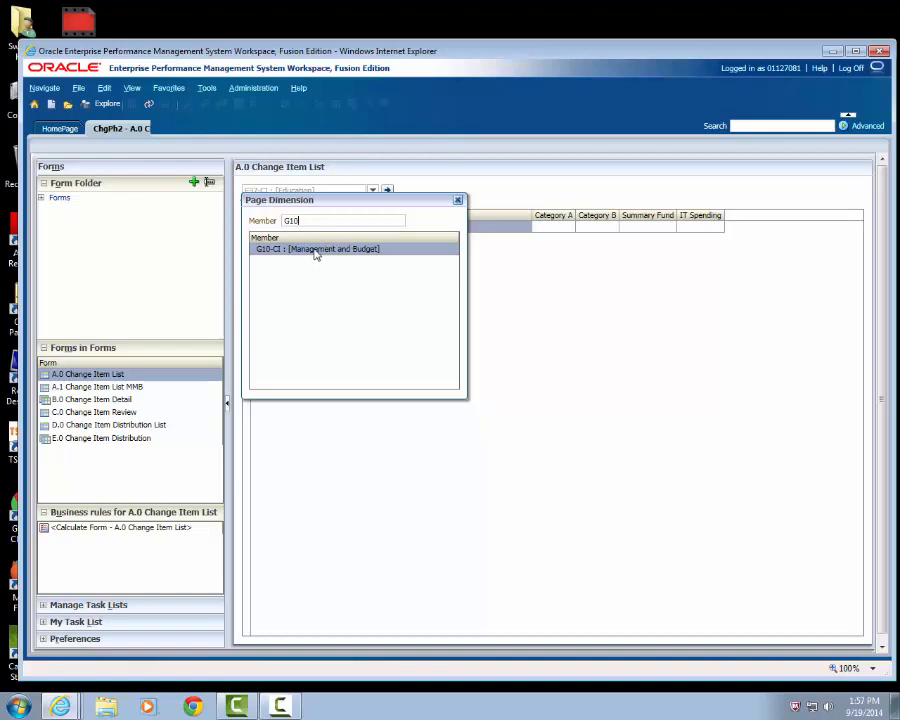
click(315, 250)
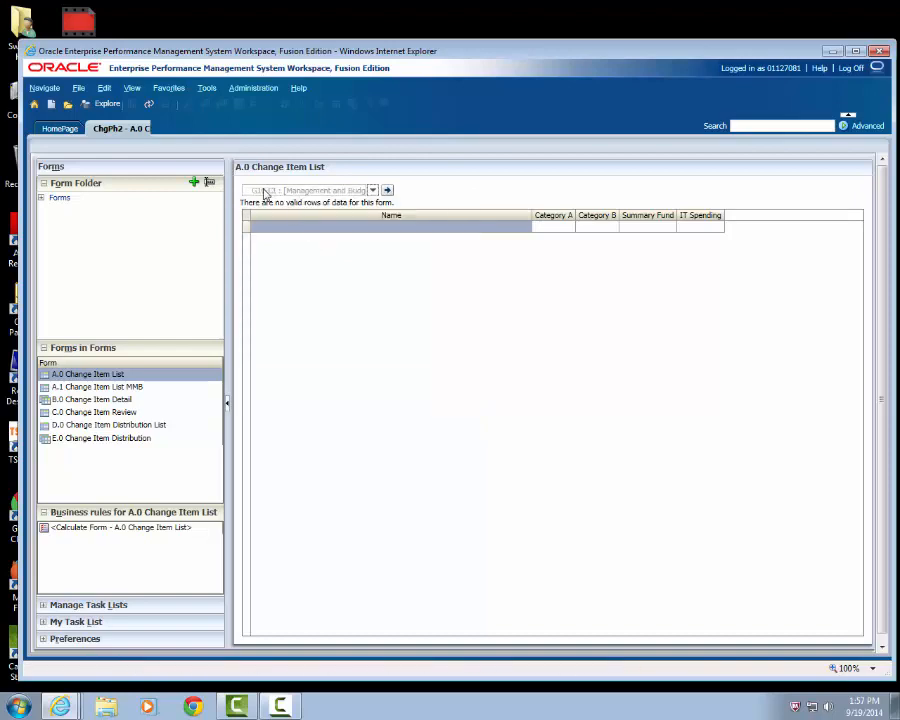
click(389, 193)
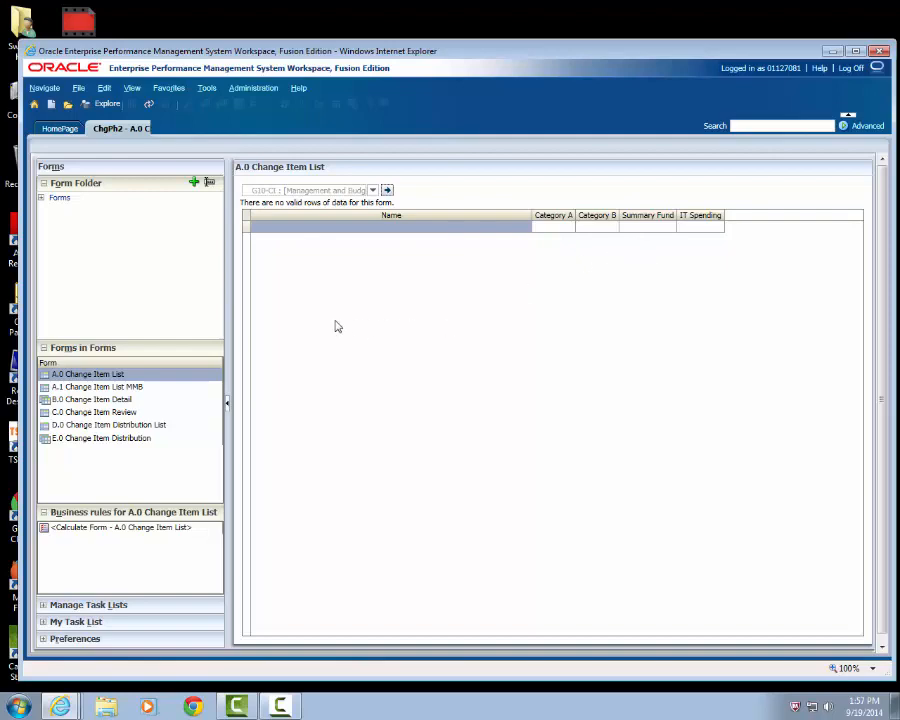
- Start adding a change item with Category A set to Technical and Category B set to Government Outcome
right_click(249, 234)
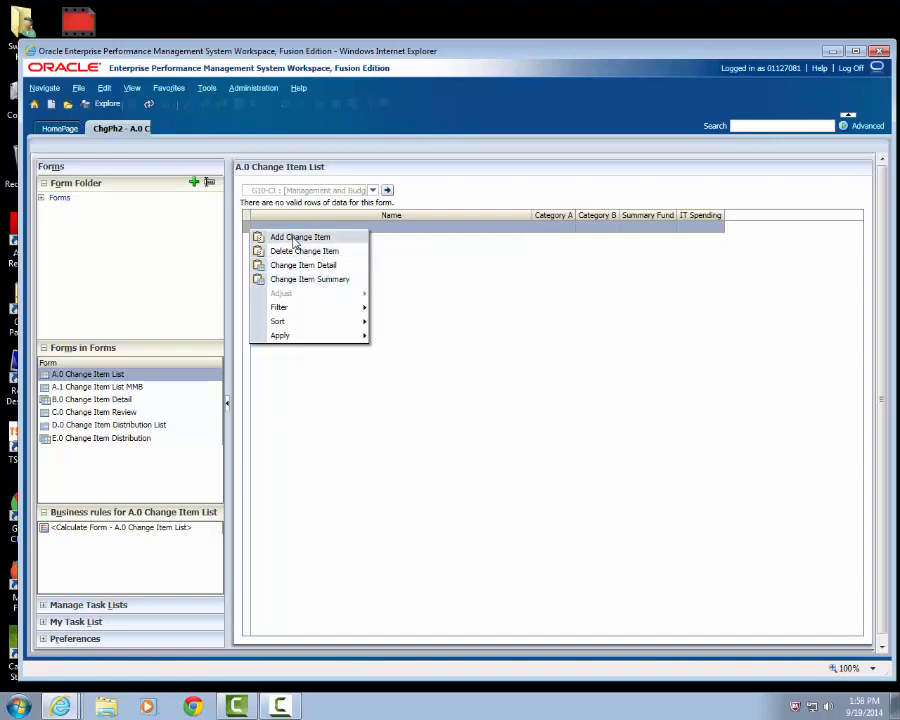
click(295, 242)
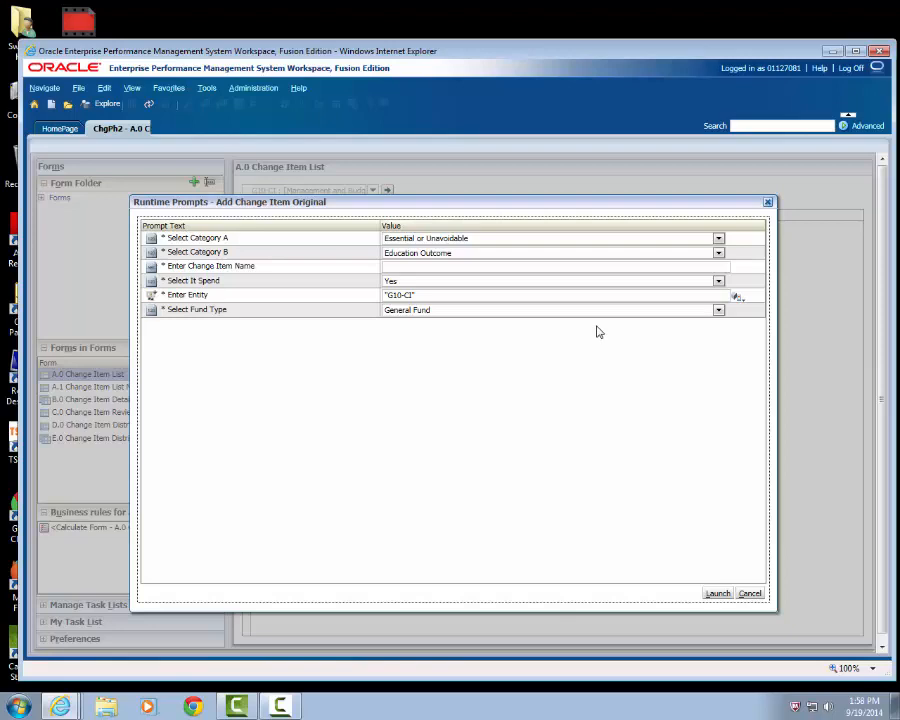
click(718, 238)
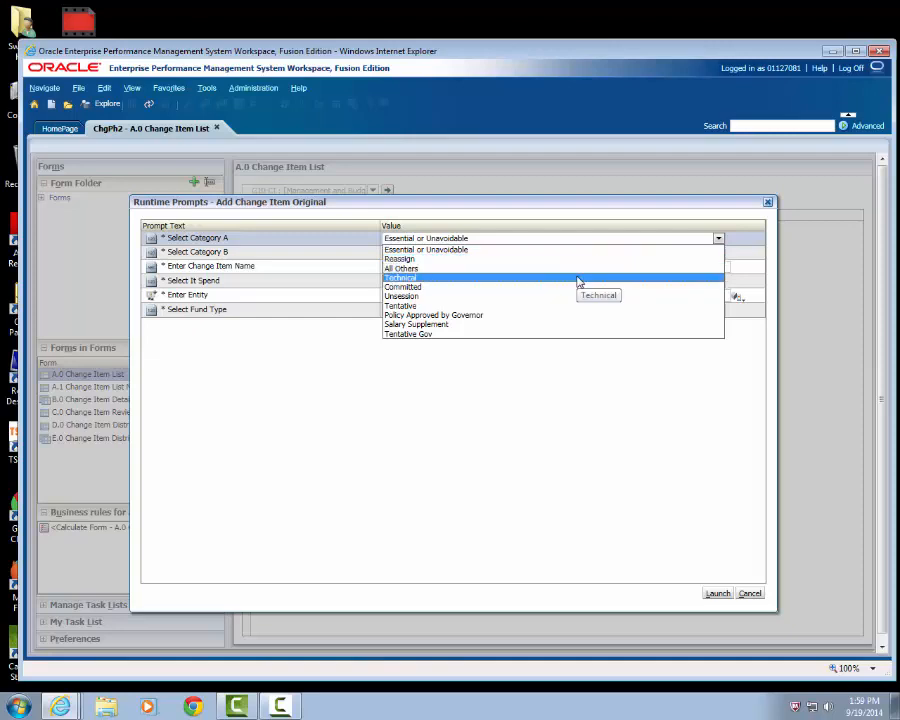
click(522, 277)
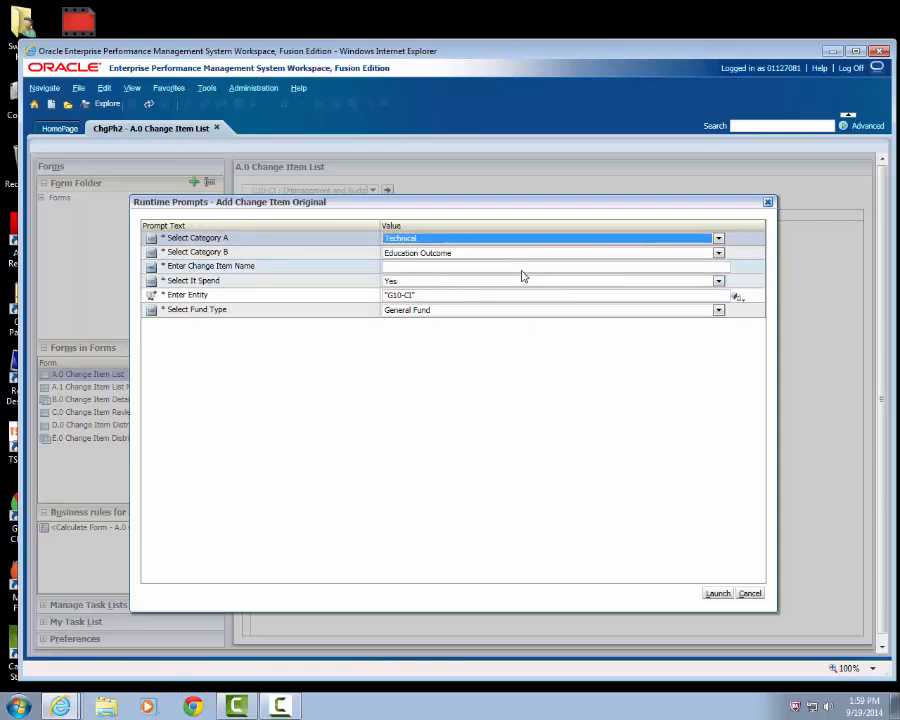
click(717, 254)
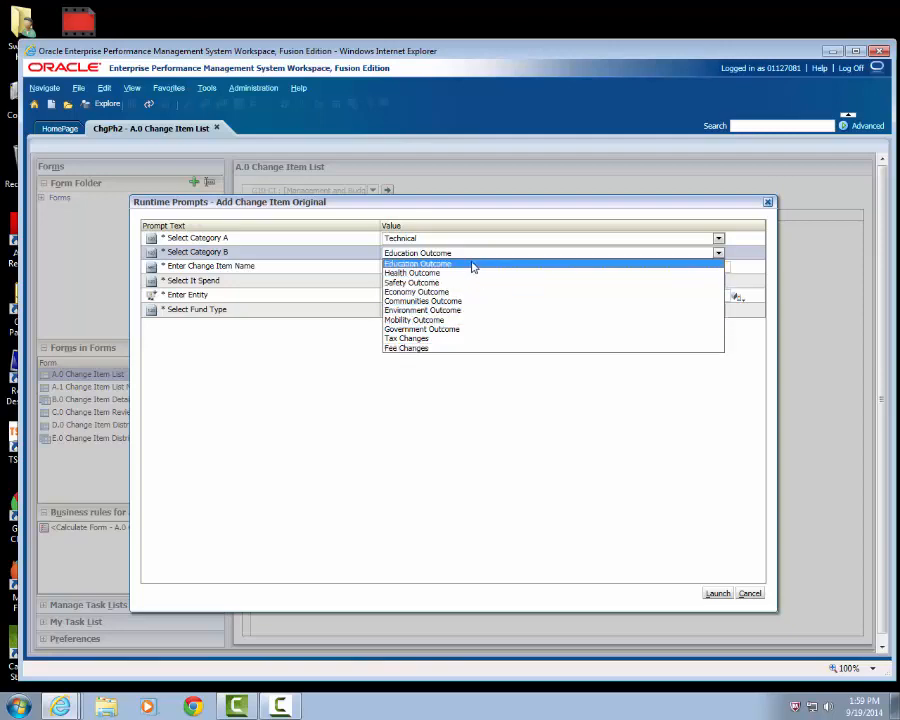
click(434, 328)
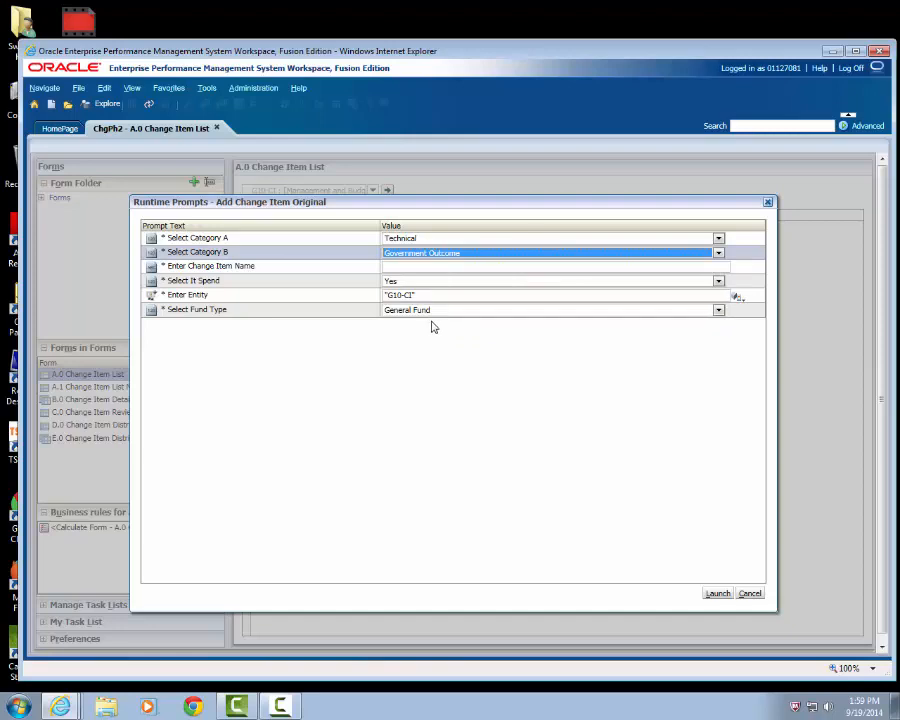
- Name the change item "New Program For MMB" and set its IT spend option to No
click(401, 268)
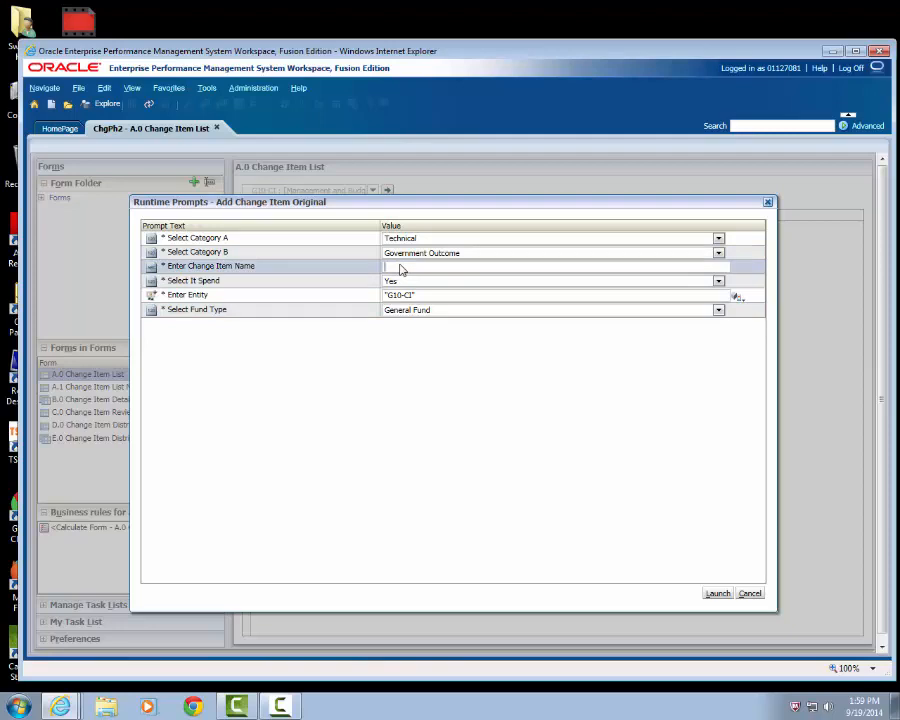
text(New Program For MMB)
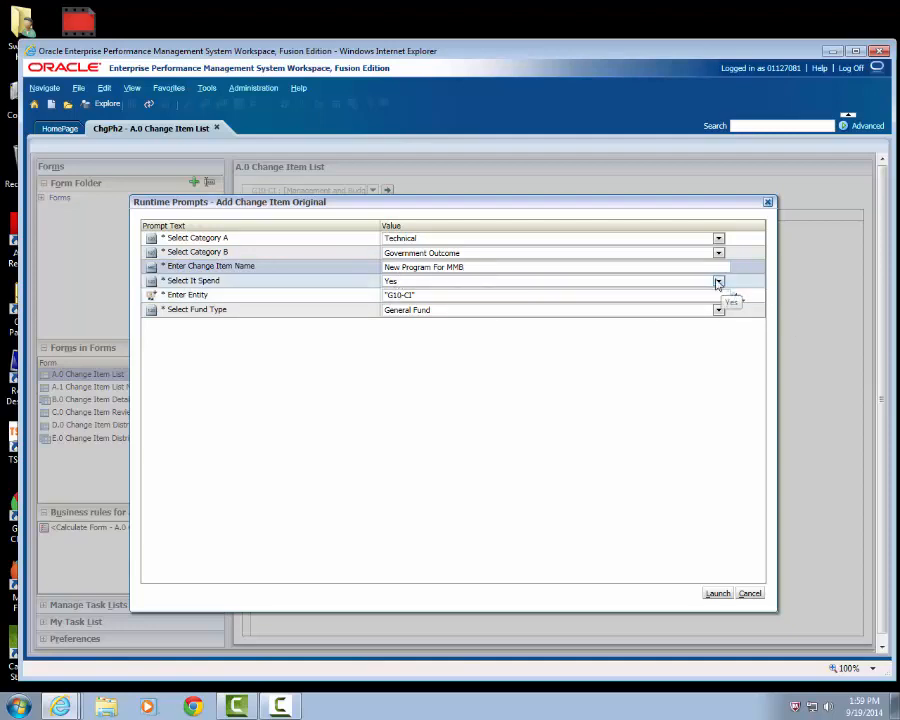
click(719, 283)
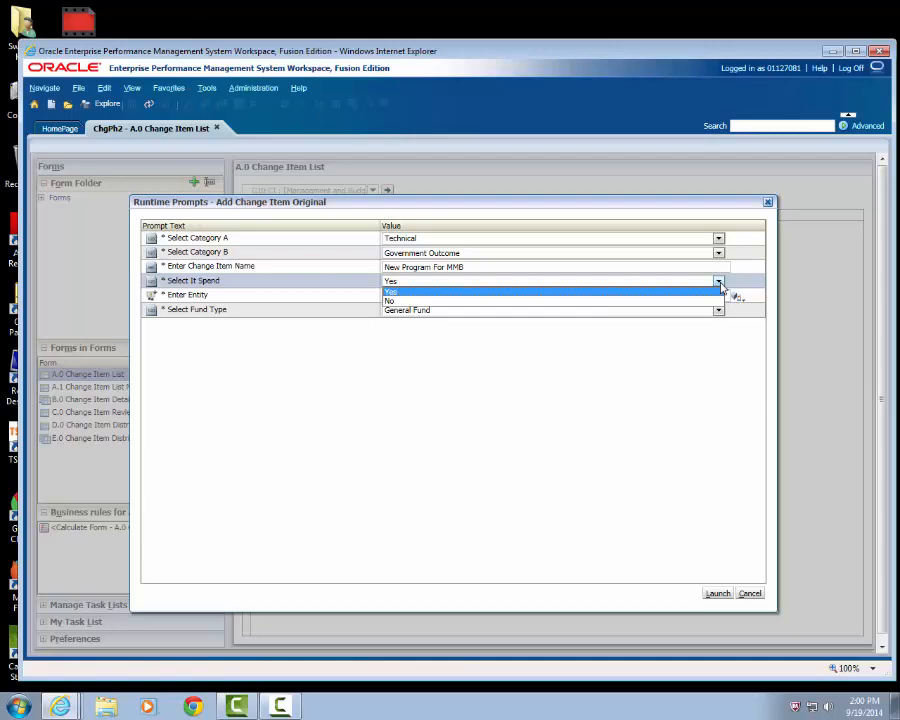
click(392, 302)
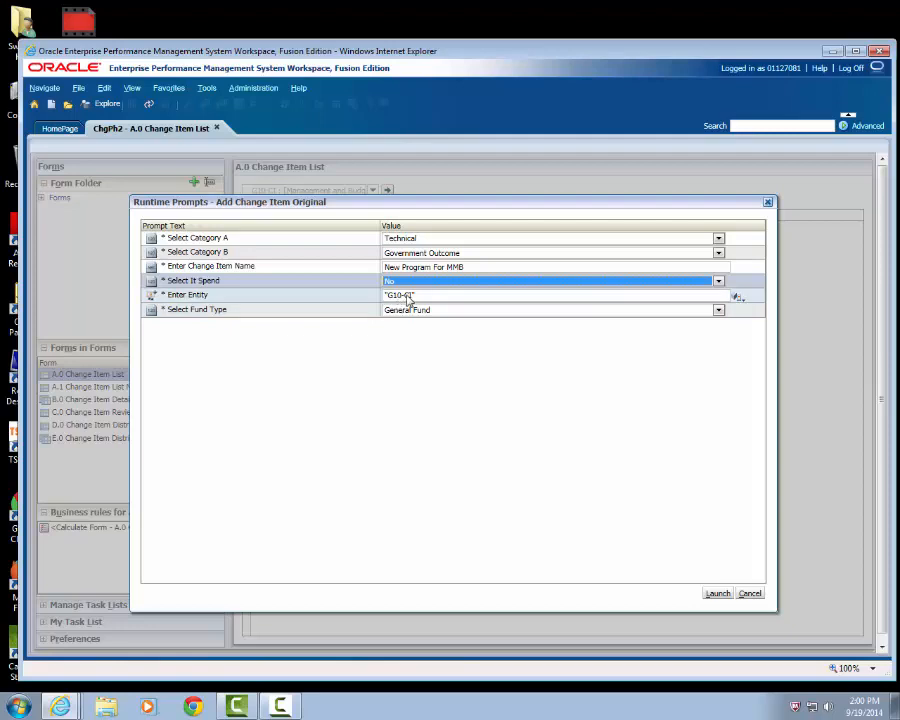
- Set the fund type to Multiple Funds and launch the creation of the change item
click(719, 311)
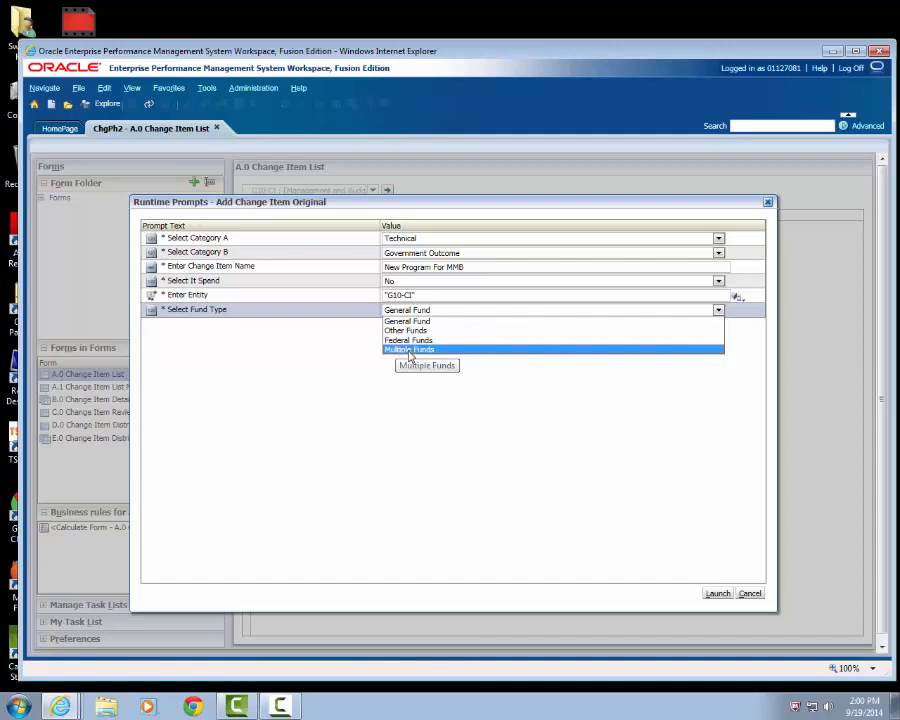
click(409, 350)
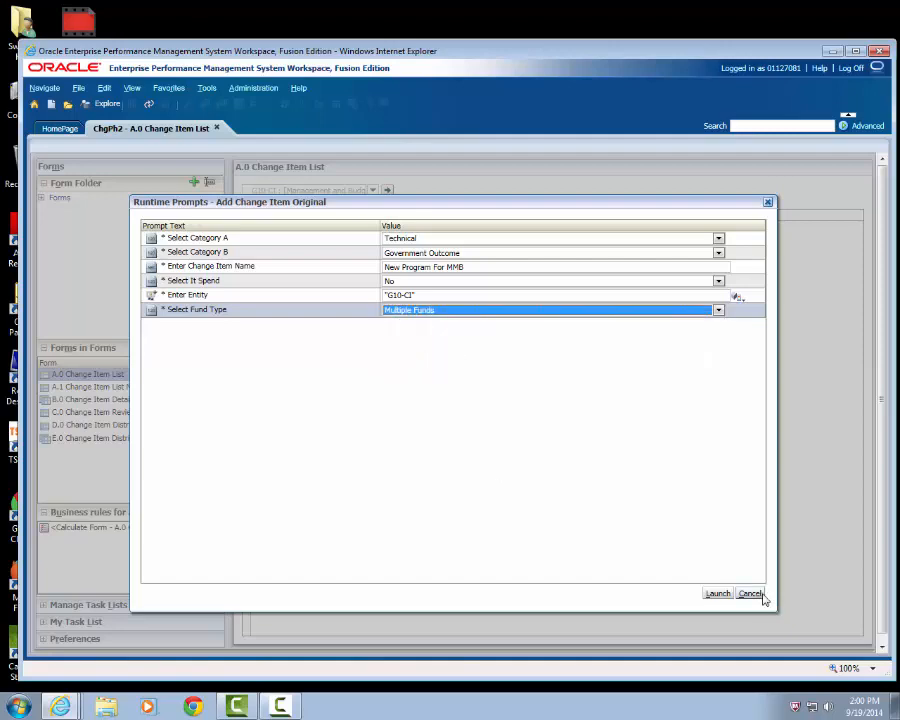
click(715, 594)
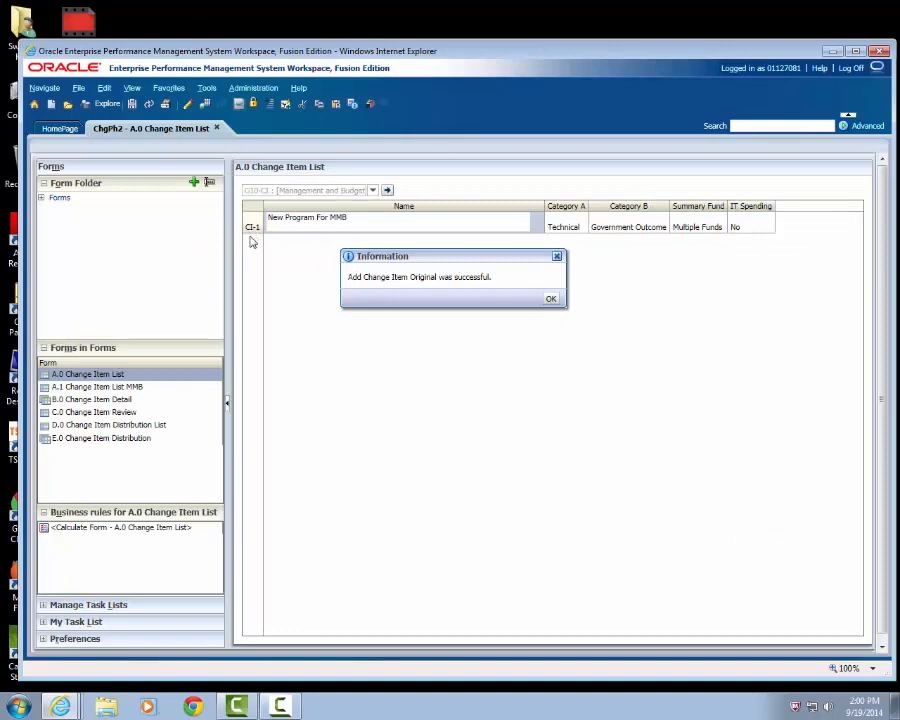
click(550, 298)
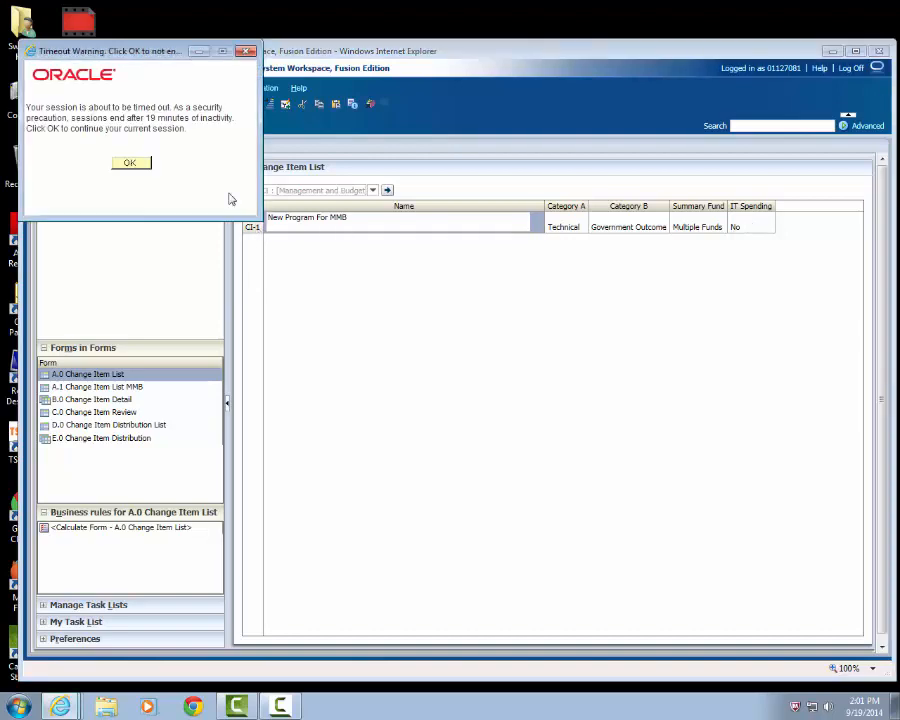
click(130, 163)
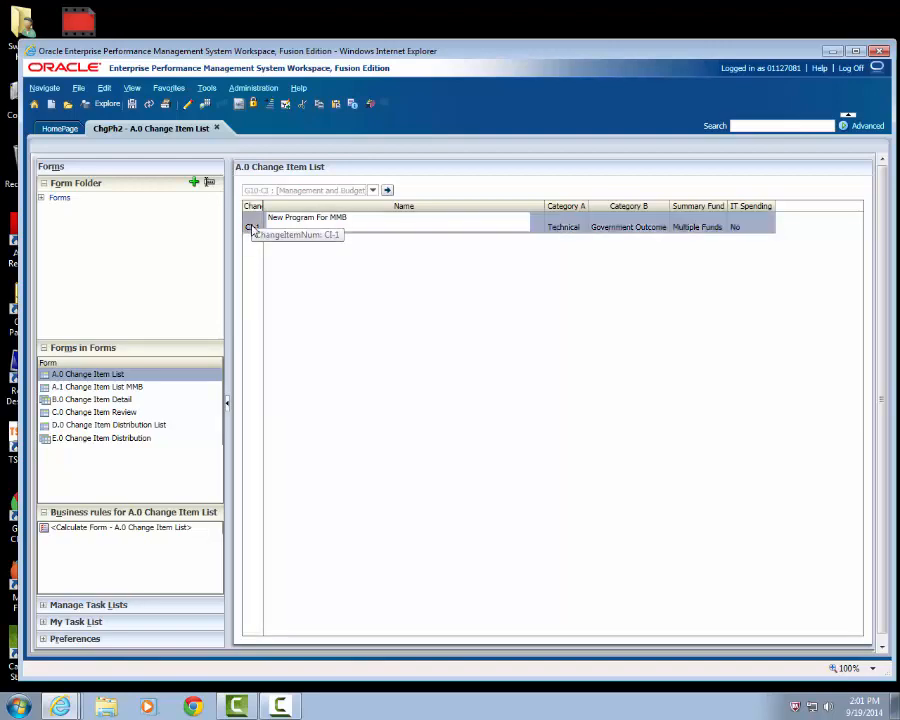
- Start adding a second change item with Category A set to Unsession and Category B set to Government Outcome
right_click(252, 228)
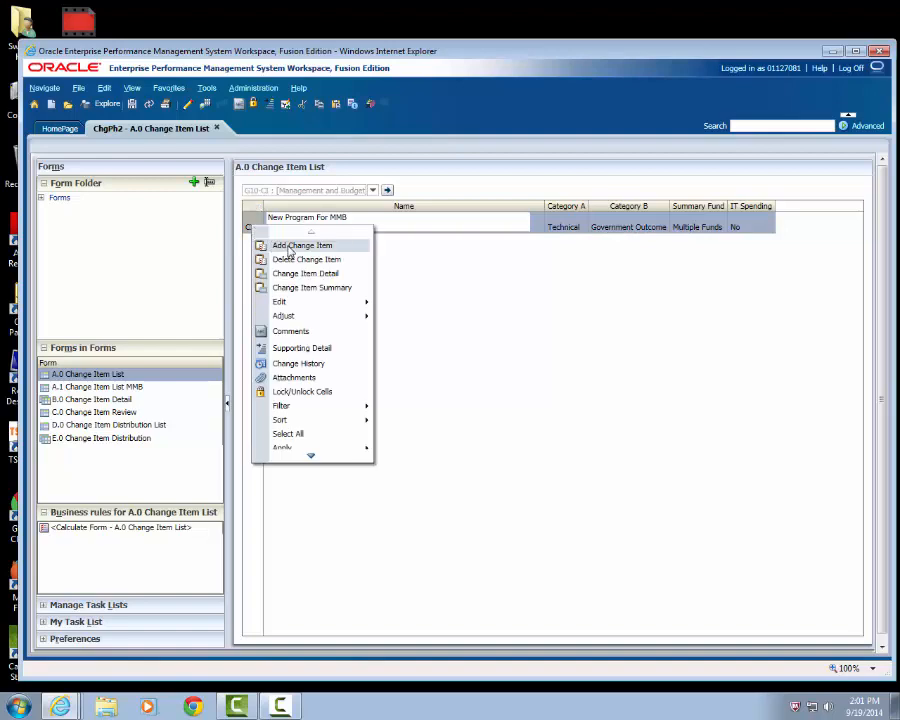
click(290, 248)
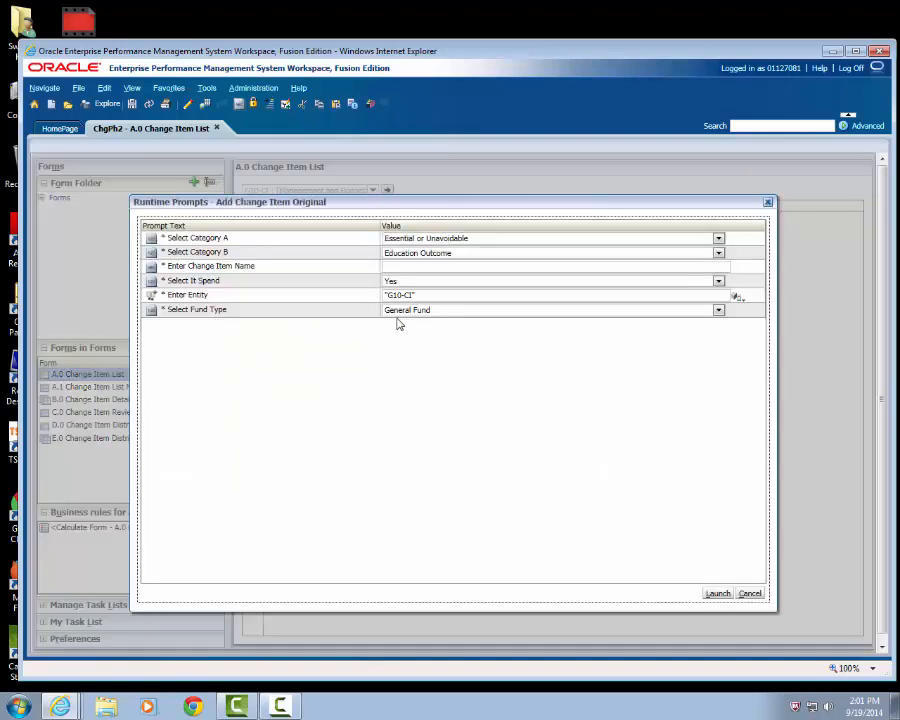
click(718, 239)
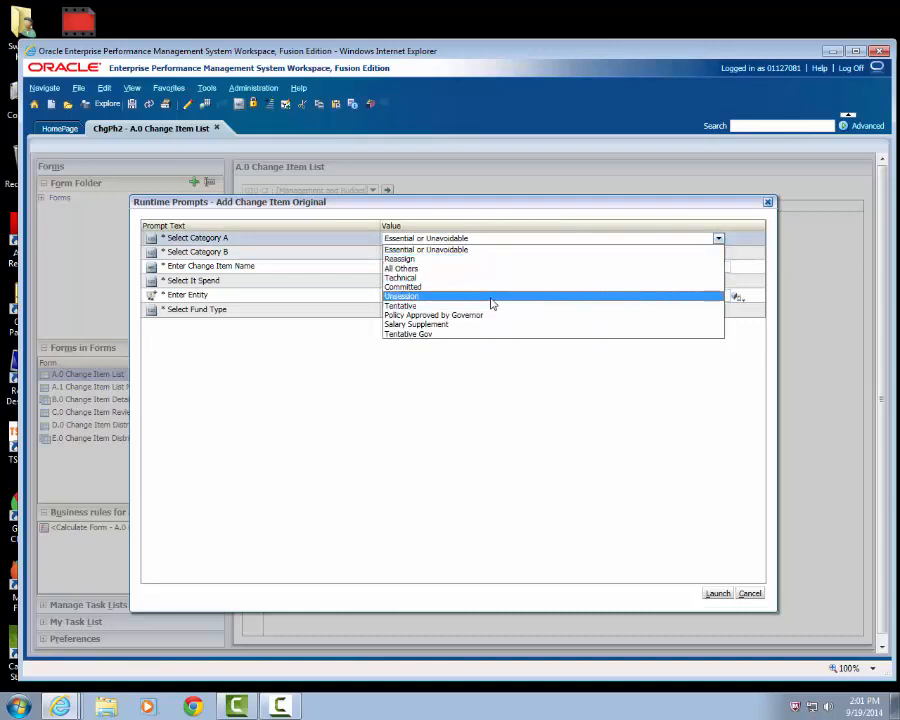
click(492, 304)
click(716, 254)
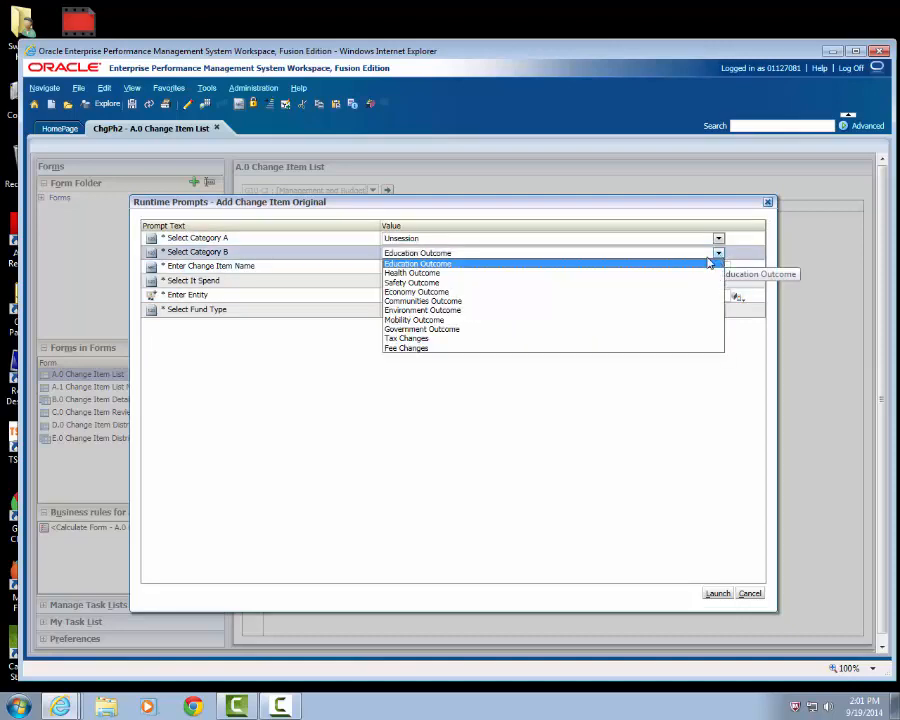
click(541, 330)
- Name the second change item "Additional Spending Request"
click(388, 266)
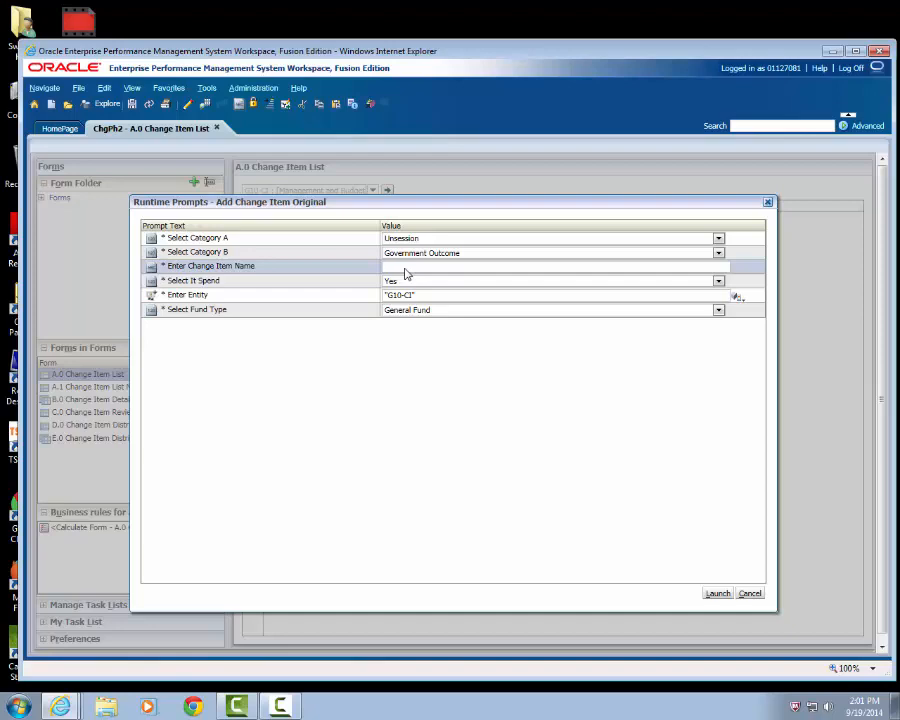
text(New)
key(BackSpace)
key(BackSpace)
key(BackSpace)
text(Additional Spending REqu)
key(BackSpace)
key(BackSpace)
key(BackSpace)
text(qu)
key(BackSpace)
key(BackSpace)
text(equest)
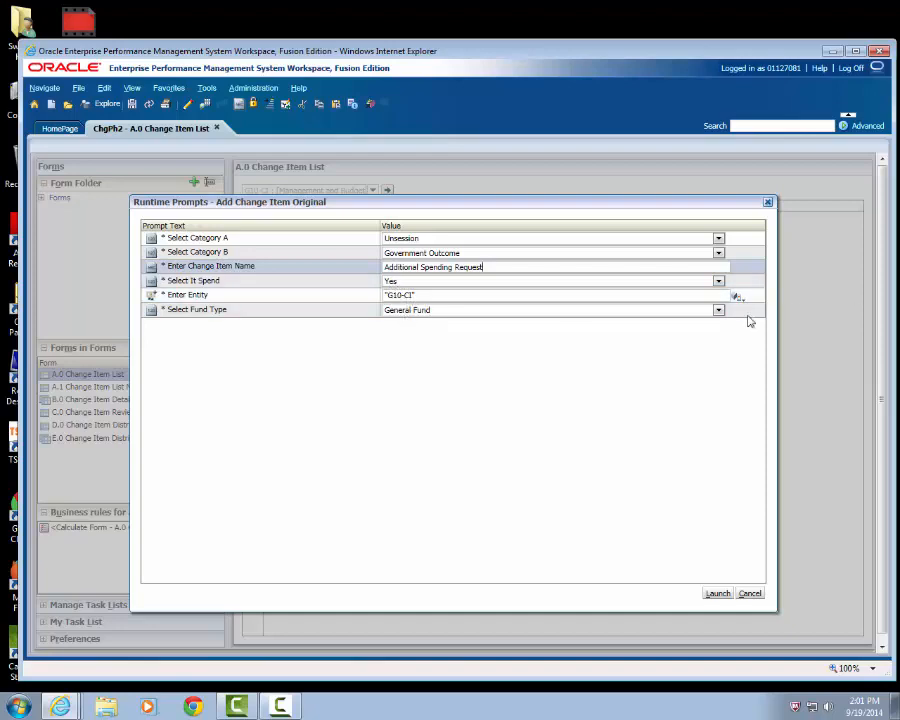
- Set the second change item's fund type to General Fund and launch its creation
click(717, 311)
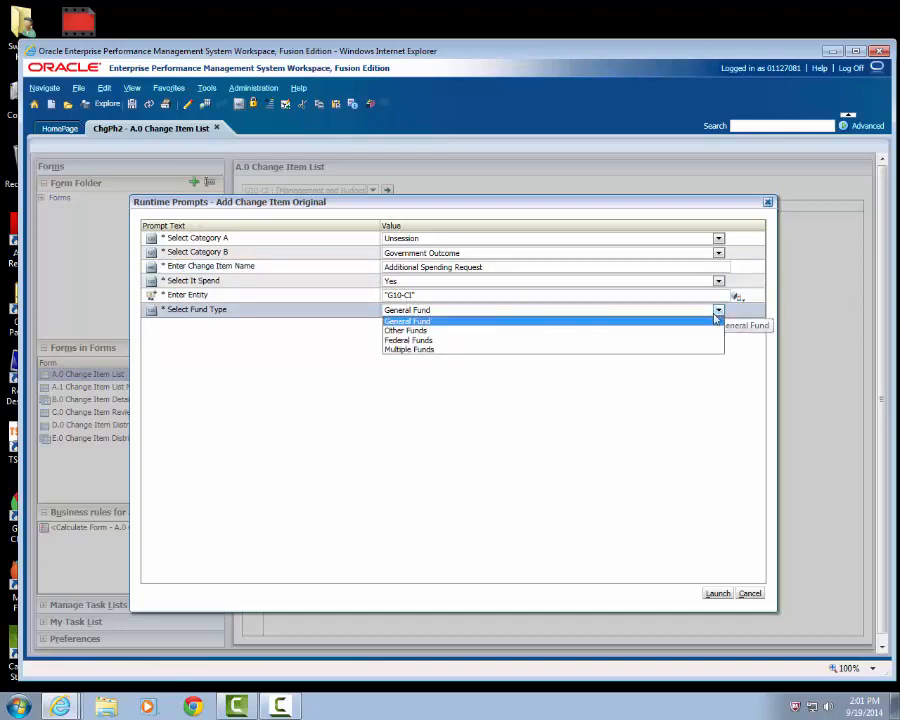
click(575, 322)
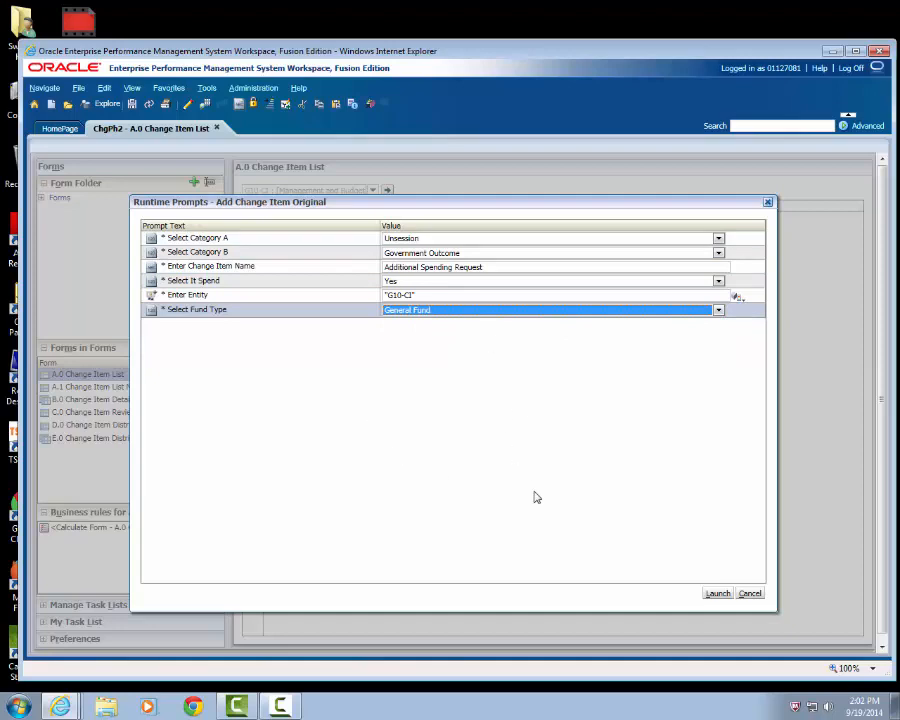
click(716, 595)
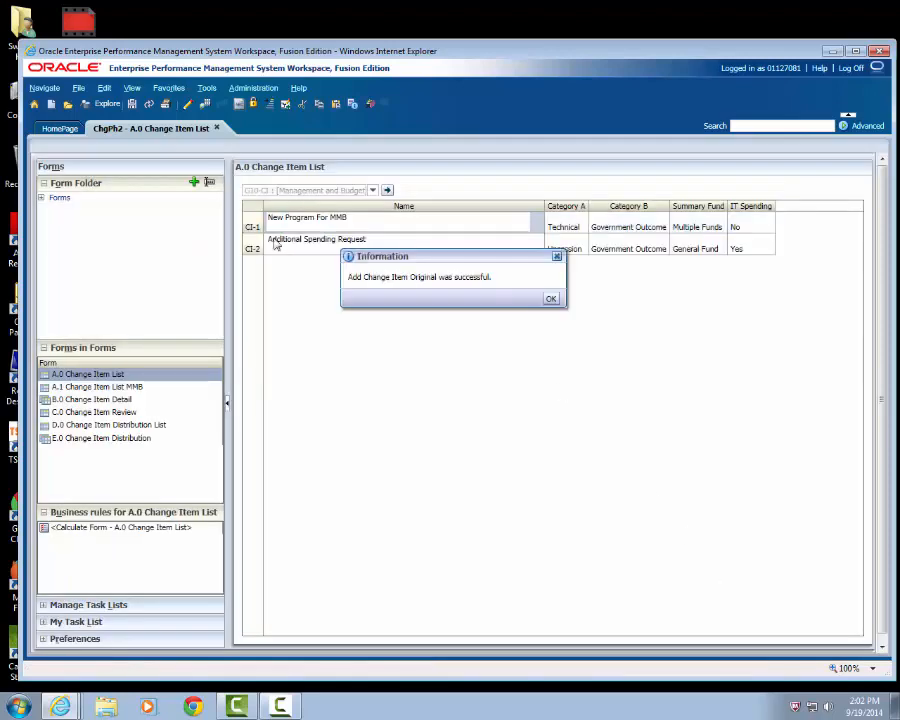
click(551, 298)
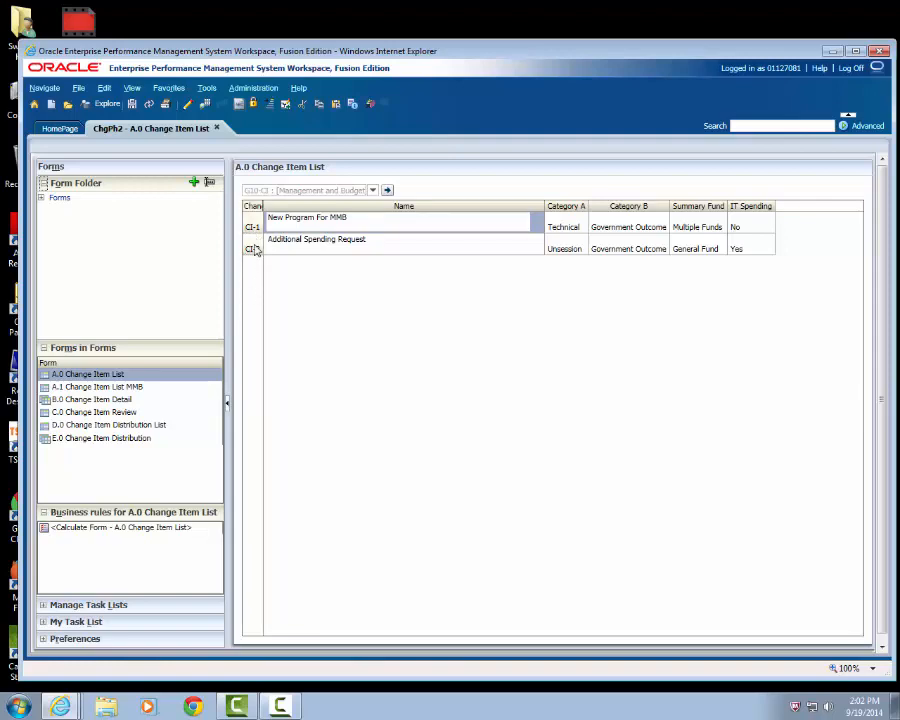
- Open the detail of New Program For MMB and set its description to "This program will provide additional support to agencies regarding onboarding activities."
right_click(258, 228)
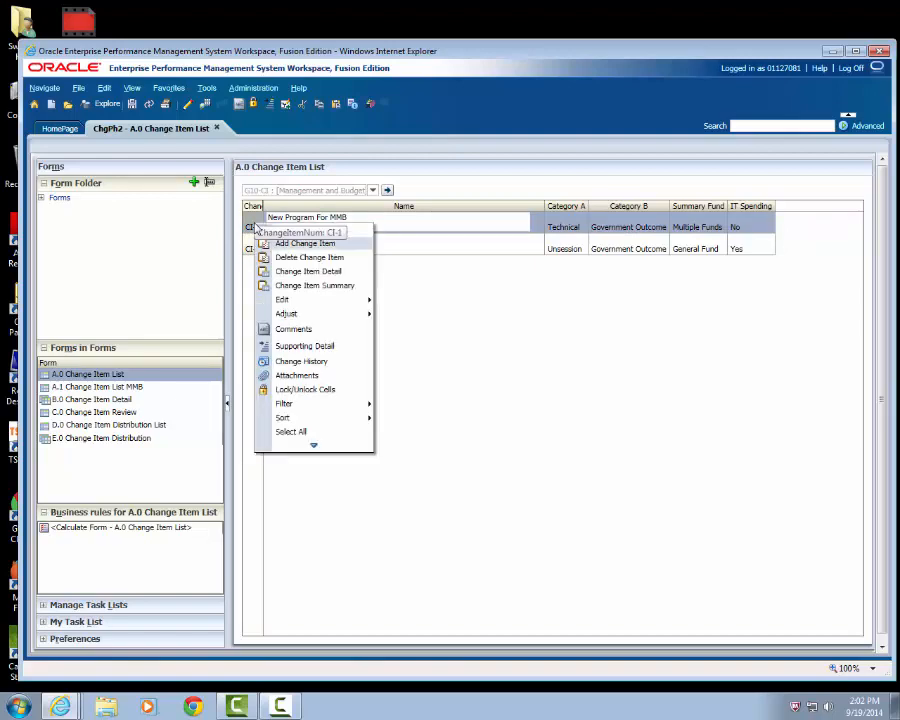
click(310, 272)
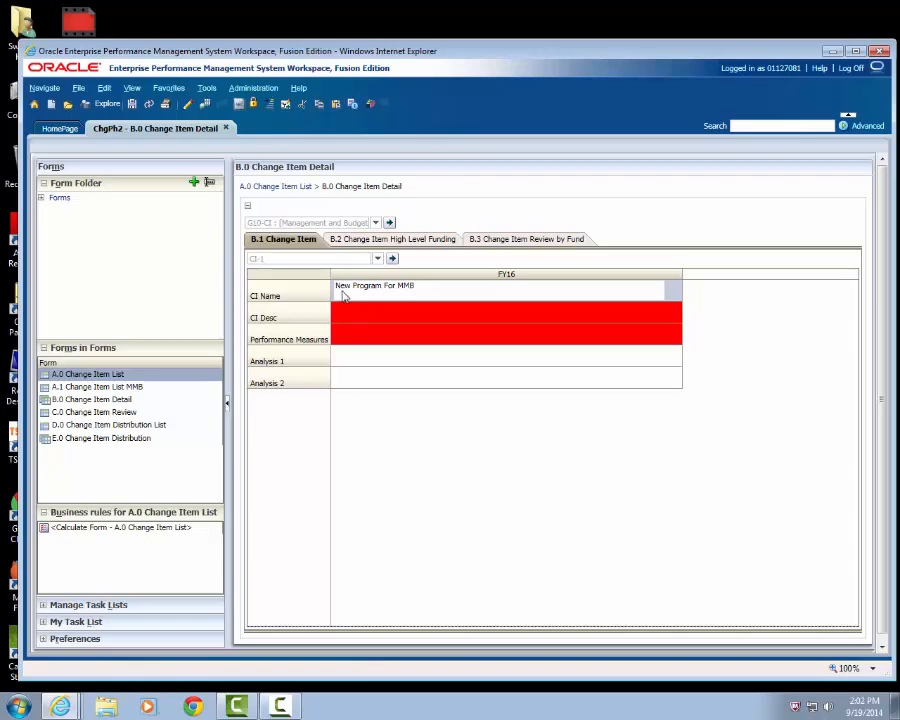
click(366, 318)
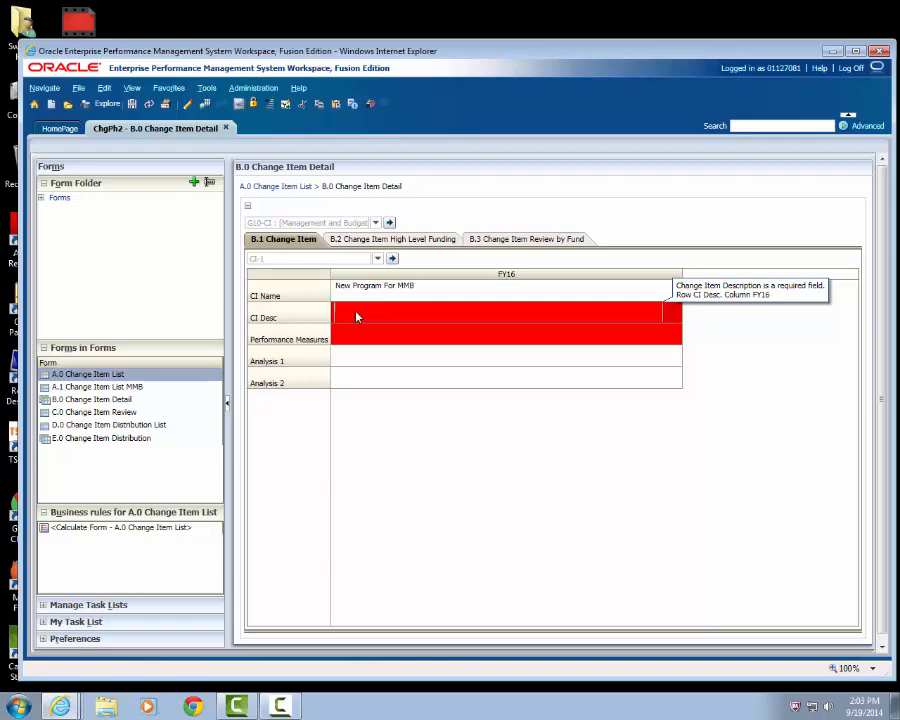
text(ram is)
key(BackSpace)
key(BackSpace)
text(will provide additiona)
text(l sampl)
text(rt to ap)
text(eratio)
text( regarding)
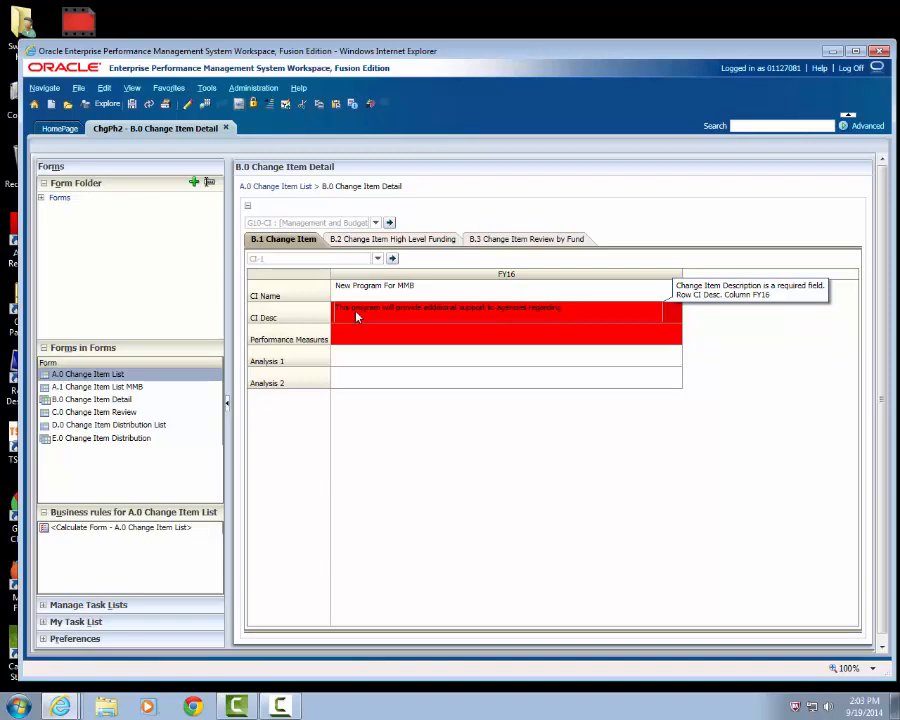
text( onboarding activities.)
- Set the change item's performance measures to "The number of new employees that receive appropriate resources upon hire."
click(364, 336)
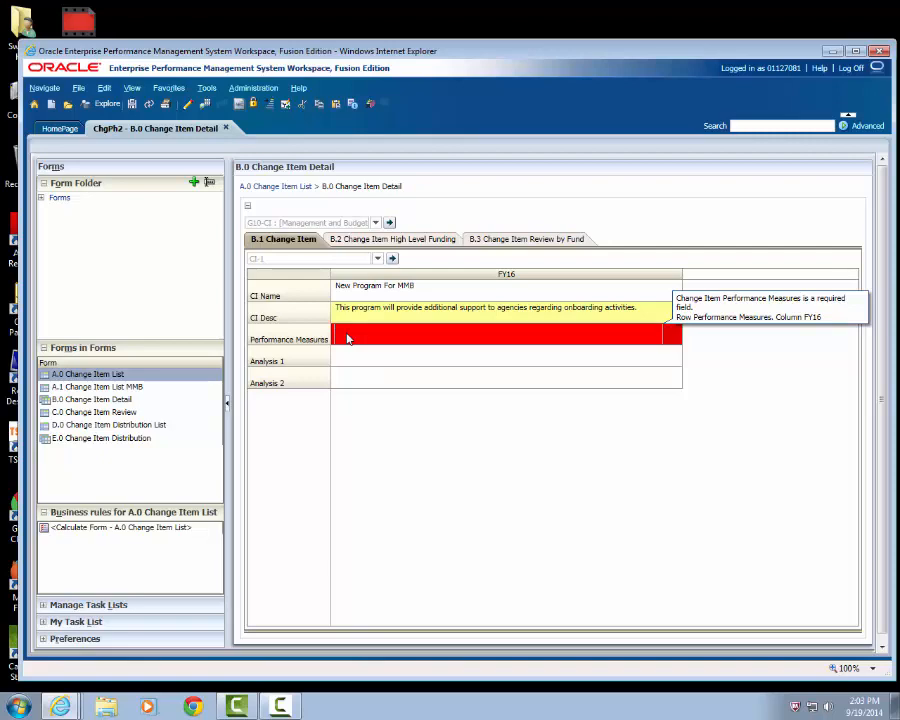
text(The number of new employees that receive onboarding)
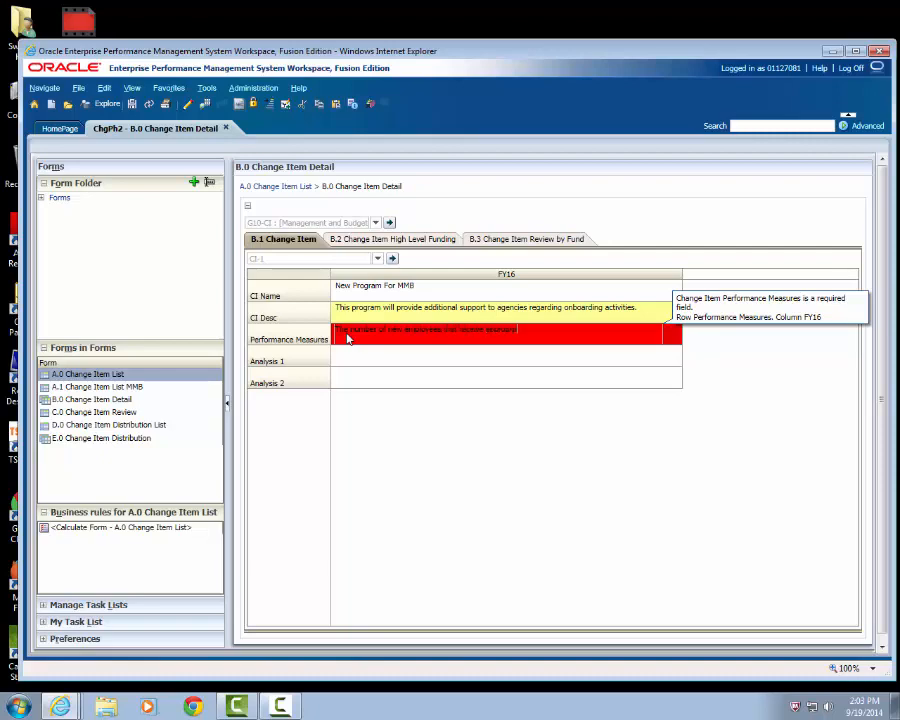
key(BackSpace)
text(va)
drag(528, 332, 488, 334)
text(app)
text(ropriate)
text( resources to)
text( quick)
text(ly)
- Save the change item's description and performance measures
click(388, 354)
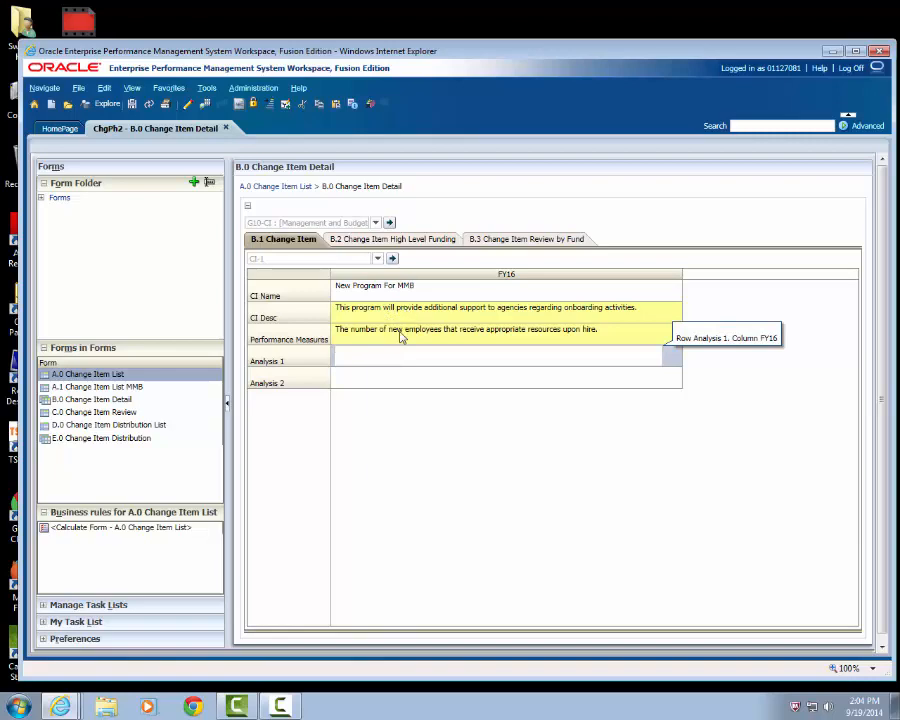
click(132, 106)
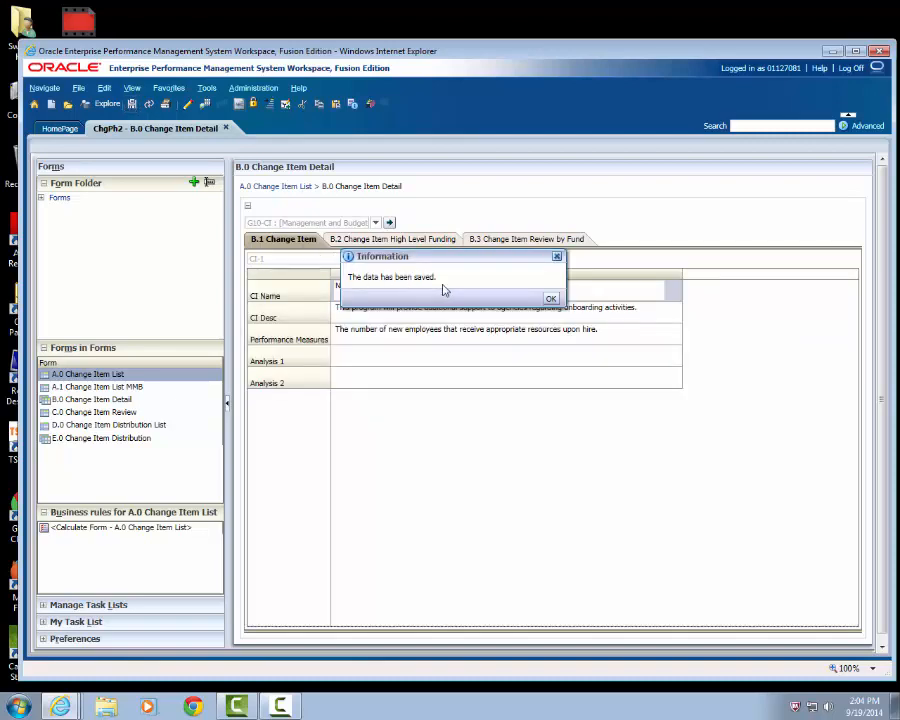
click(551, 300)
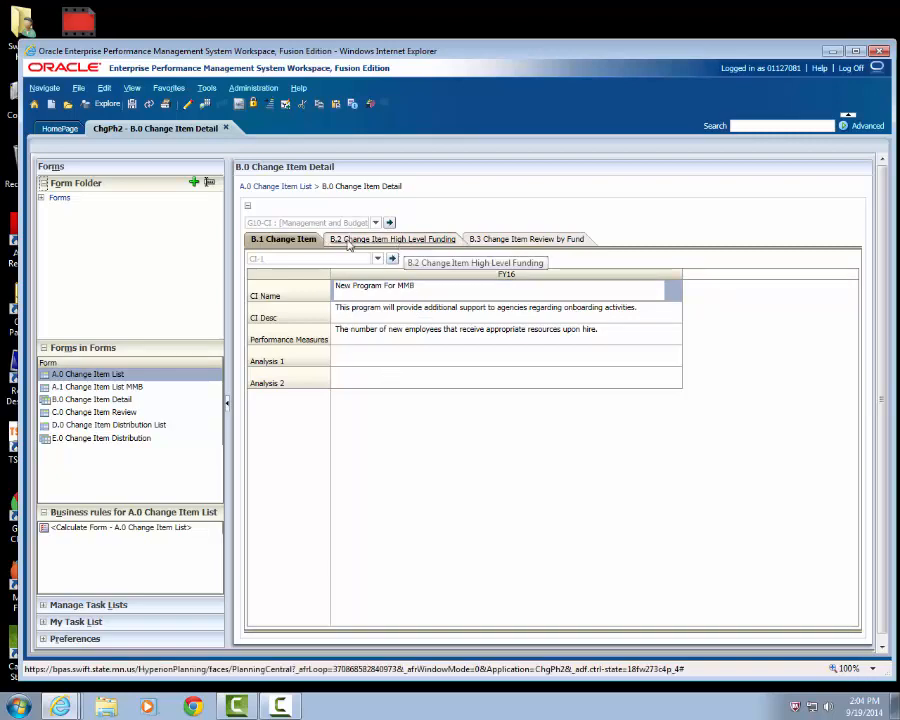
- In the change item's high-level funding for 1000 - General, set Payroll - Regular to 50 for each year from FY16 to FY19
click(380, 240)
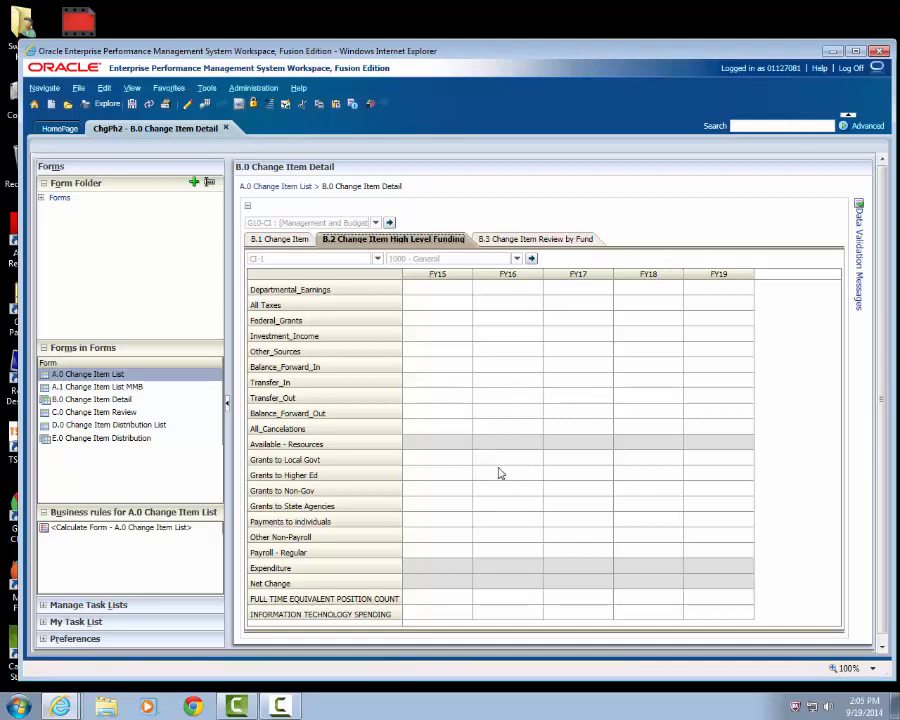
click(443, 552)
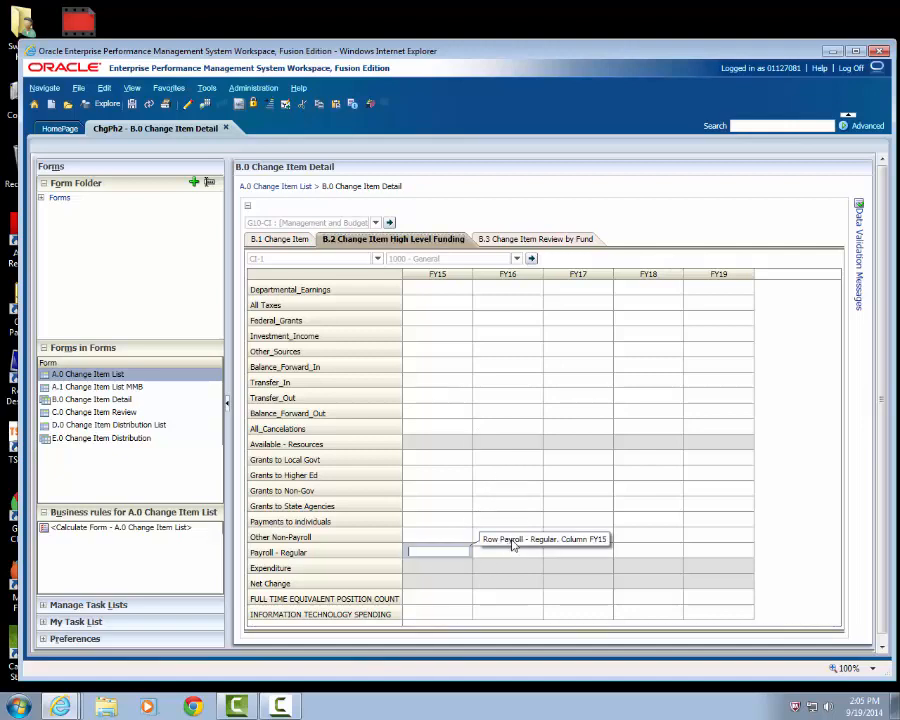
click(528, 556)
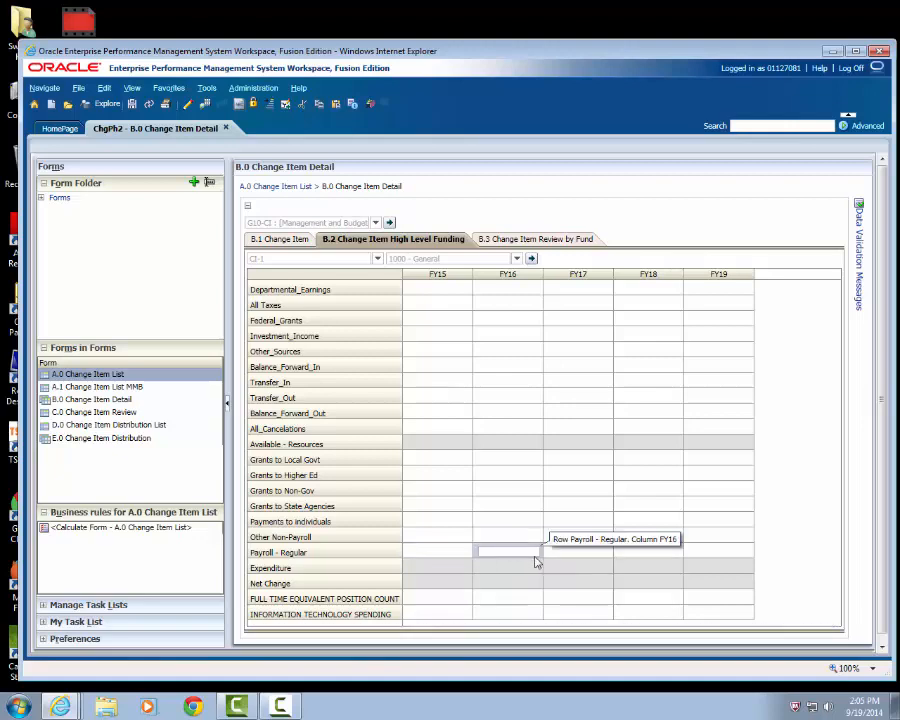
text(50)
key(Tab)
text(50)
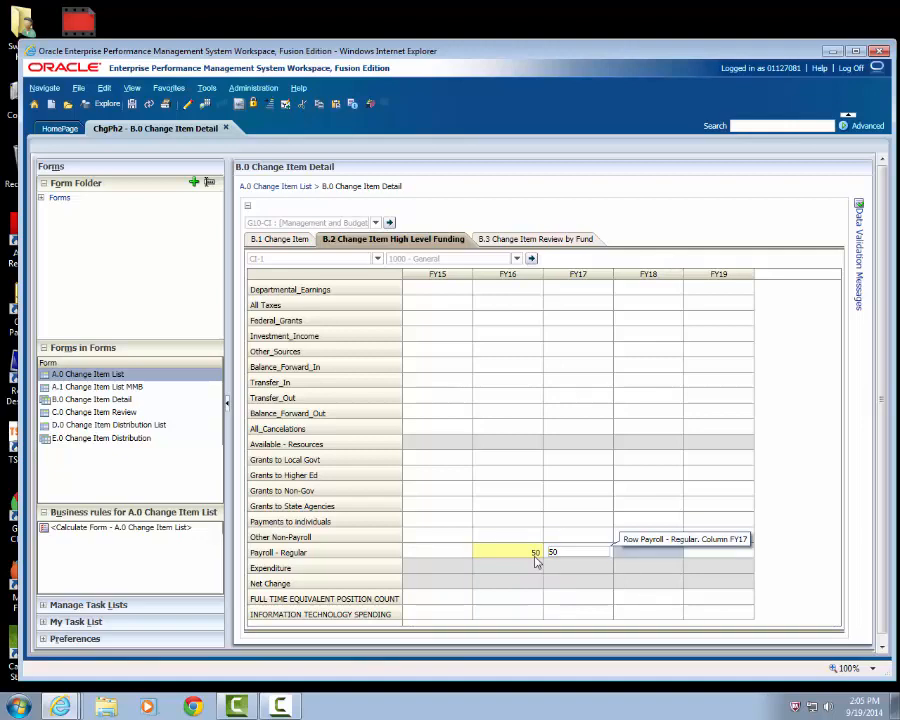
key(Tab)
text(50)
key(Tab)
text(50)
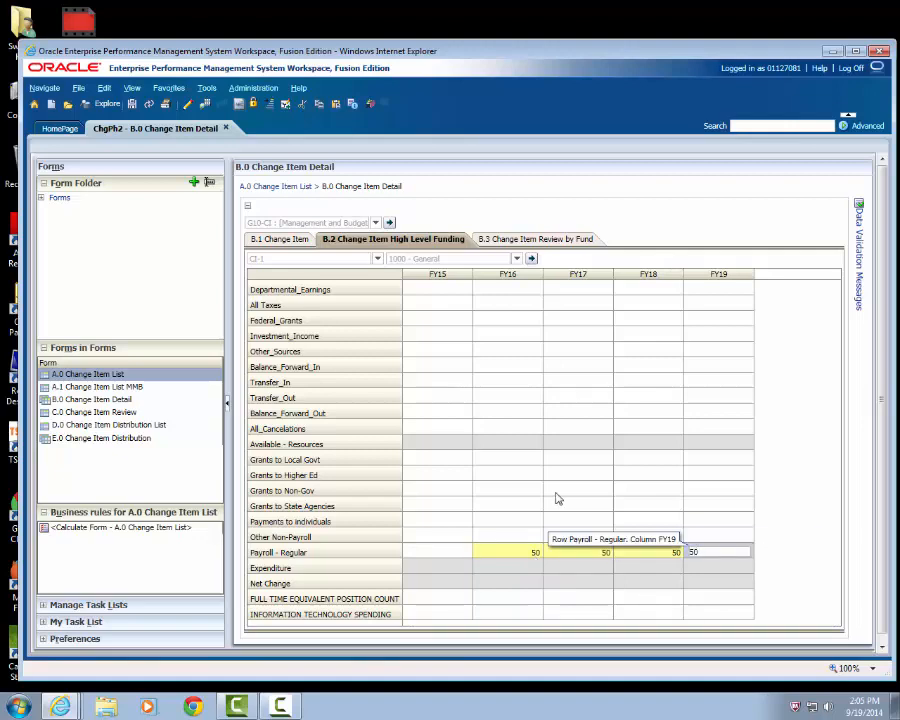
- Set Other Non-Payroll to 15 for each year from FY16 to FY19 and save the funding data
click(503, 538)
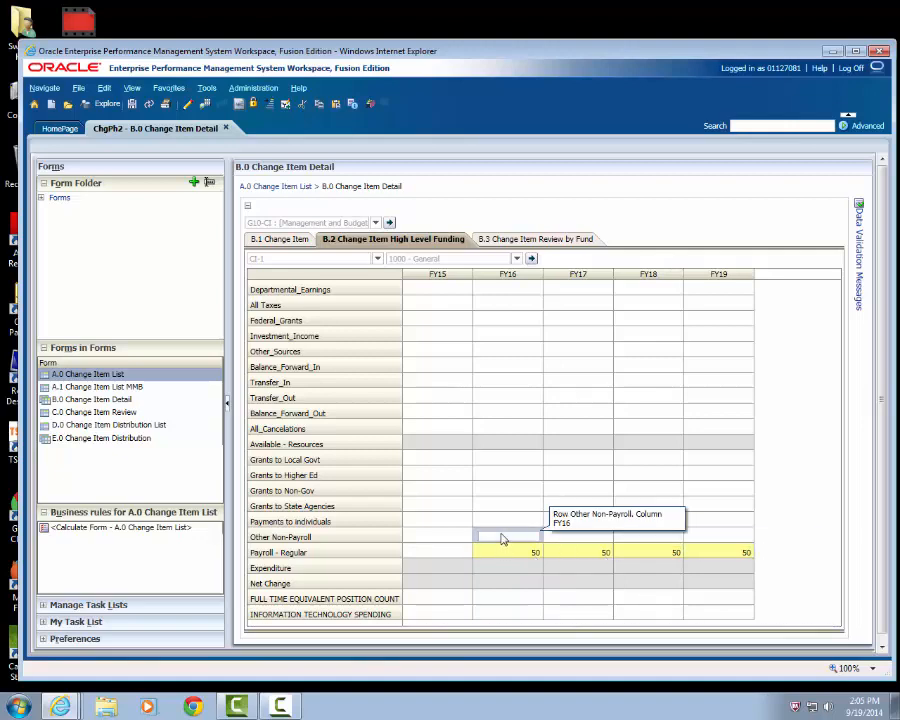
text(15)
key(Tab)
text(15)
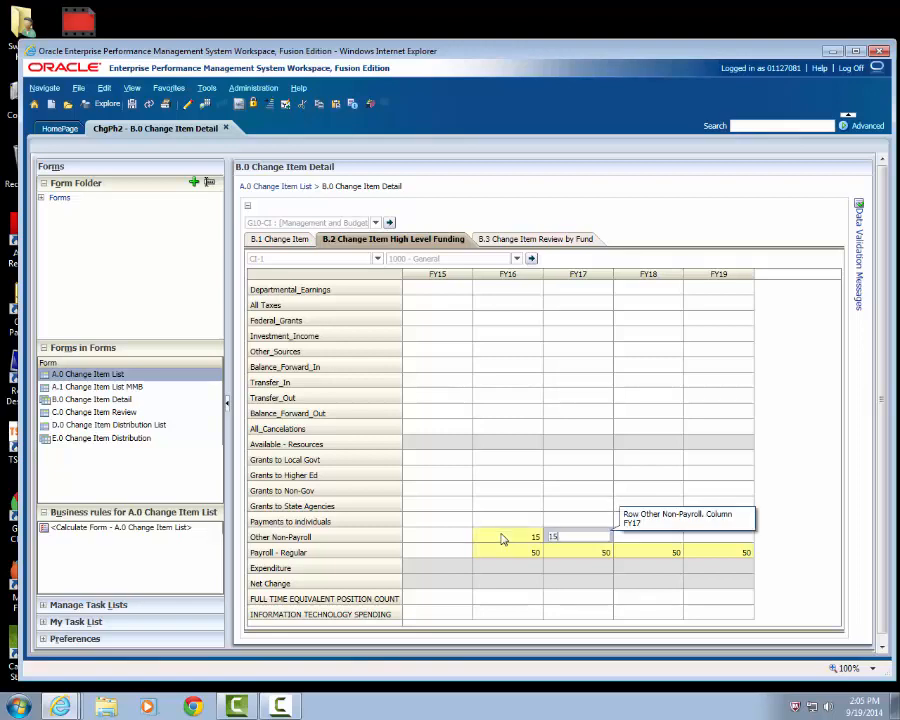
key(Tab)
text(15)
text(5)
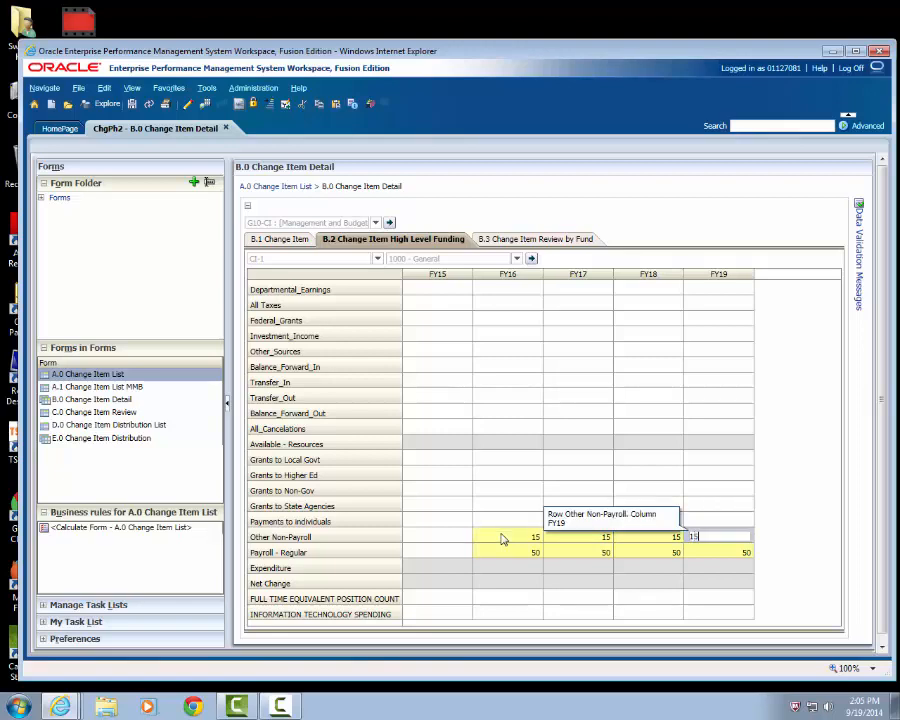
key(Return)
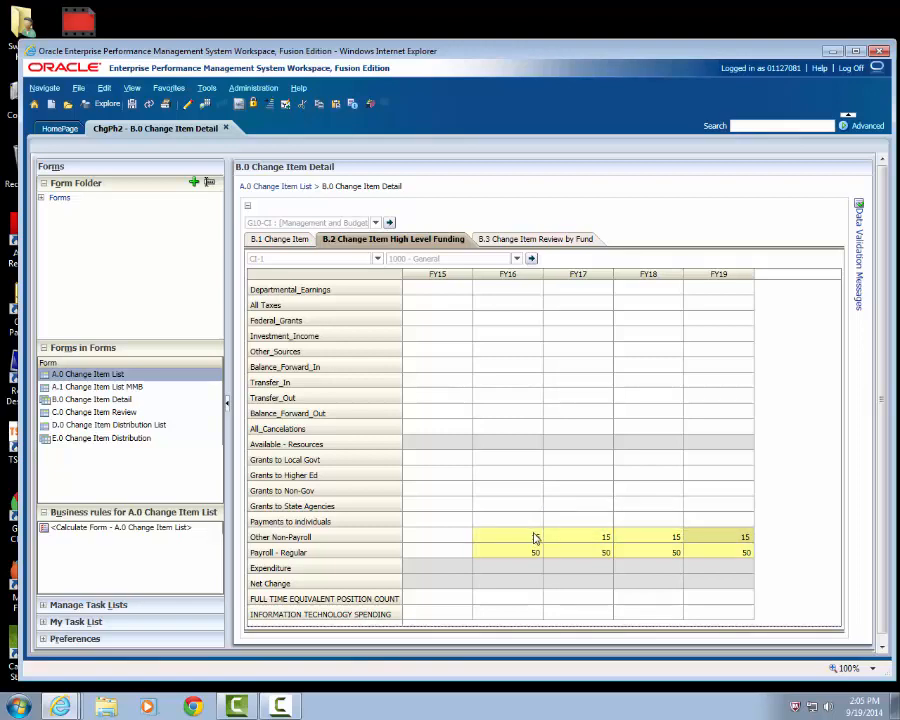
scroll(535, 538, down, 2)
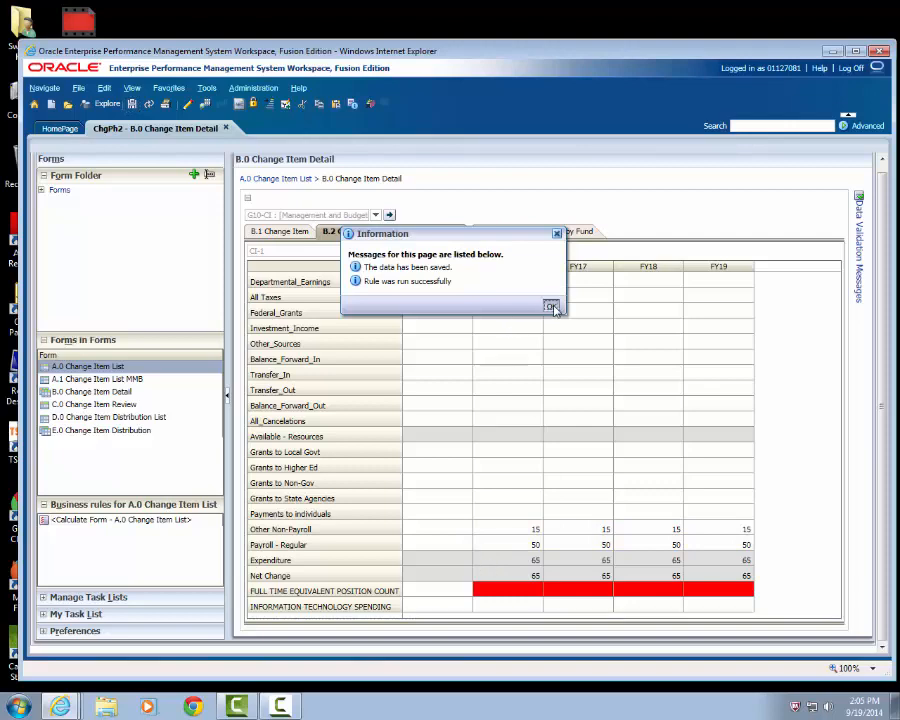
click(551, 305)
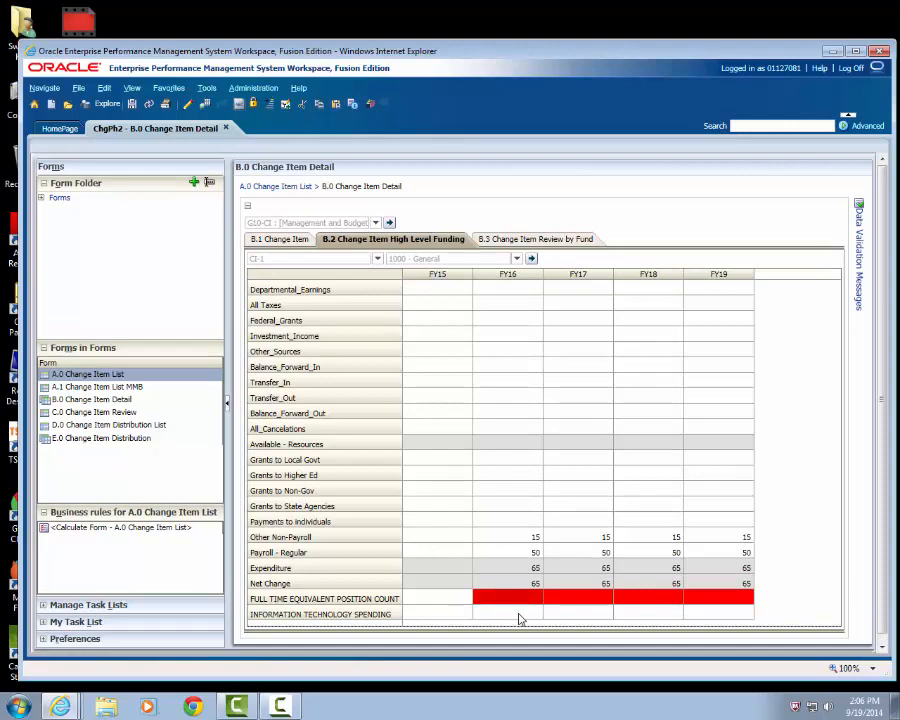
- Set the full time equivalent position count to 1 for each year from FY16 to FY19 and save the funding data
click(500, 603)
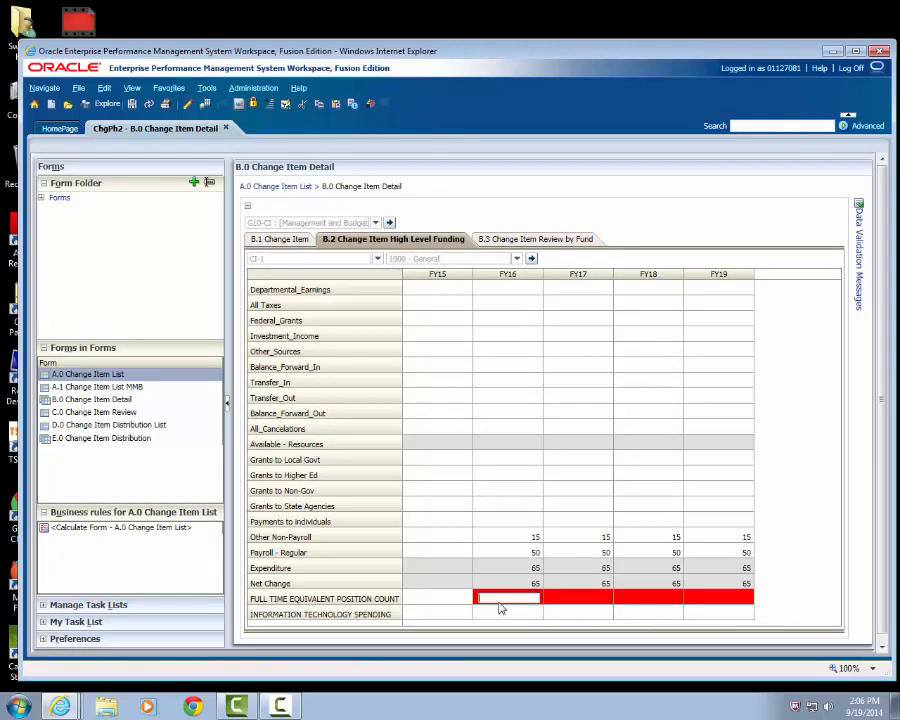
text(1)
key(Tab)
text(1)
key(Tab)
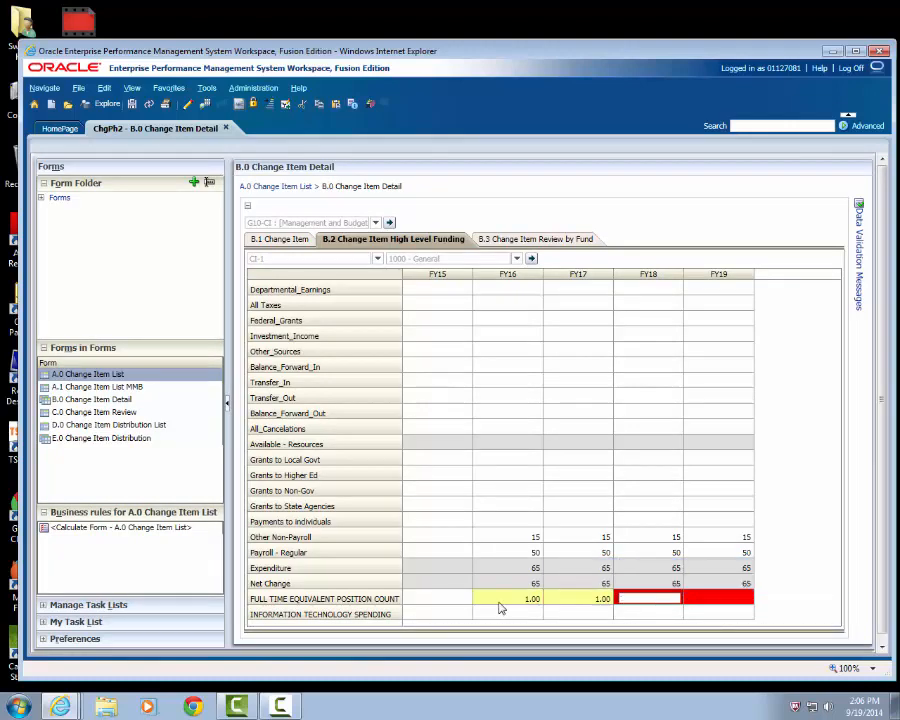
text(1)
key(Tab)
text(1)
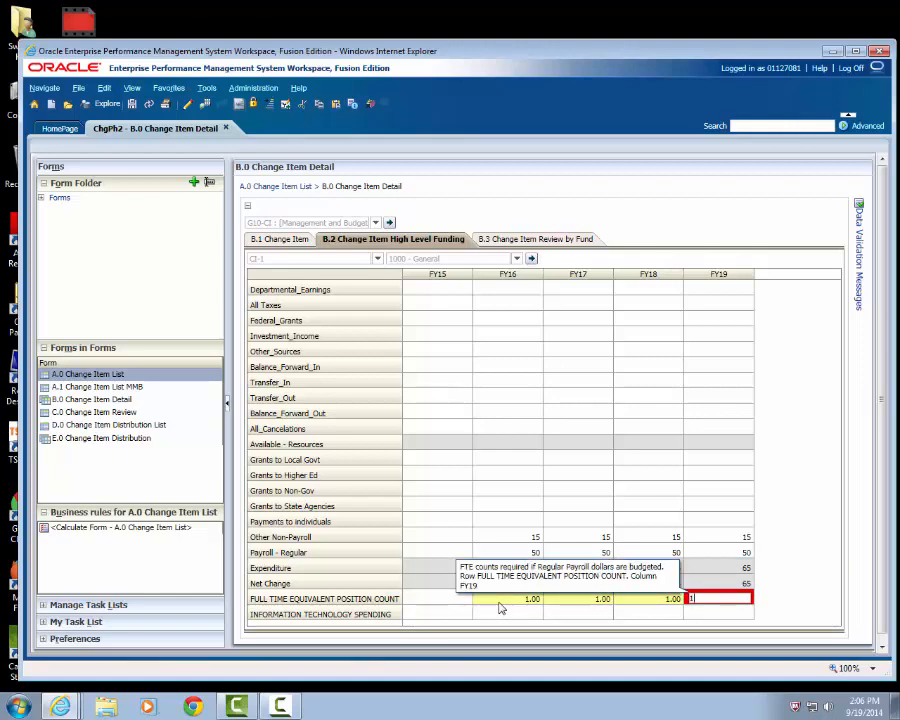
key(Tab)
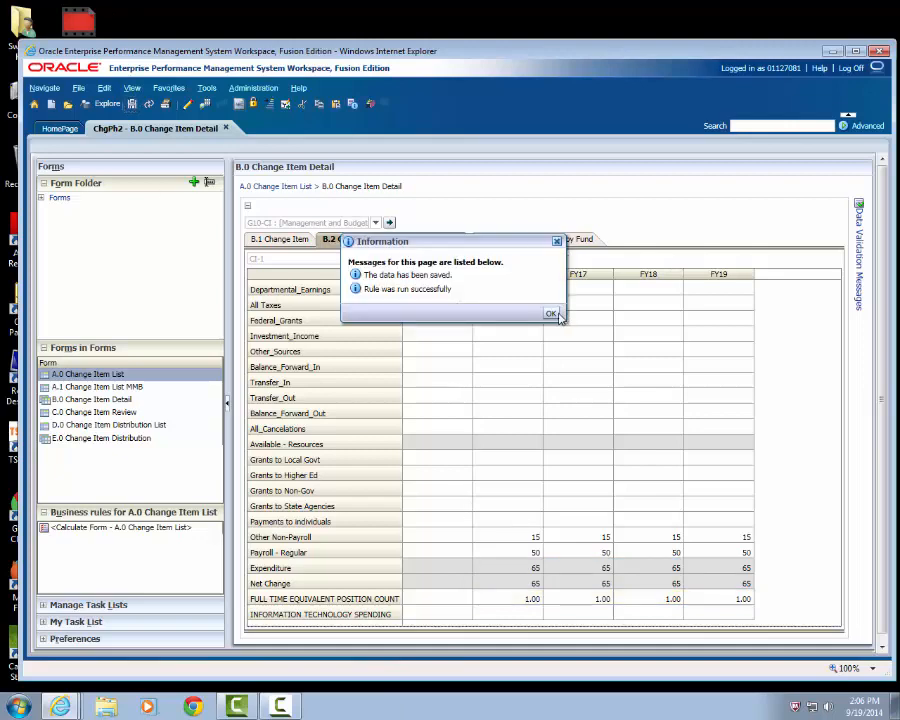
click(551, 316)
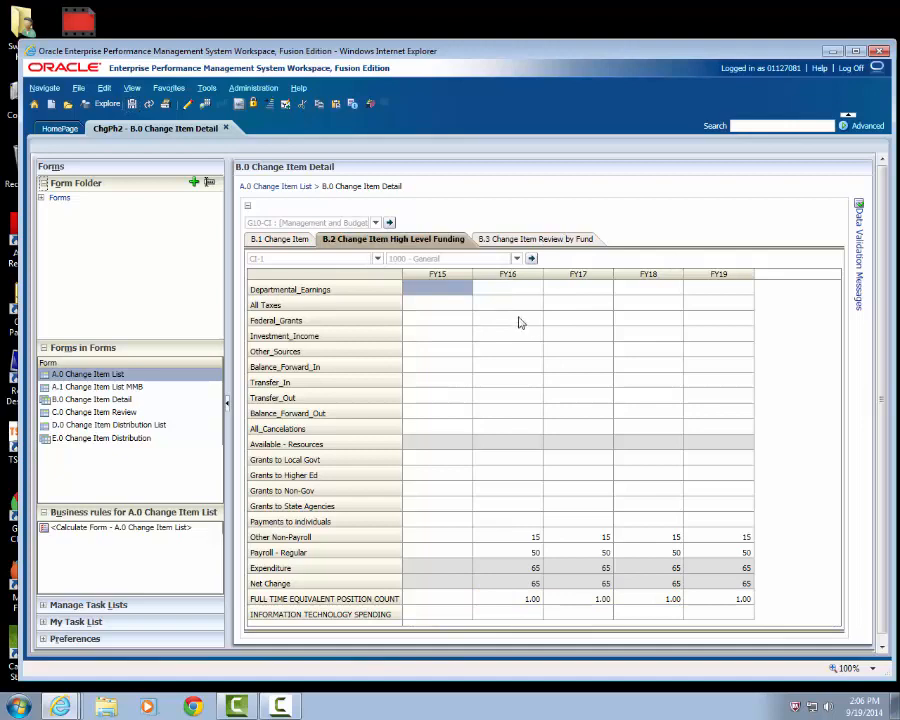
- Switch the change item's high-level funding to the fund 2000 - Restricted Misc Special Rev
click(517, 259)
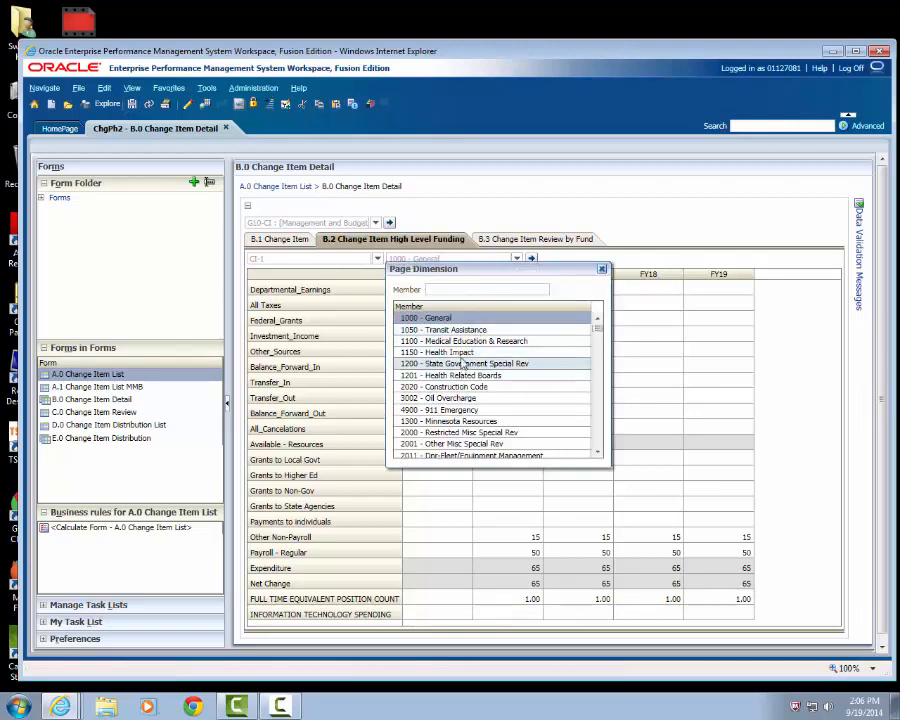
text(20)
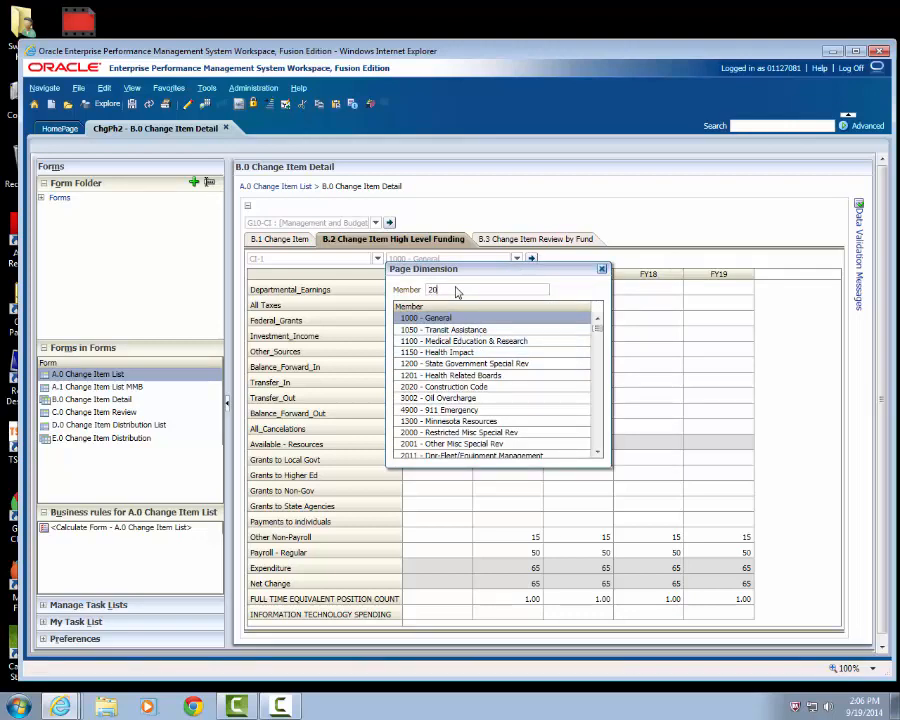
text(00)
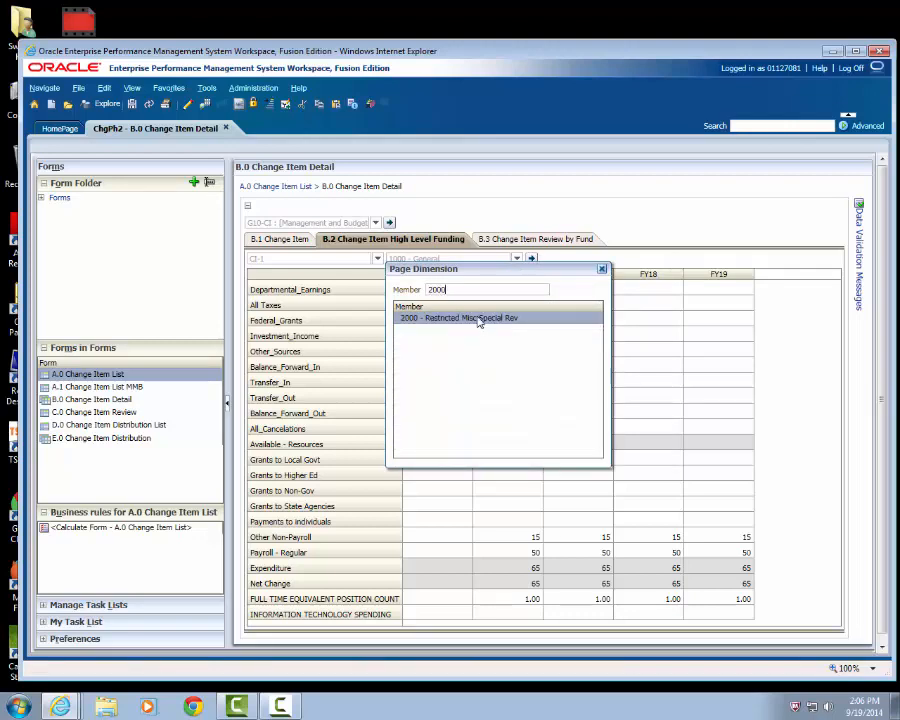
click(479, 320)
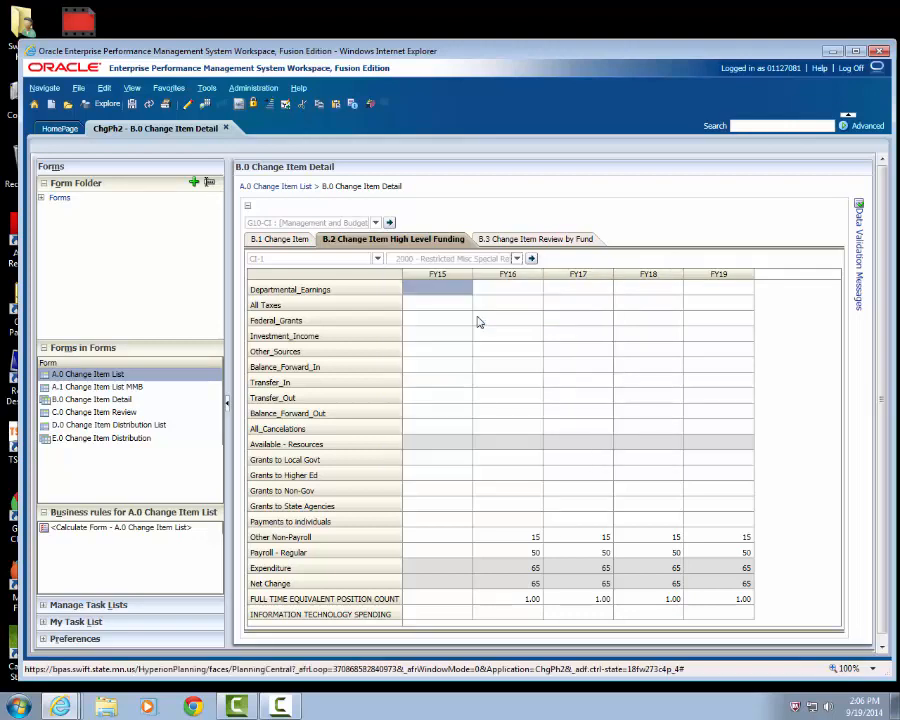
click(532, 259)
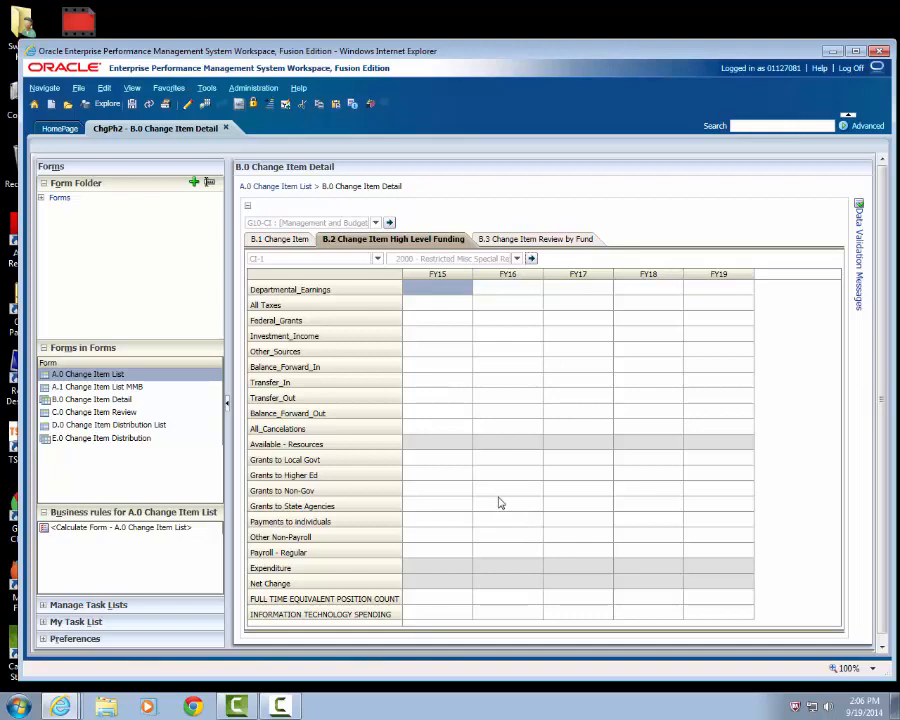
- Set Grants to Local Govt to 100 for each year from FY16 to FY19 and save the funding data
click(505, 461)
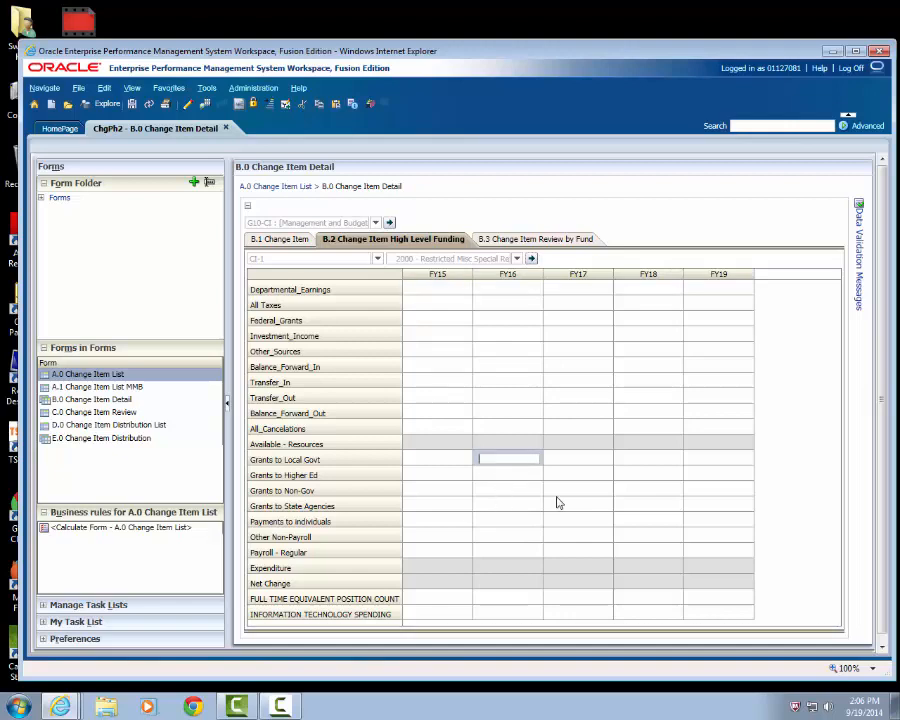
text(100)
key(Tab)
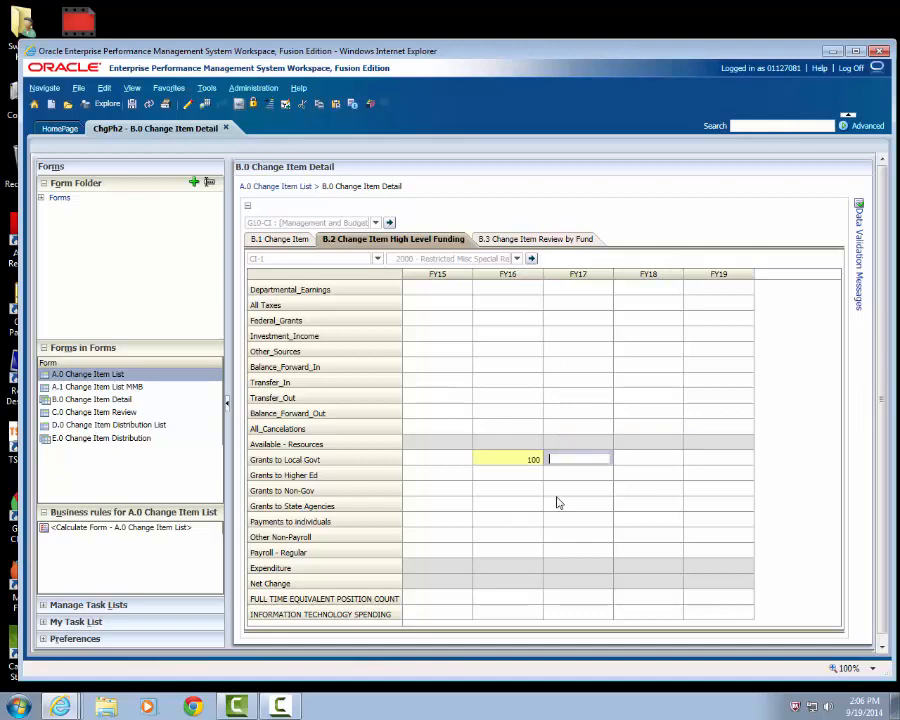
text(100)
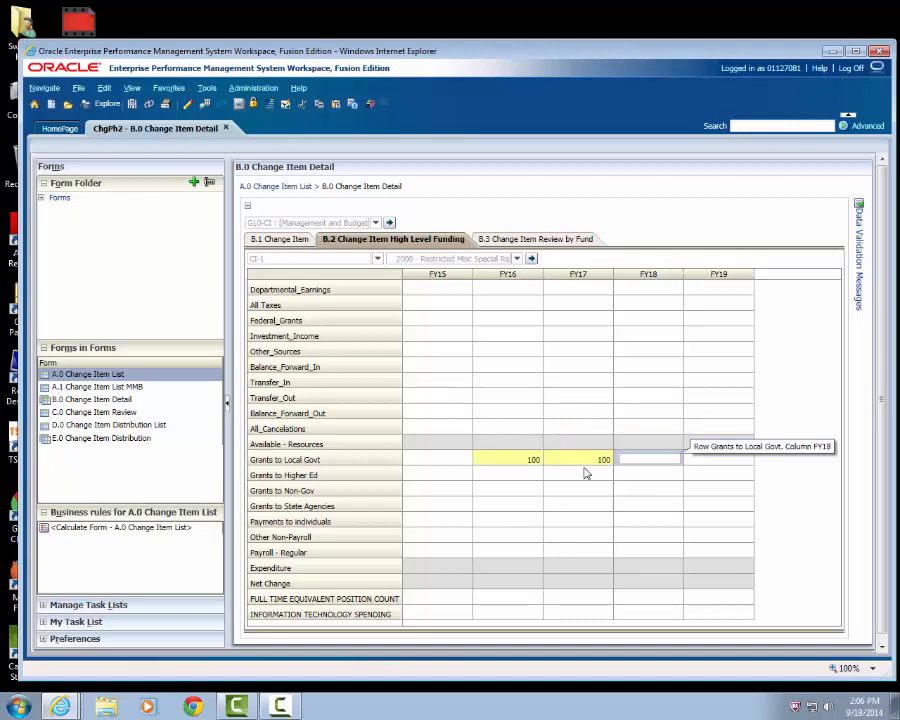
click(585, 461)
key(ctrl+c)
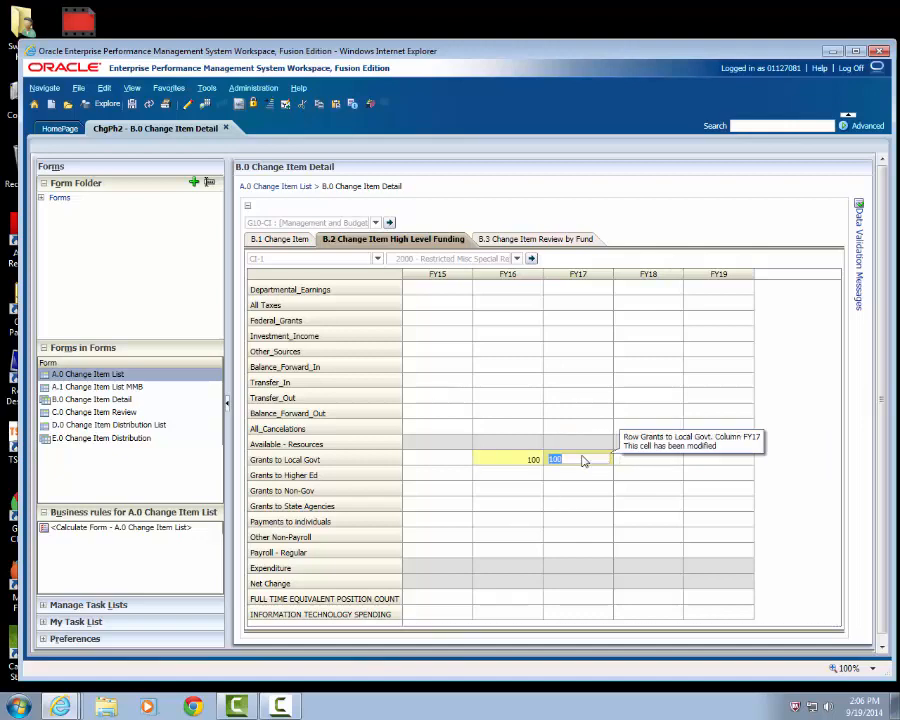
drag(648, 461, 707, 462)
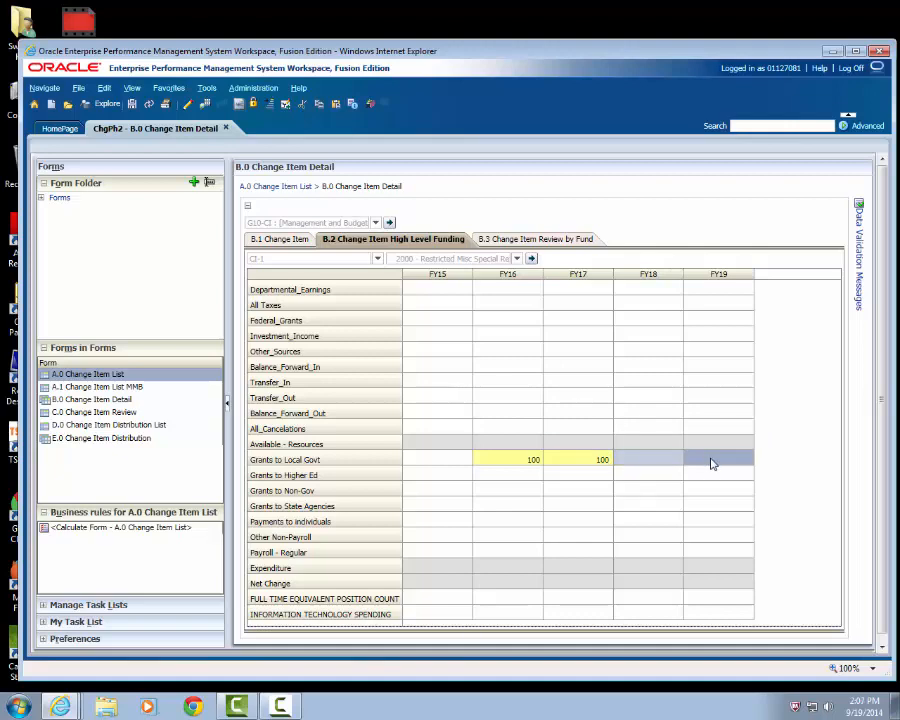
key(ctrl+v)
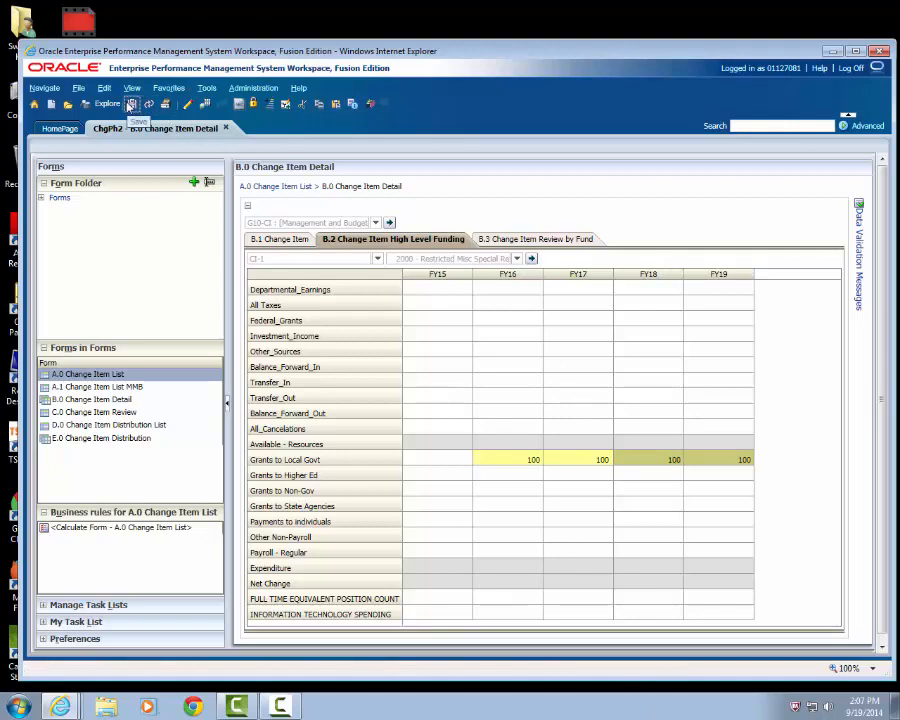
click(131, 106)
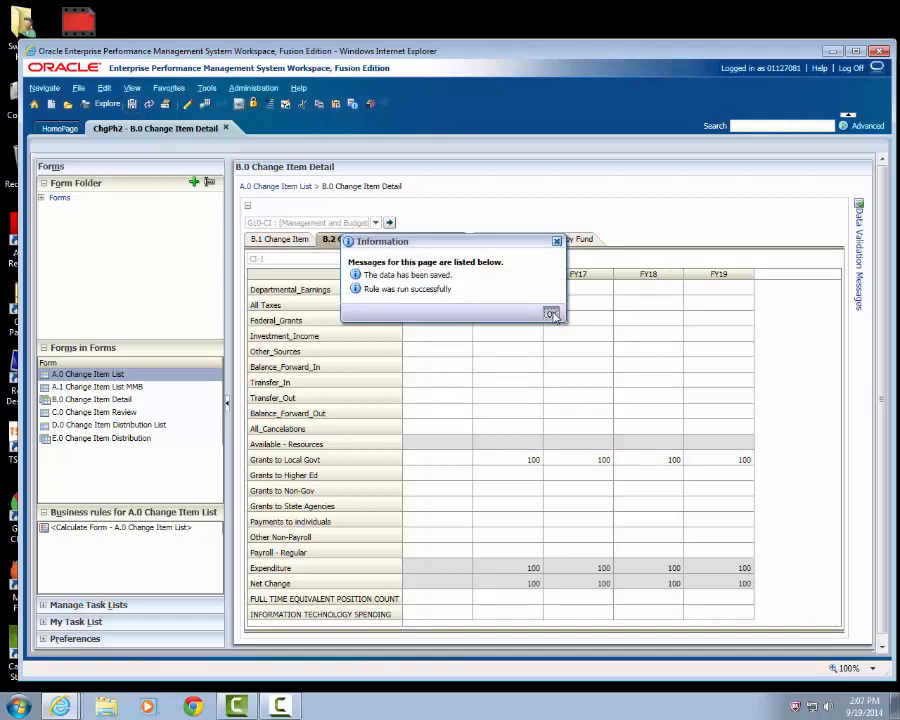
click(551, 313)
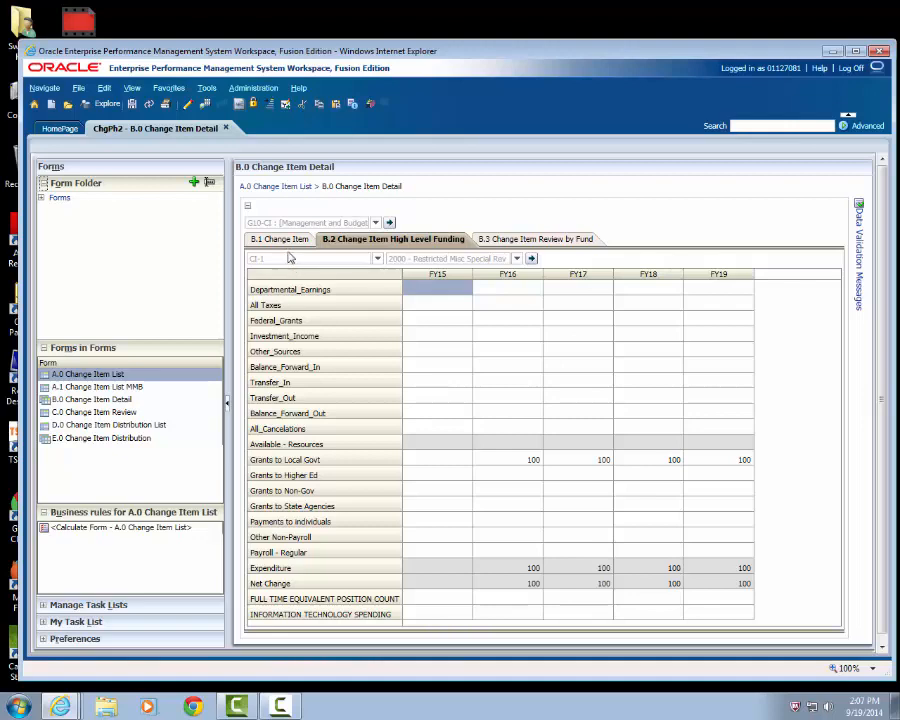
- Review the change items by fund, including the FY 16/17 and FY 18/19 amounts
click(517, 241)
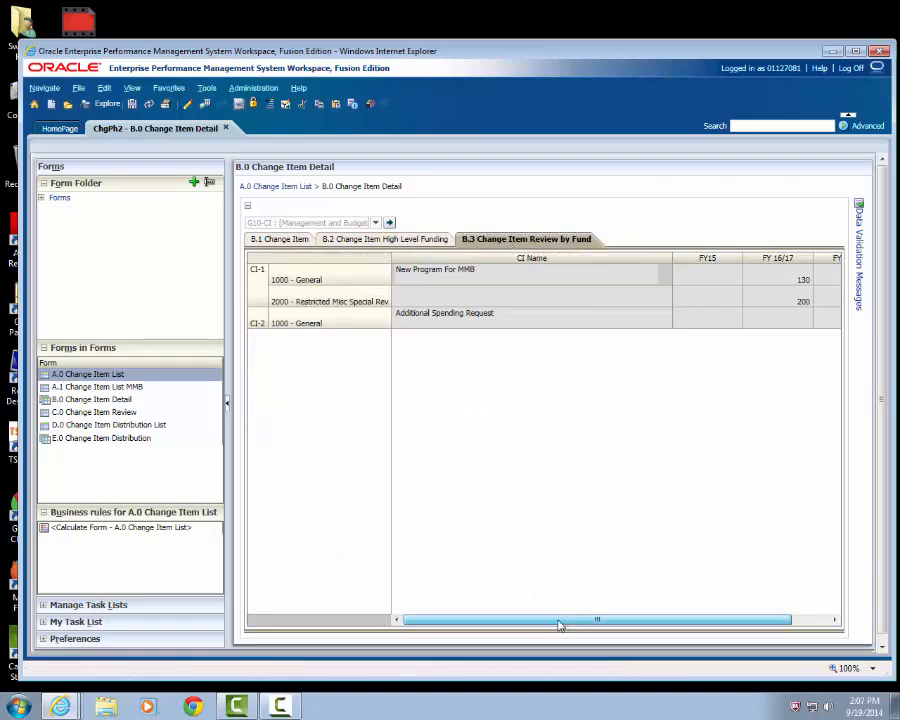
drag(568, 622, 488, 624)
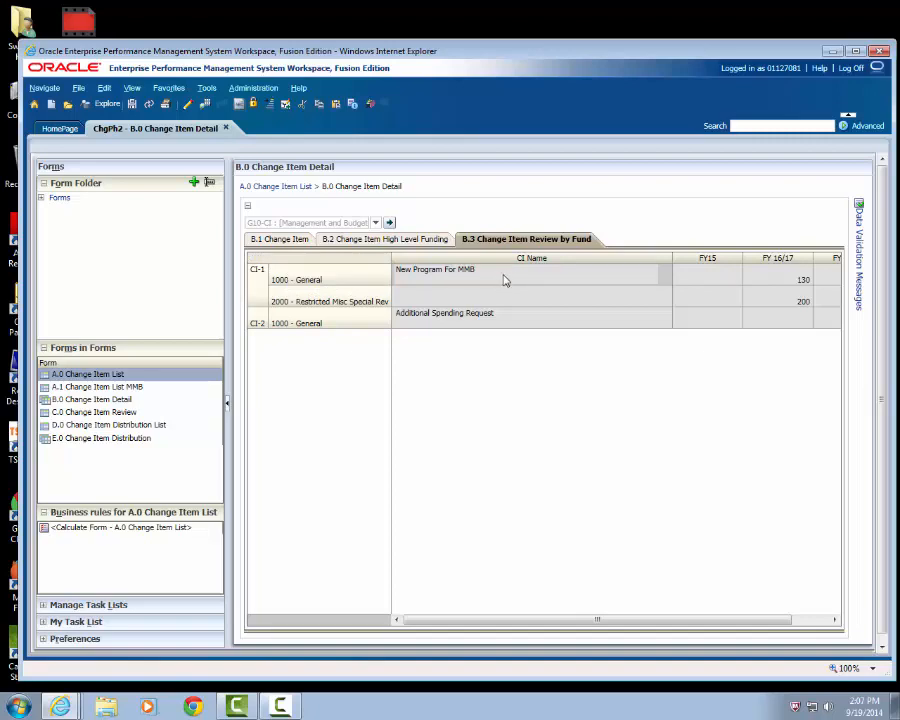
drag(695, 626, 734, 623)
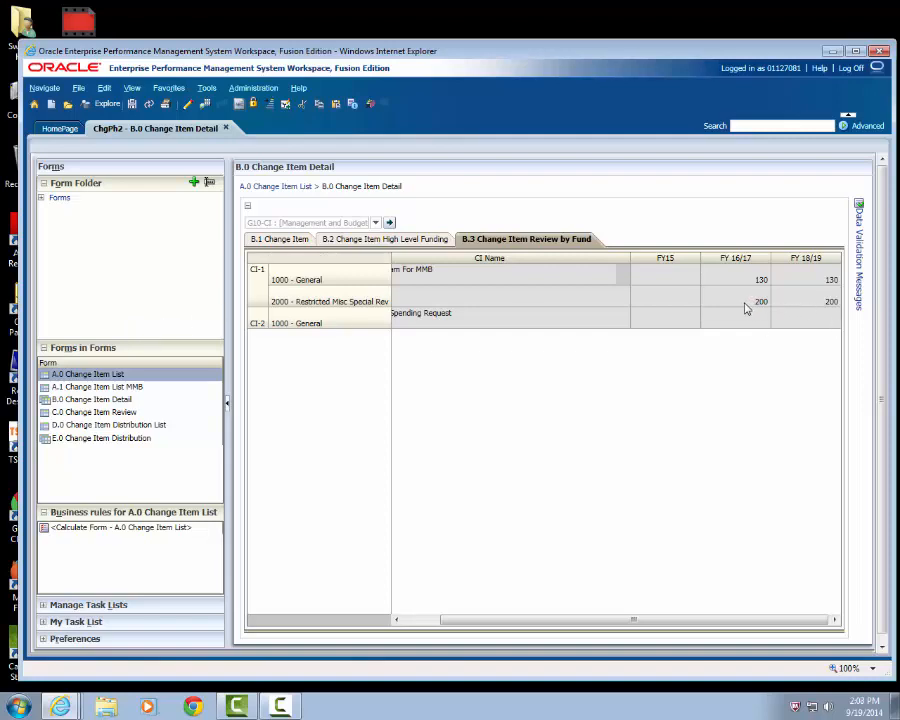
- For change item CI-2, enter the description "Requesting additional funds to increase oversight of financial management." and performance measures "Audit findings within state government.", and save
click(271, 241)
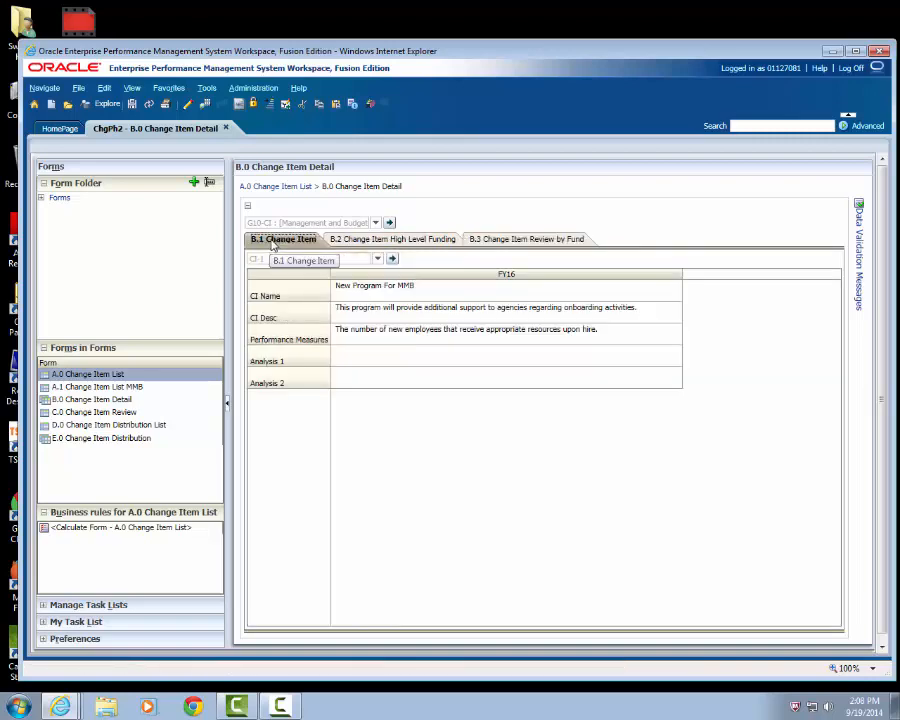
click(379, 259)
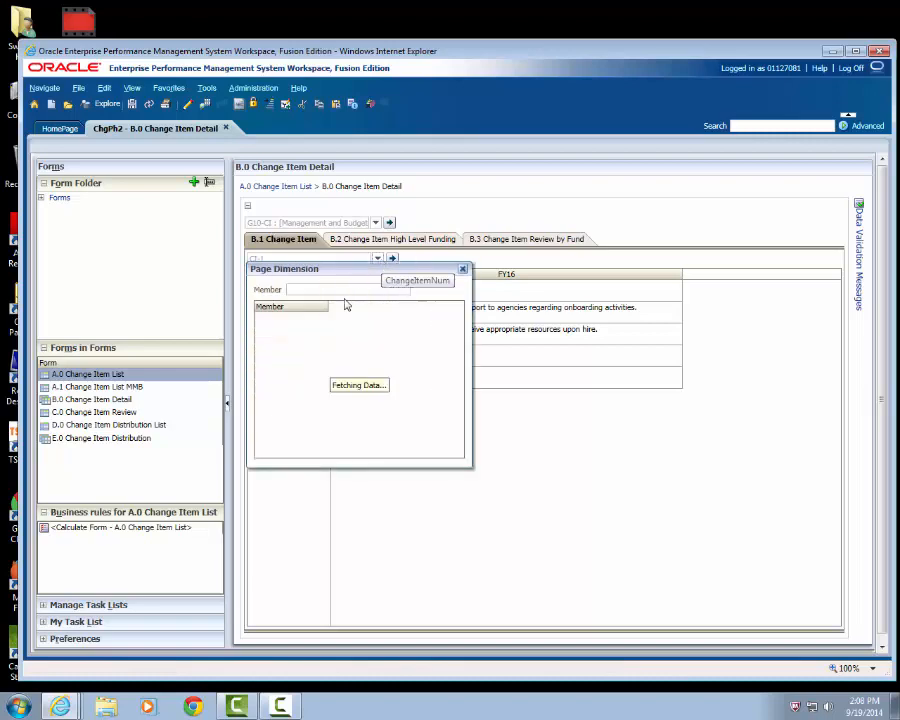
click(320, 334)
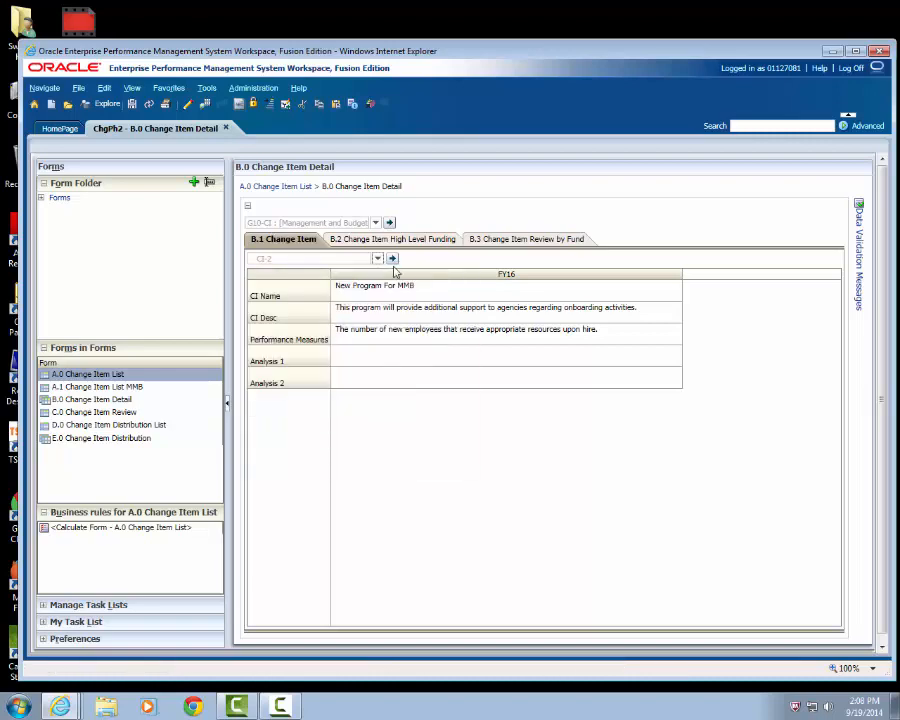
click(392, 259)
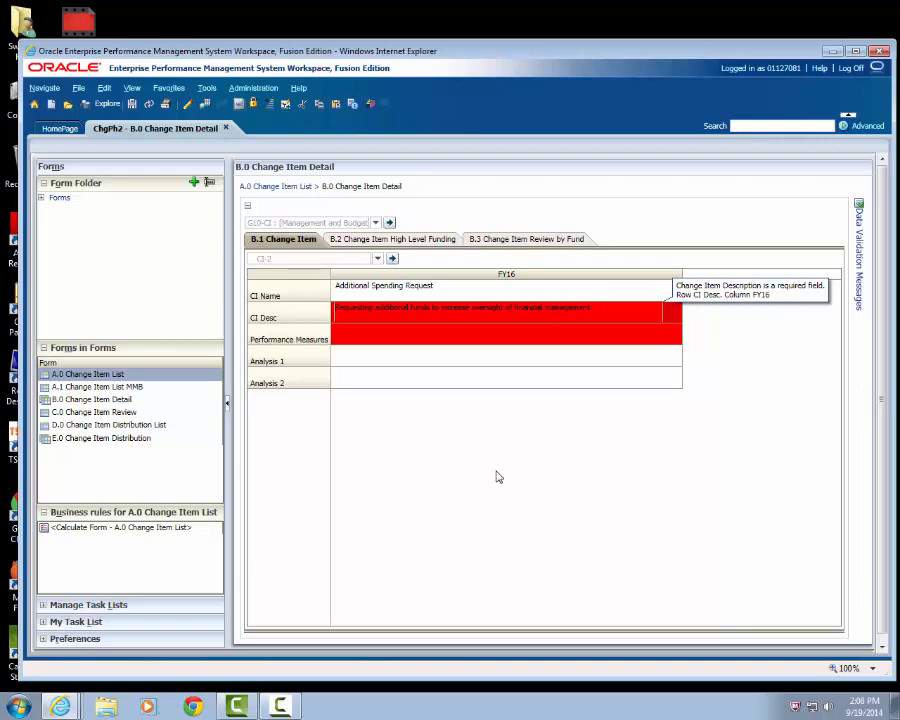
click(373, 341)
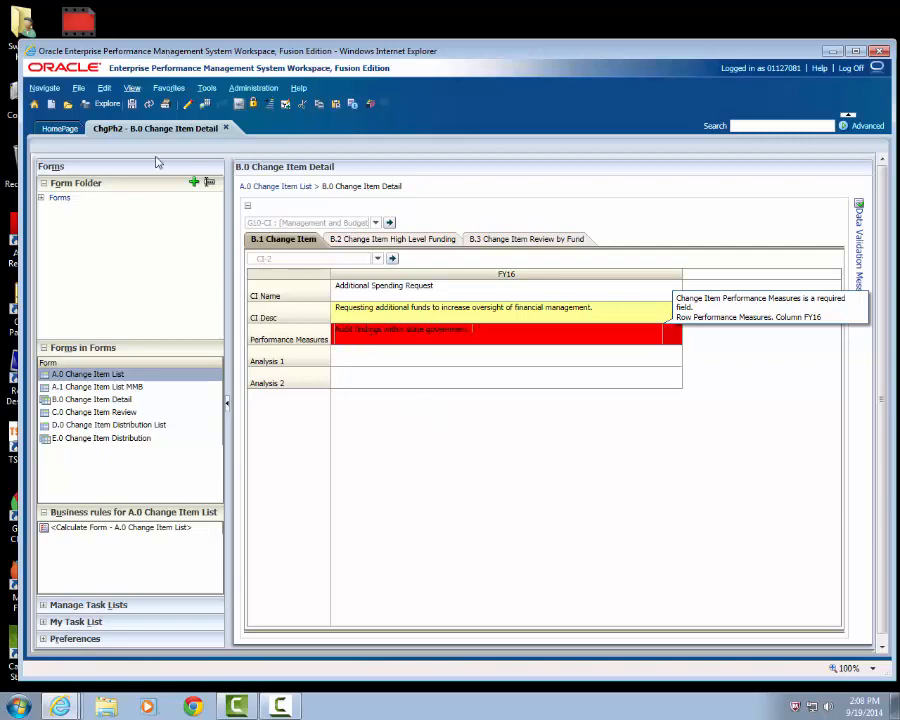
click(375, 366)
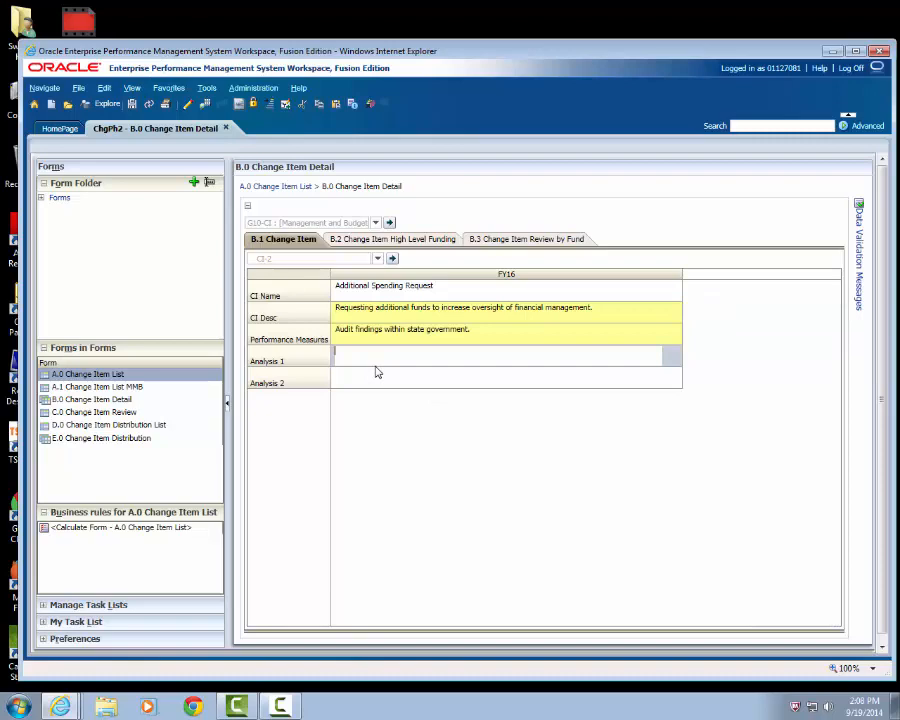
click(132, 107)
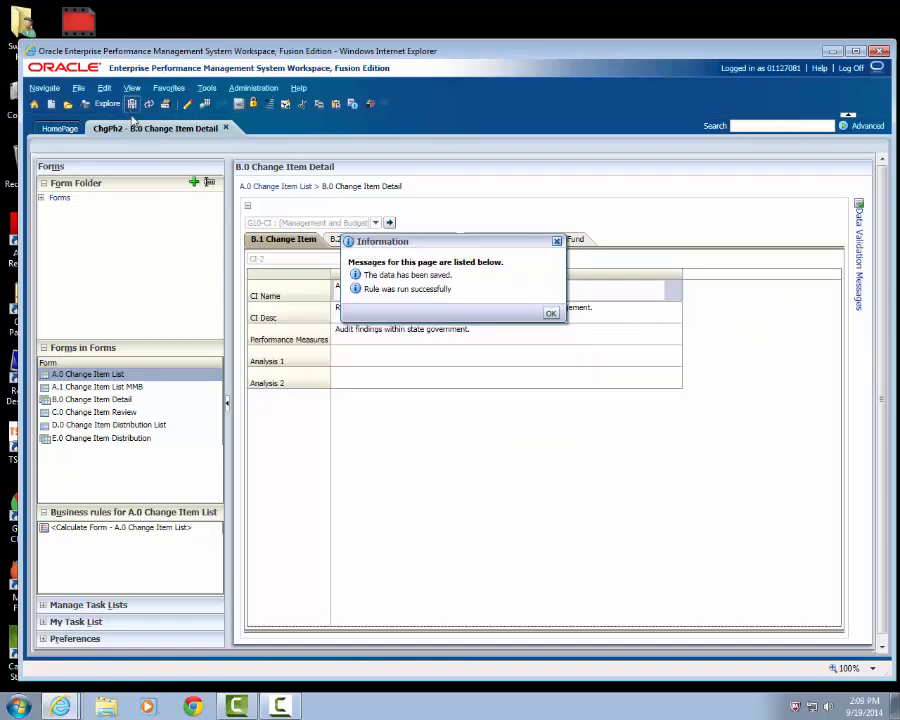
click(552, 315)
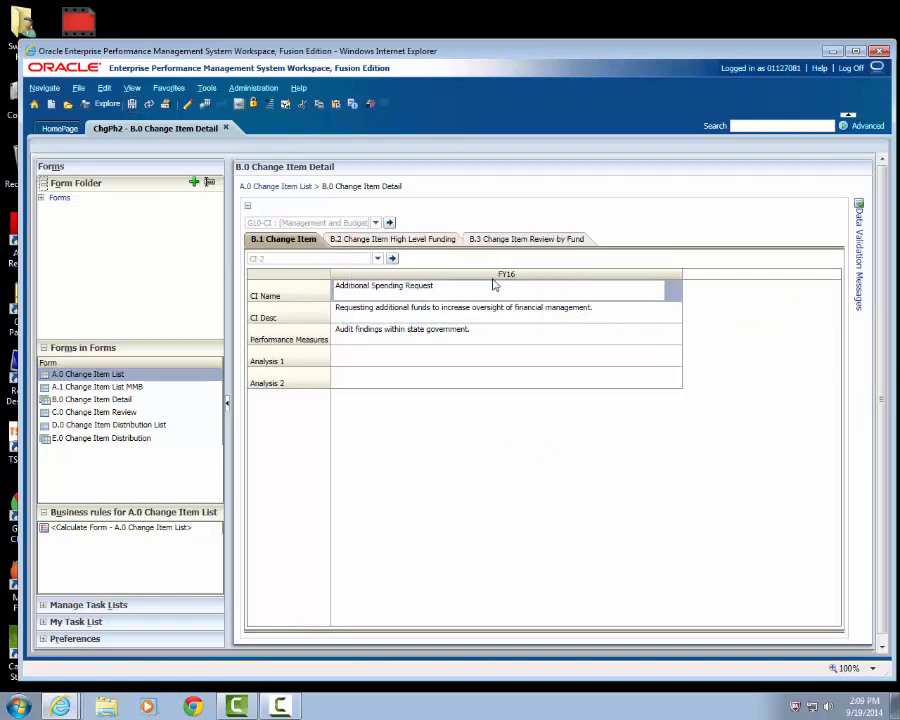
- Switch the high-level funding form to change item CI-2
click(410, 241)
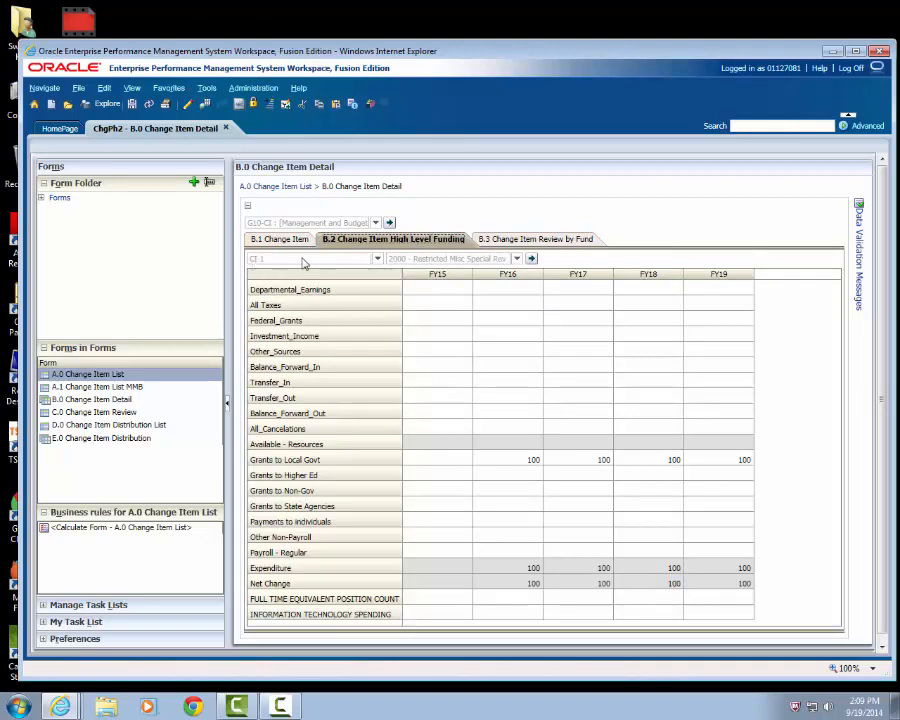
click(377, 258)
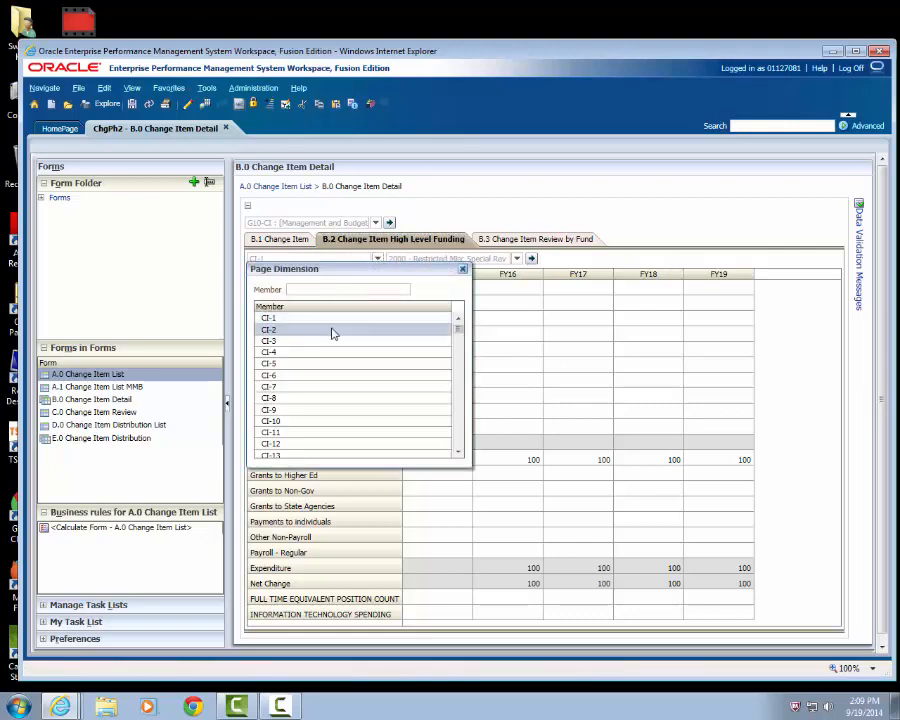
click(331, 332)
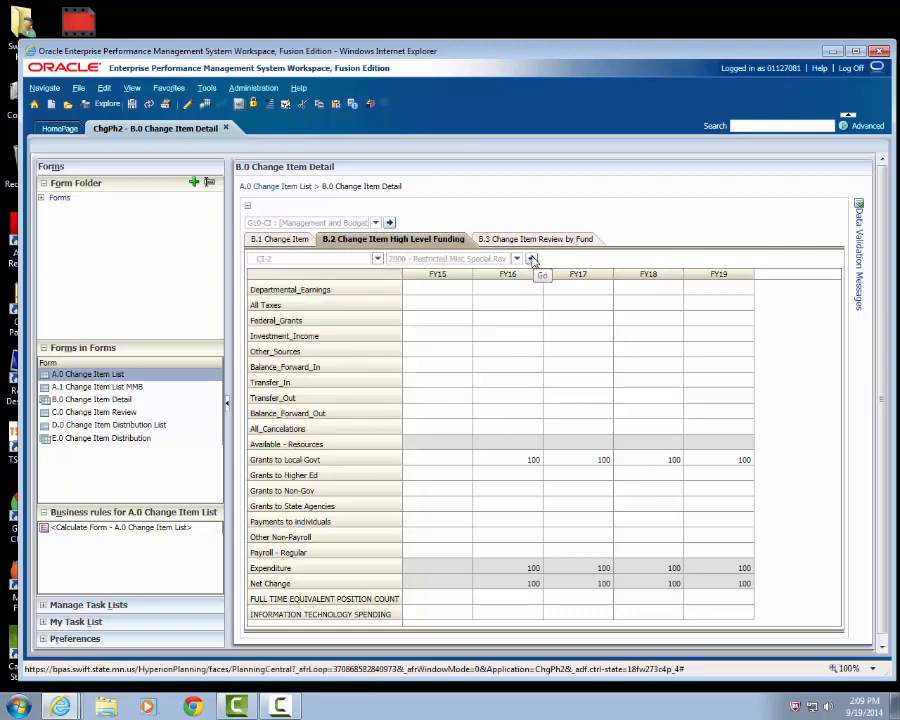
click(531, 259)
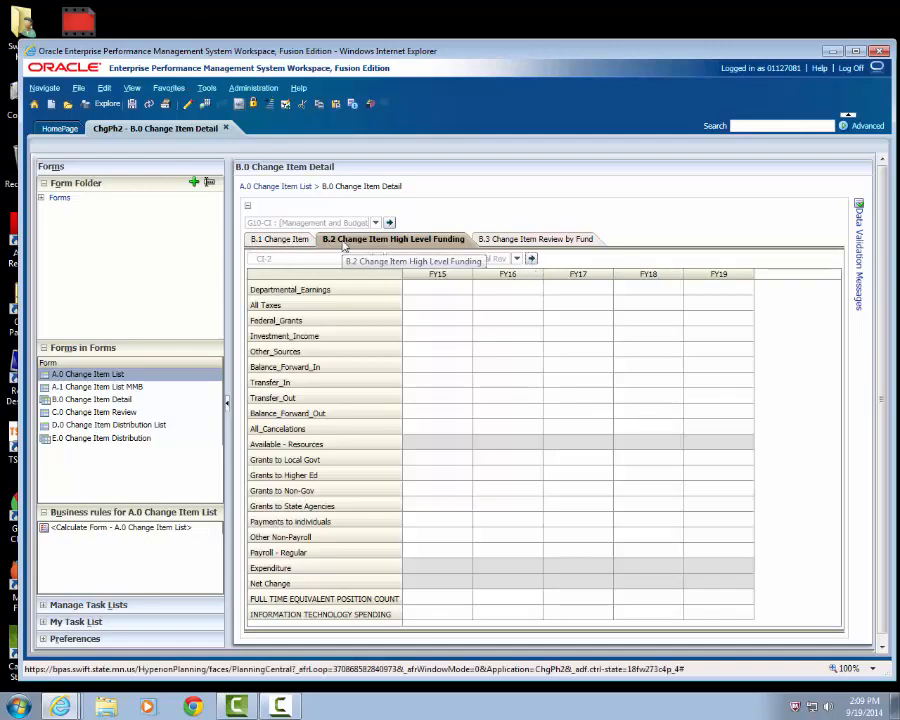
- Check CI-2's name, description and performance measures against its funding form and the change item review by fund
click(263, 246)
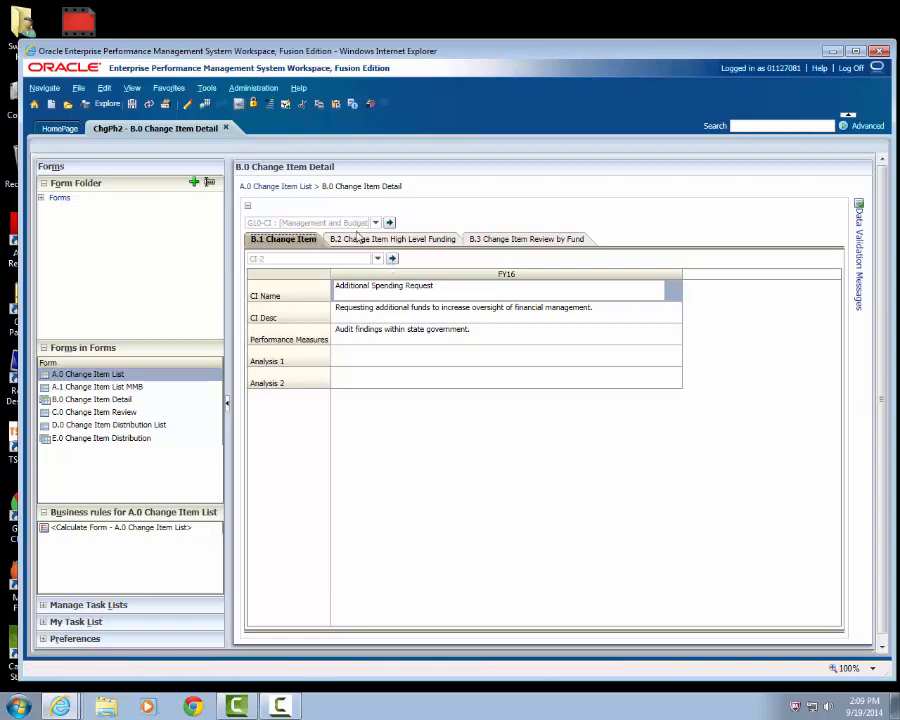
click(378, 243)
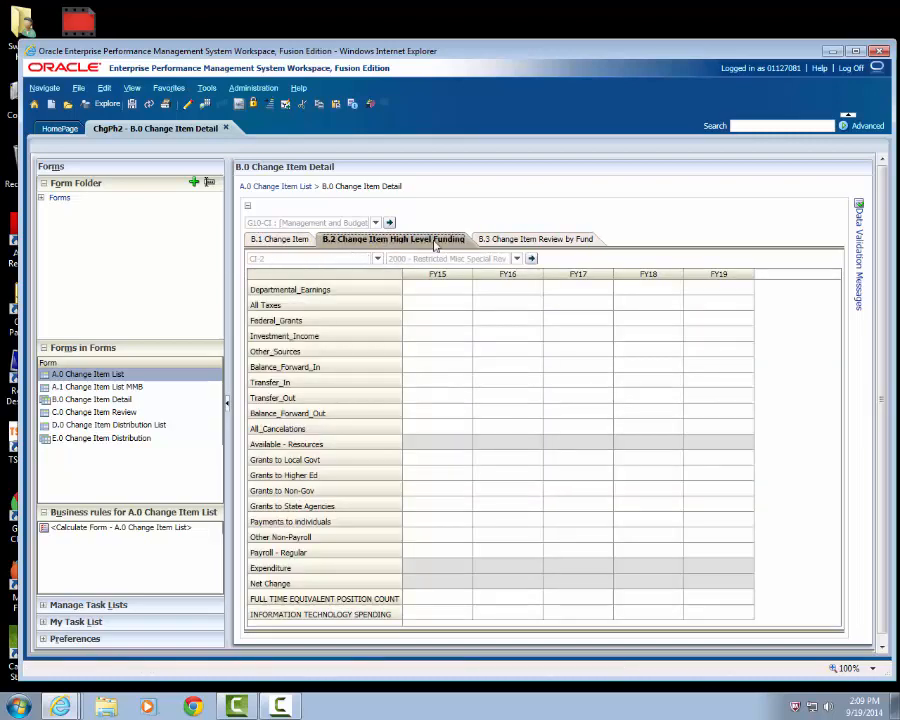
click(508, 239)
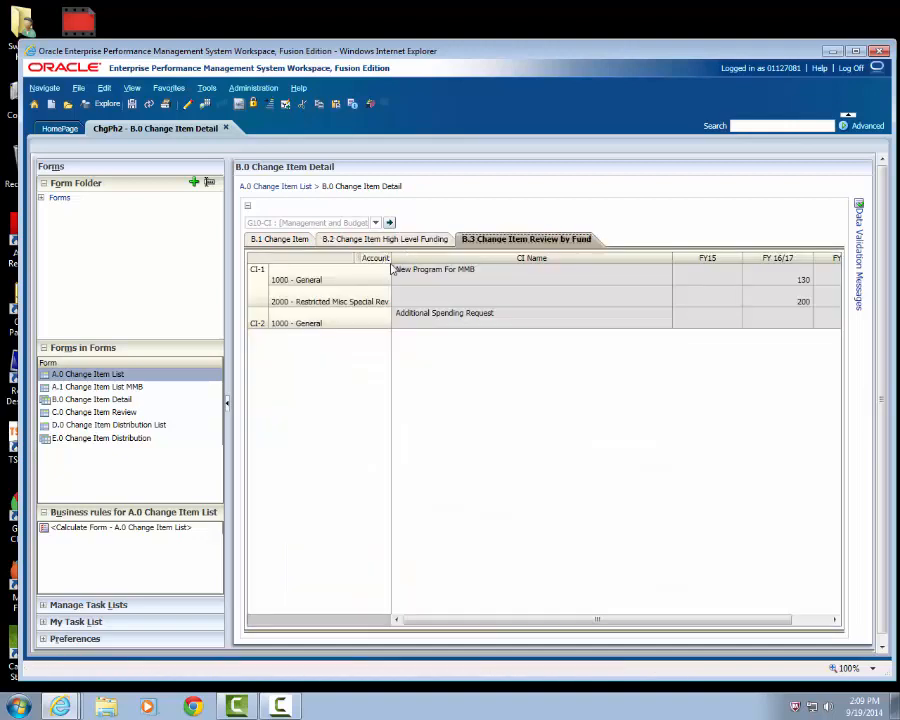
click(281, 239)
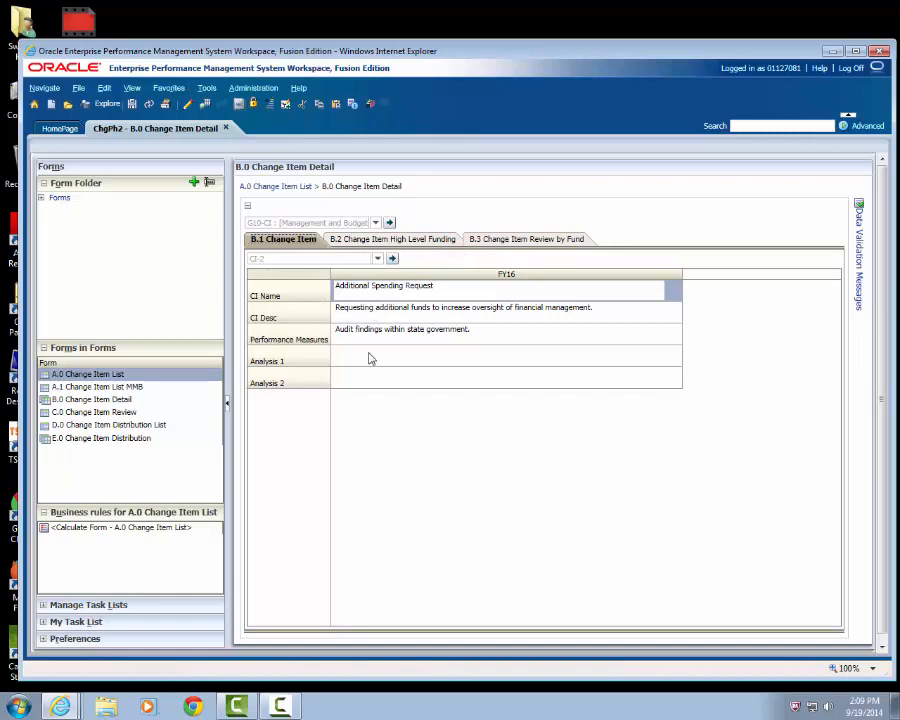
- Switch change item CI-2's high-level funding form to fund 1000 - General
click(383, 239)
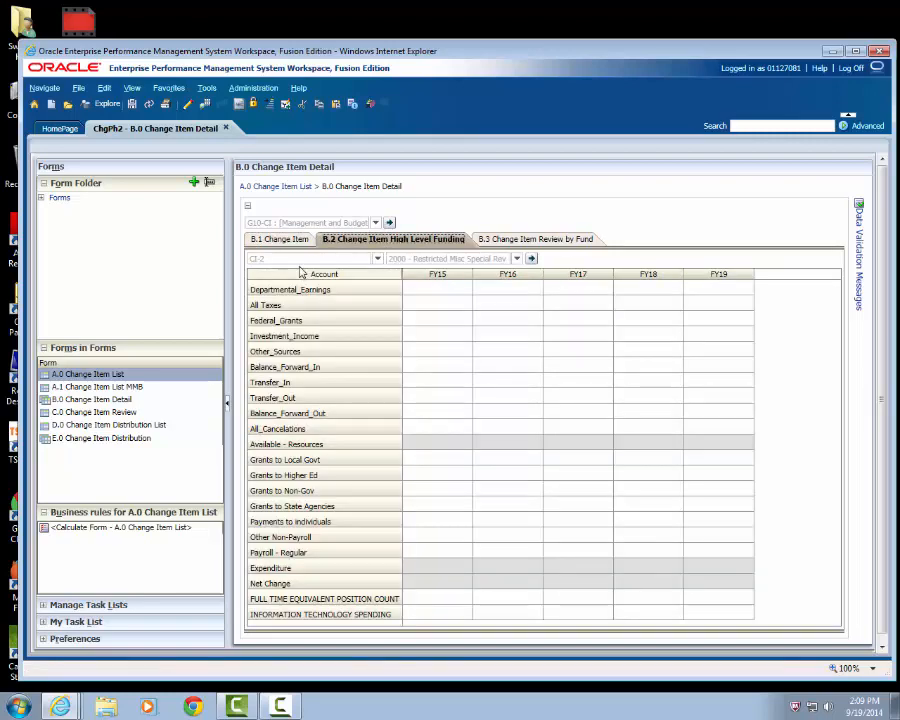
click(516, 259)
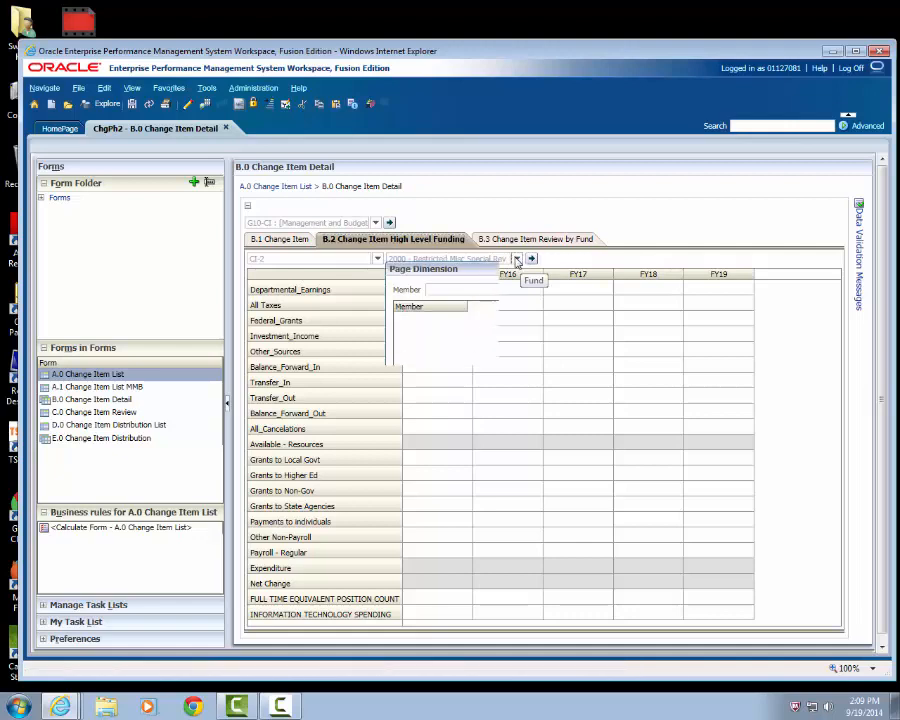
text(1)
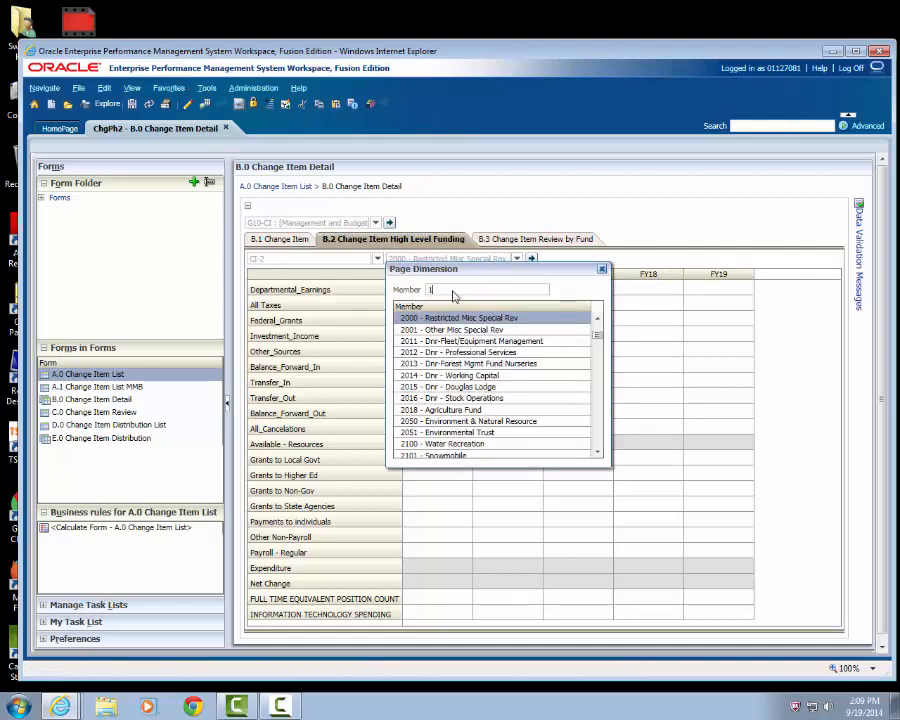
text(000)
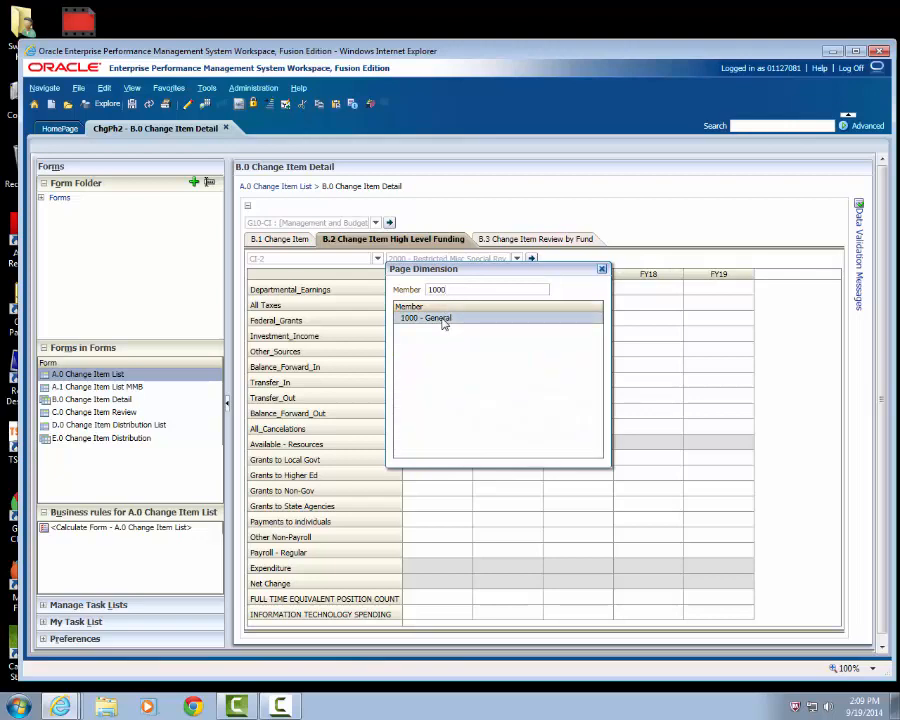
click(426, 318)
click(531, 259)
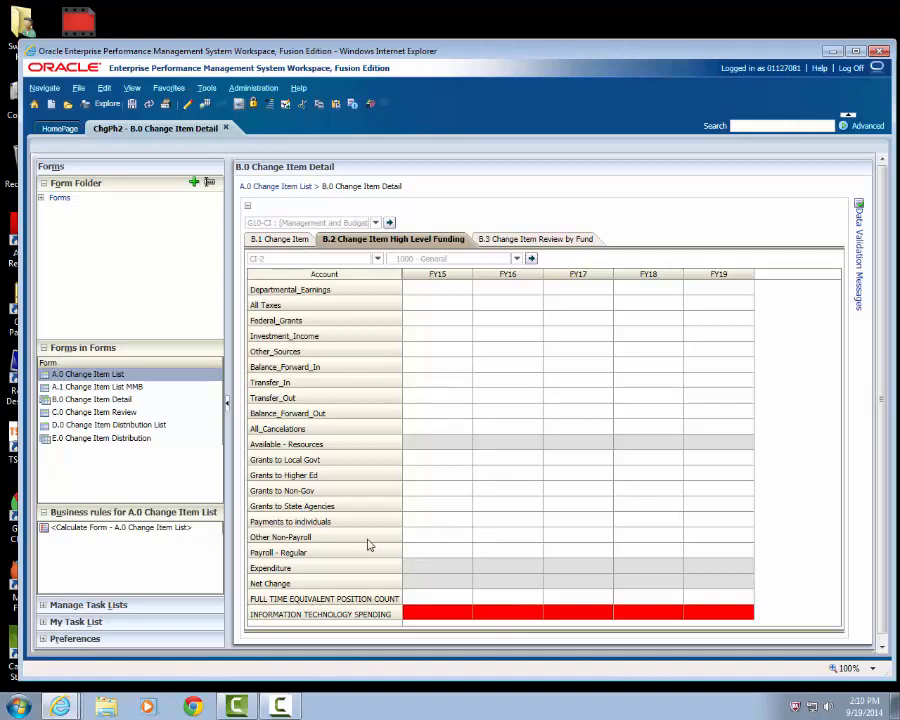
- Enter 20 as Other Non-Payroll for FY16 through FY19 in CI-2's General fund form, and save
click(488, 537)
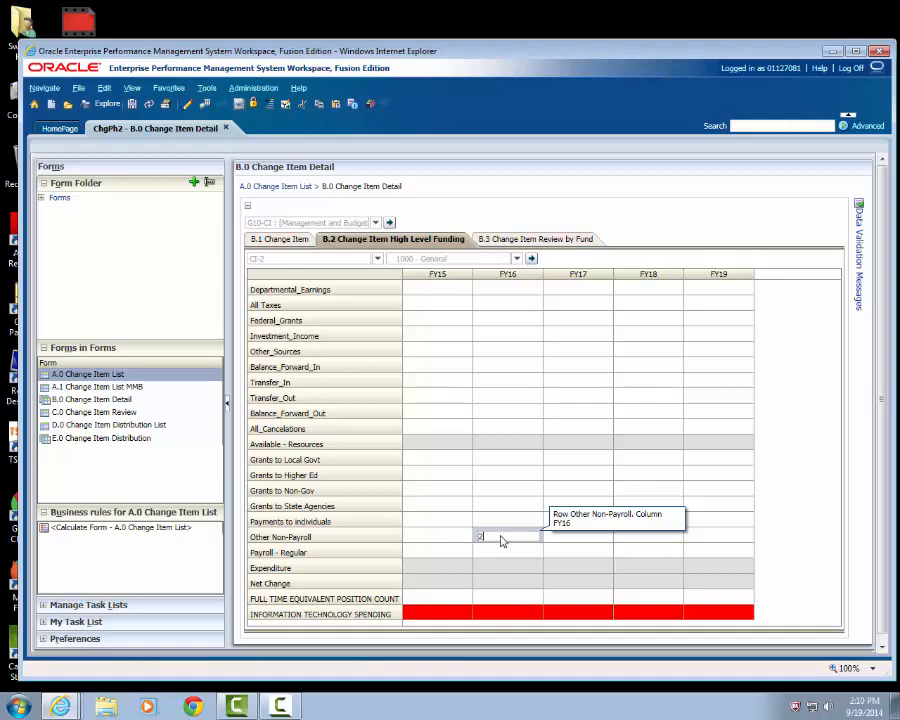
key(Tab)
click(492, 537)
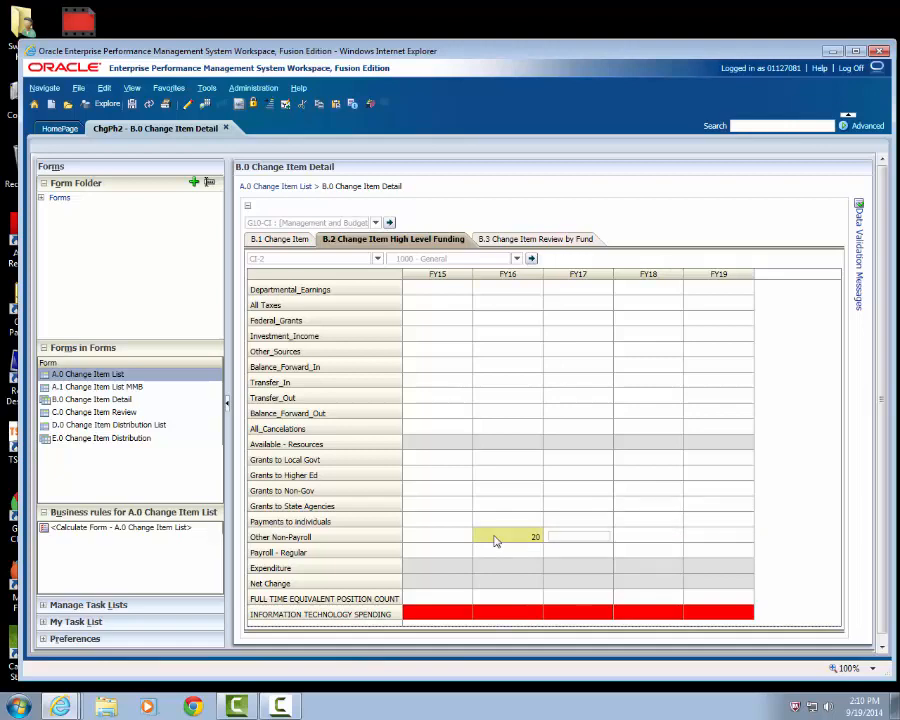
drag(528, 541, 716, 541)
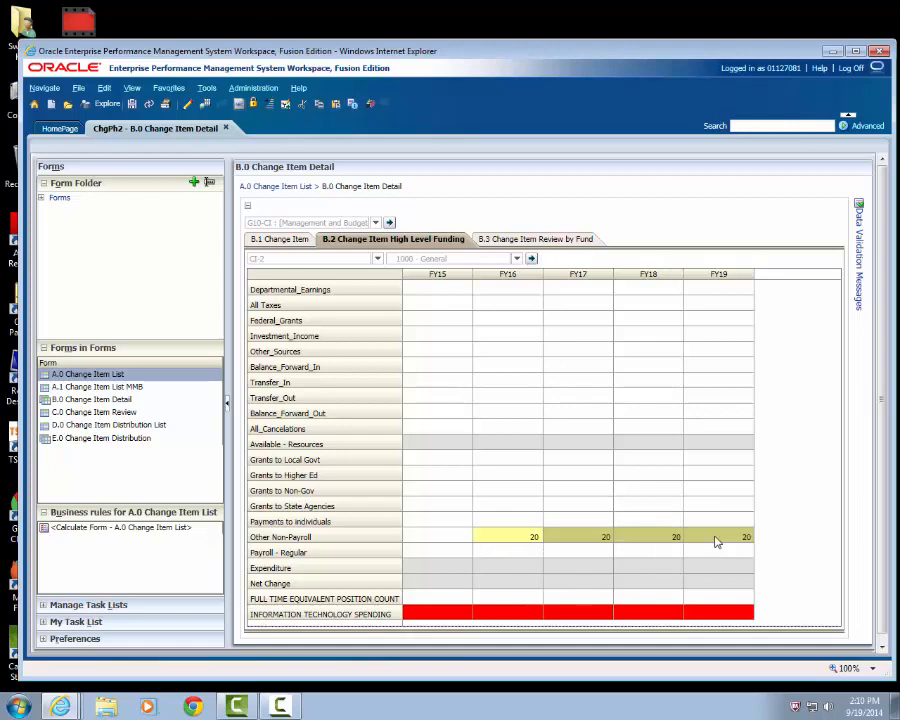
click(131, 105)
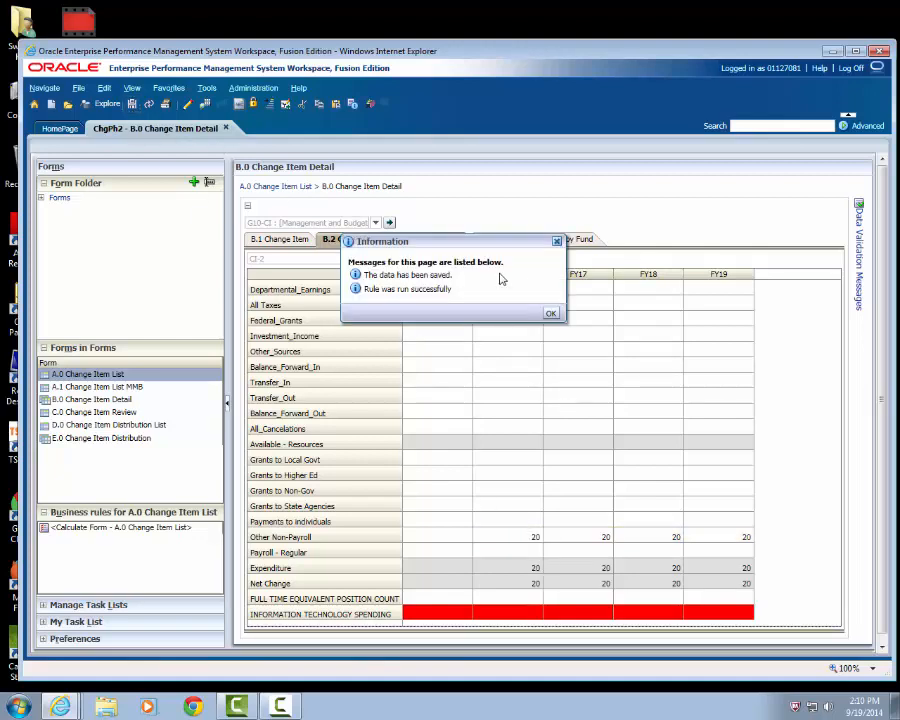
click(550, 315)
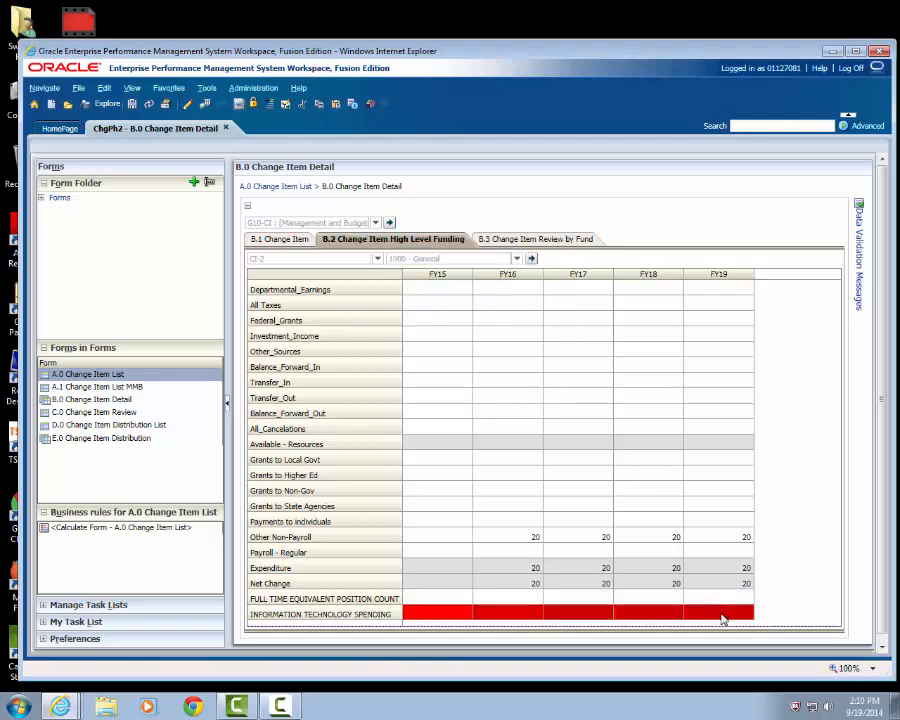
- Copy the amount of 20 into Information Technology Spending for FY16 through FY19, and save the form
text(20	20	20	20)
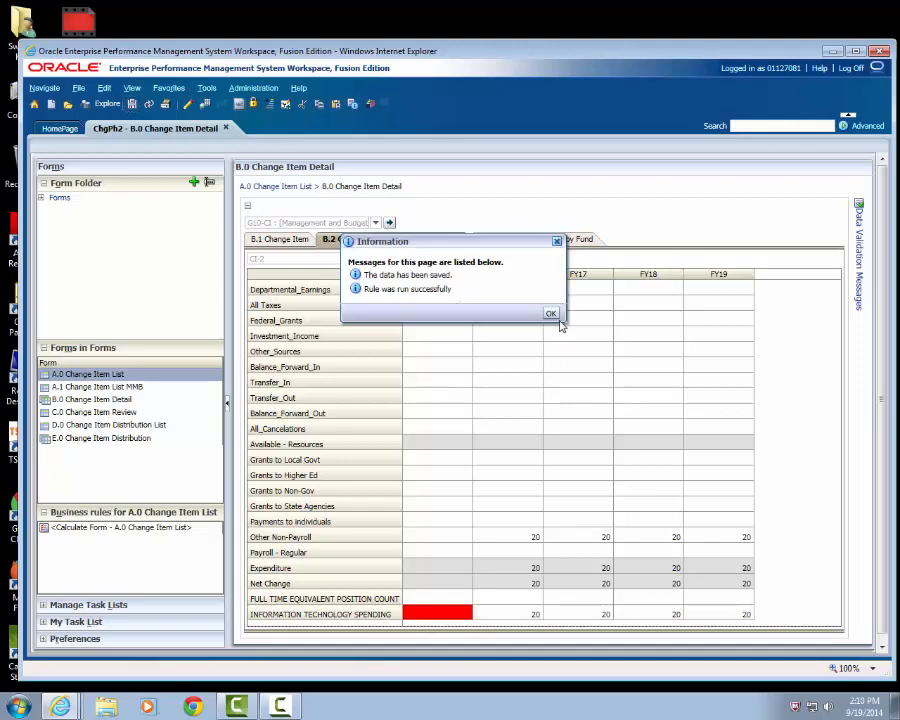
click(551, 314)
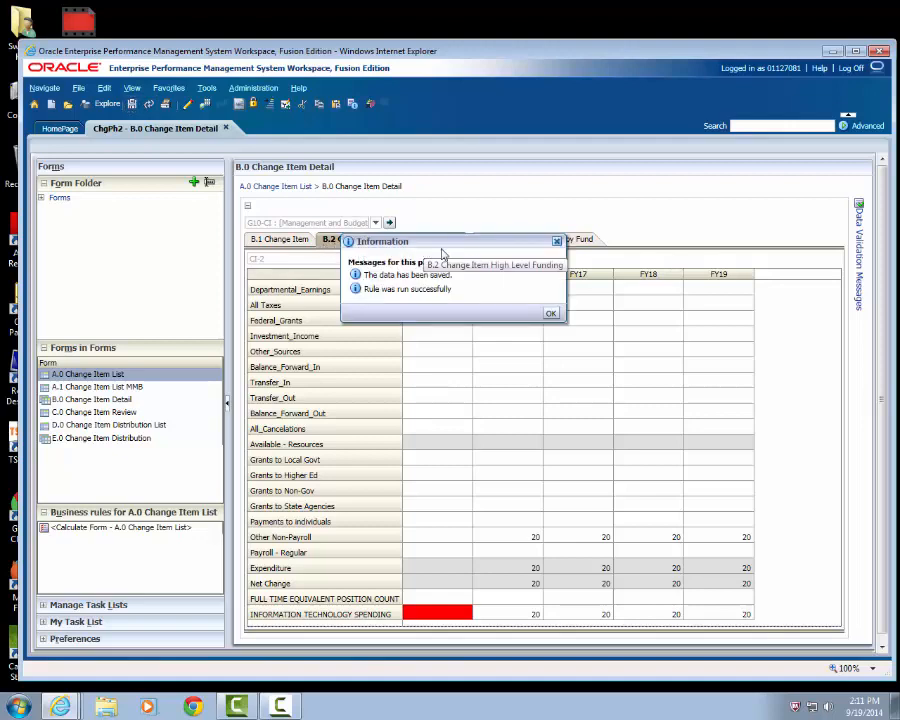
click(551, 316)
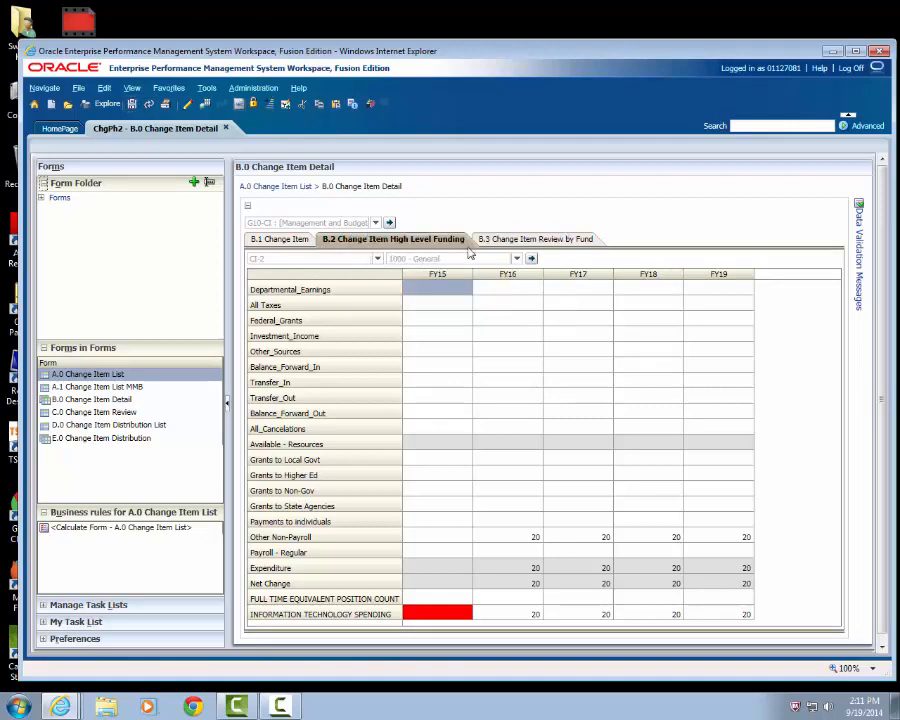
- Review the change items by fund and compare CI-2's amounts with its description and high-level funding
click(503, 241)
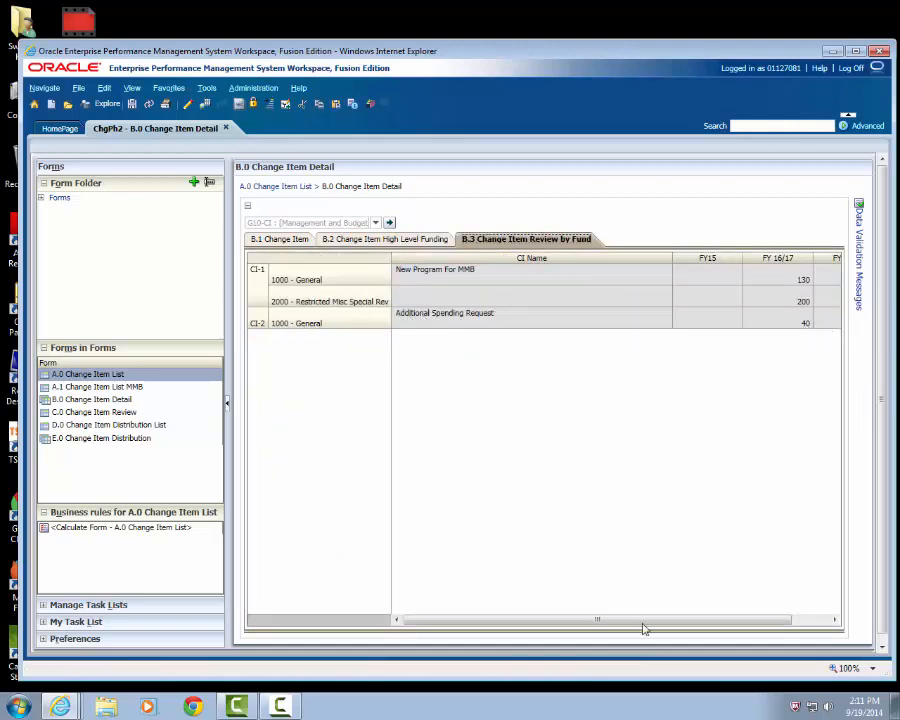
drag(668, 620, 602, 626)
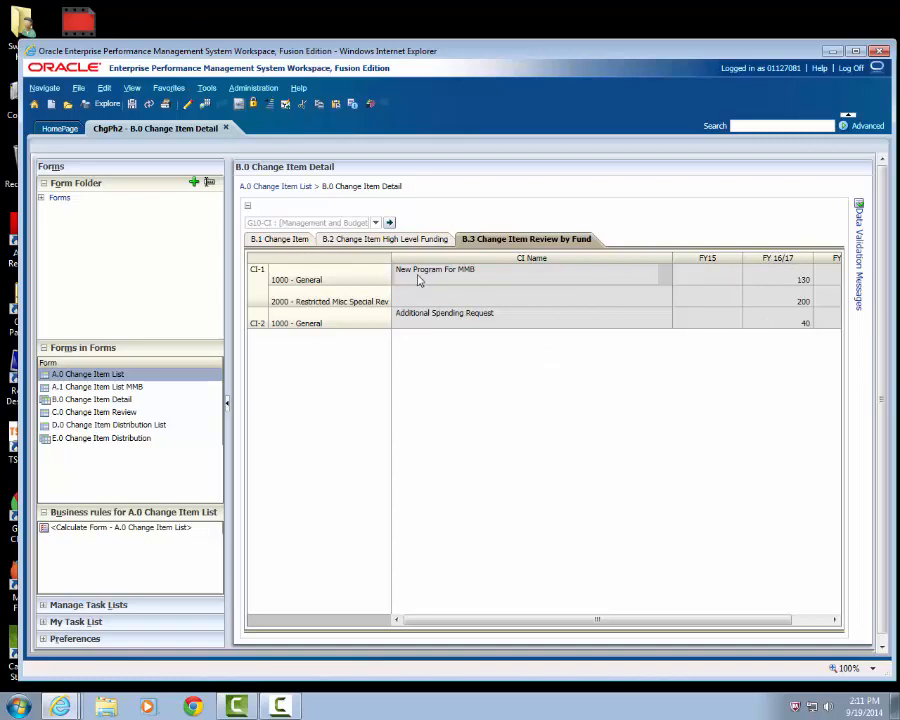
click(280, 242)
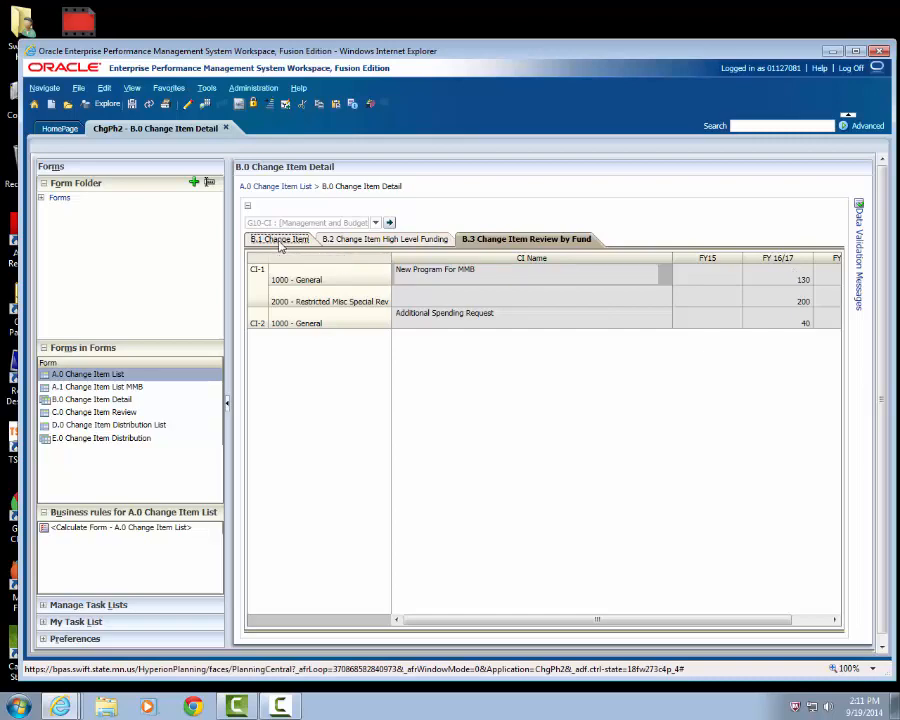
click(370, 243)
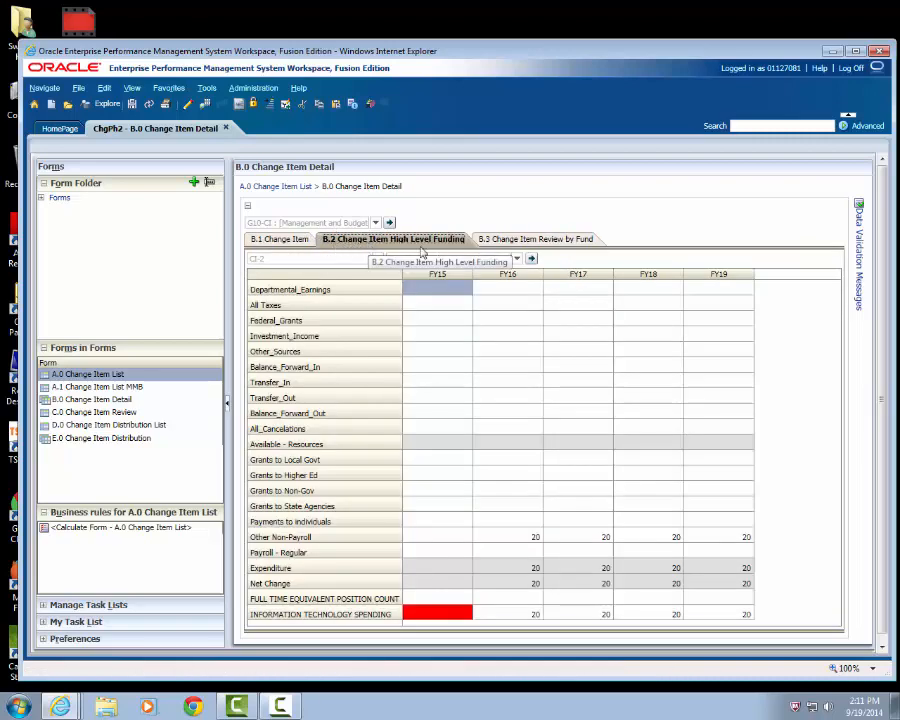
click(530, 239)
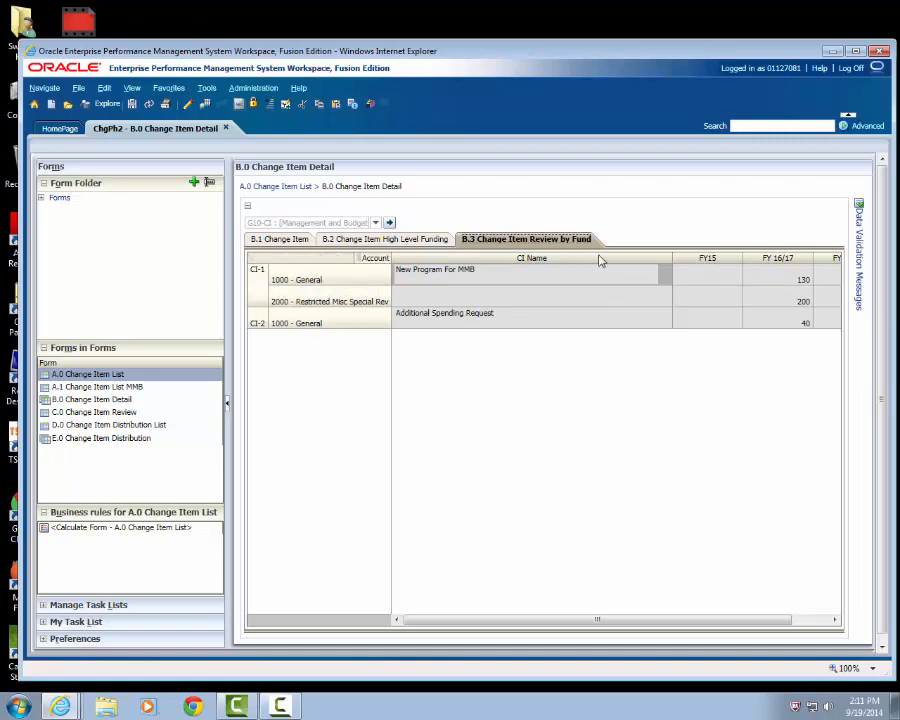
- Display change item CI-1's high-level funding for fund 1000 - General
click(418, 242)
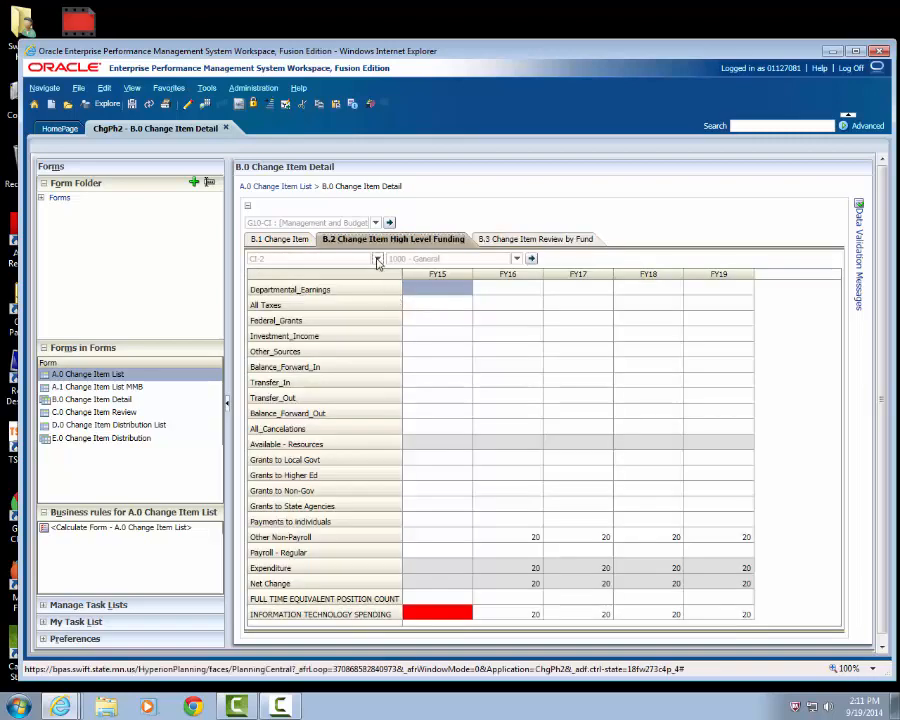
click(378, 259)
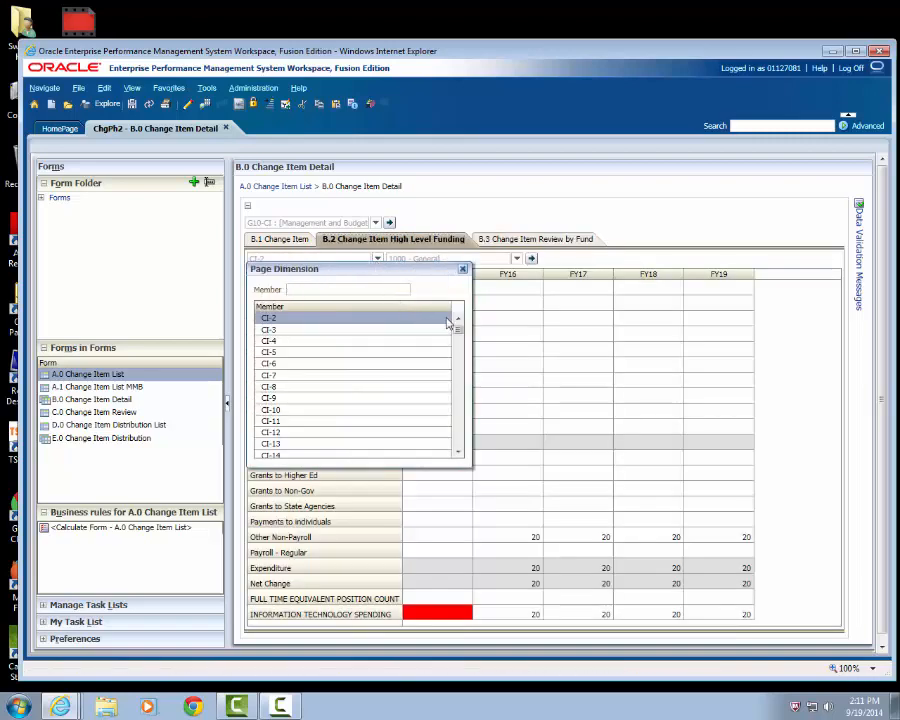
click(458, 319)
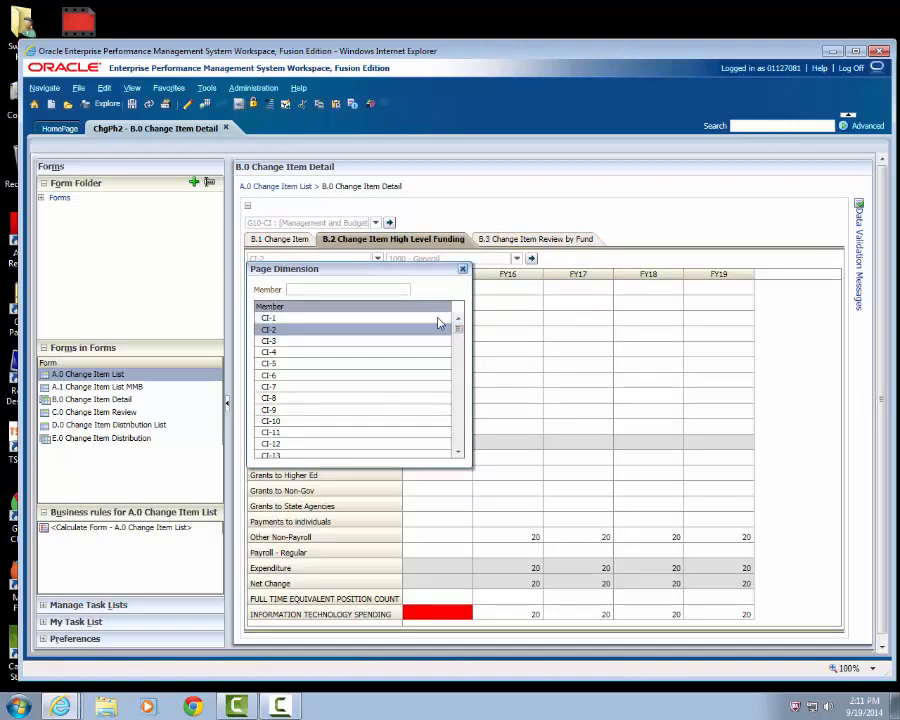
click(430, 319)
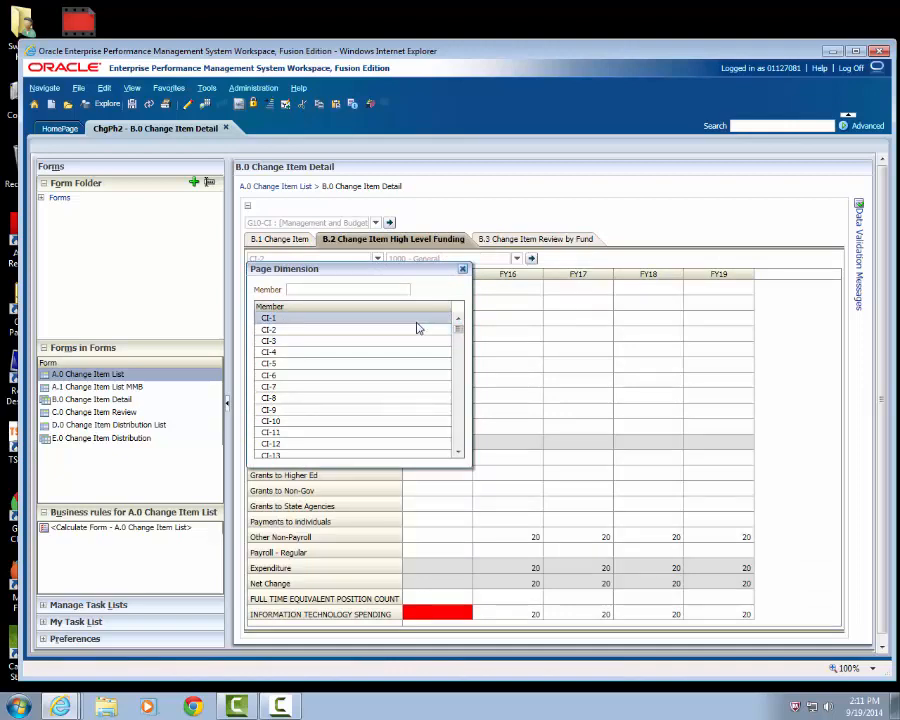
click(532, 259)
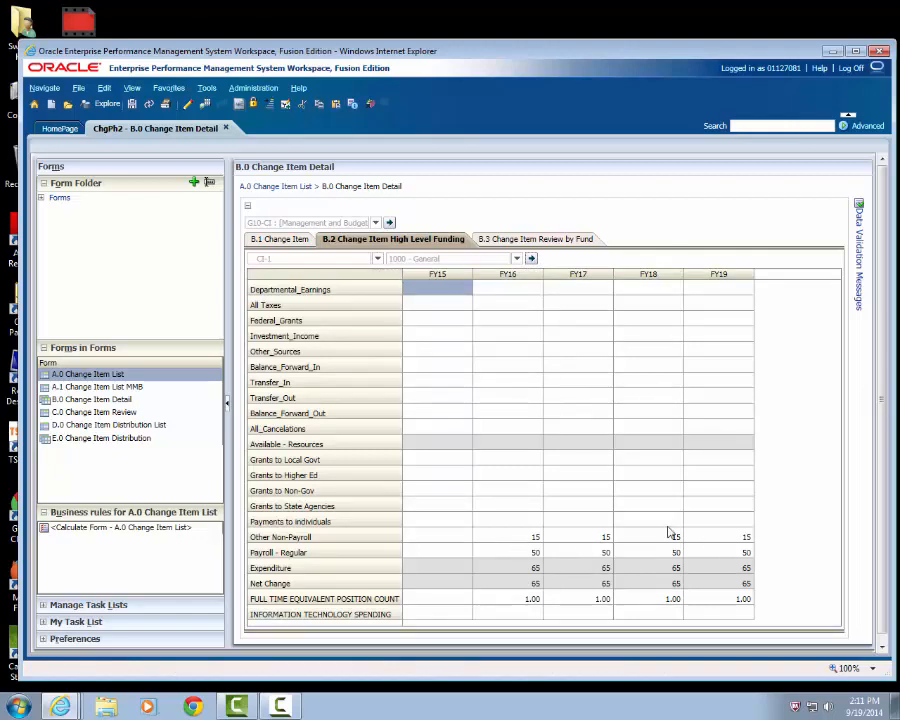
- Open the C.0 Change Item Review form and set CI-1's priority ranking to Rank_02
click(79, 412)
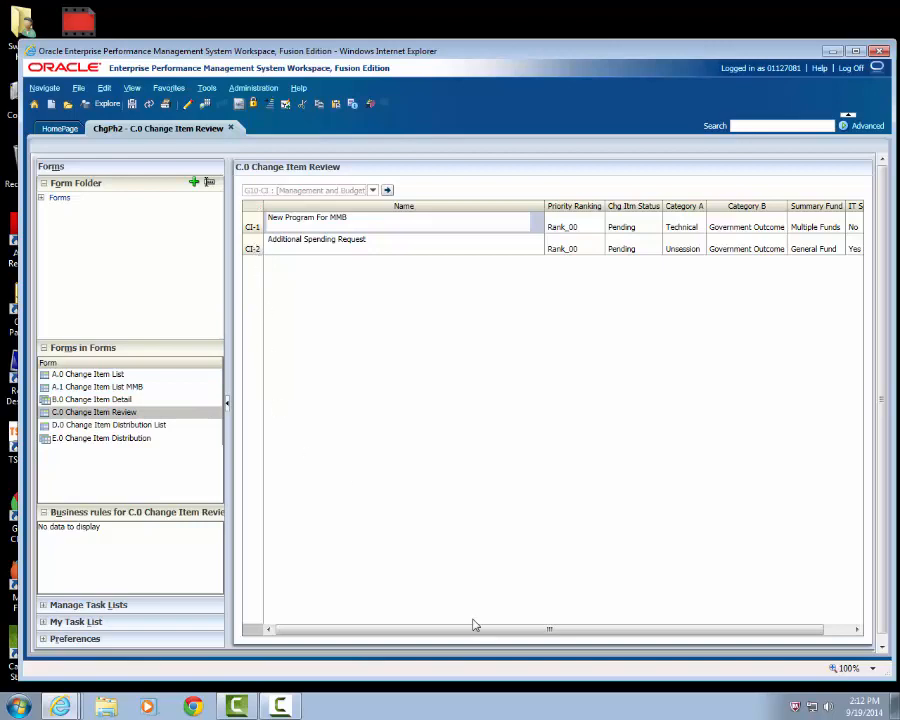
click(227, 404)
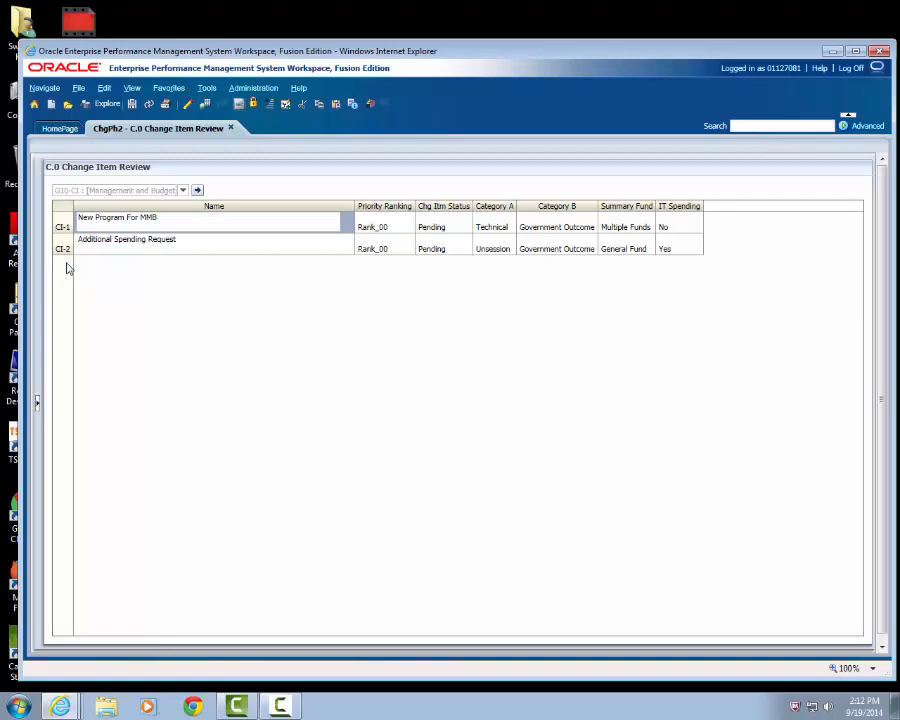
click(397, 228)
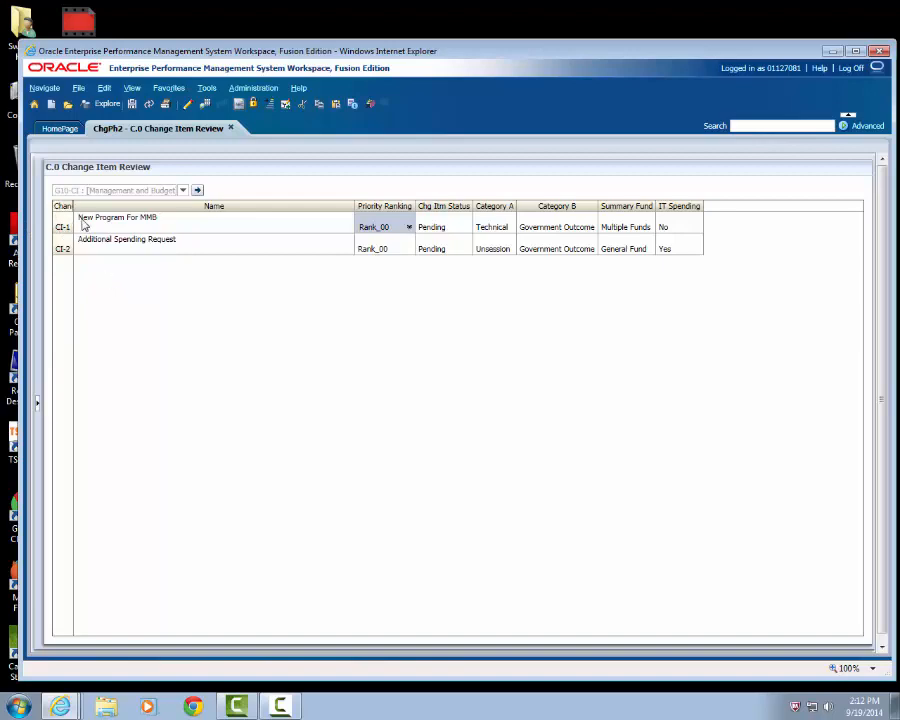
click(409, 229)
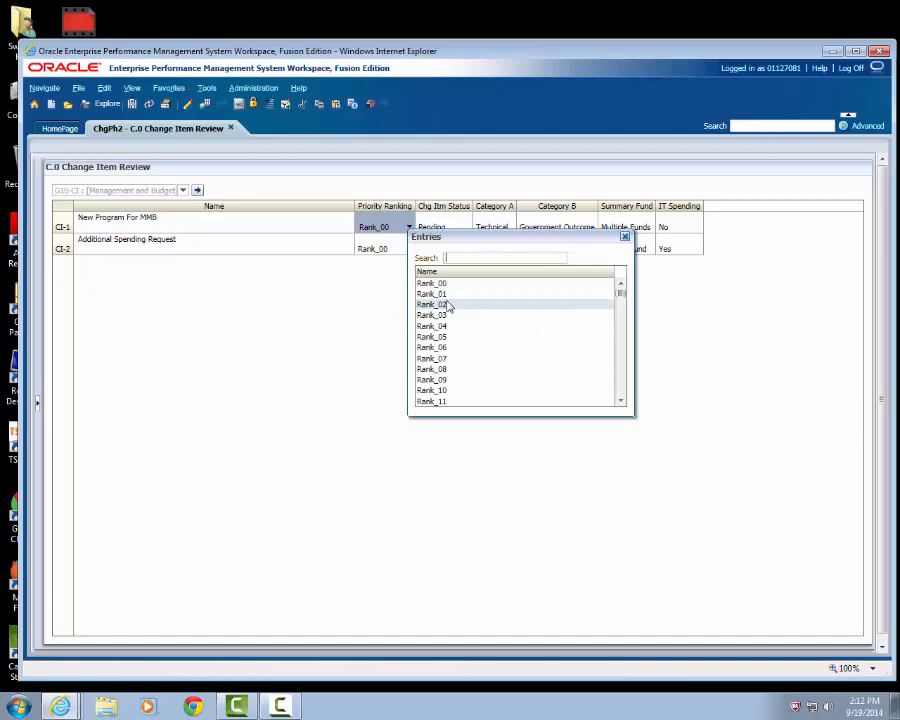
click(447, 305)
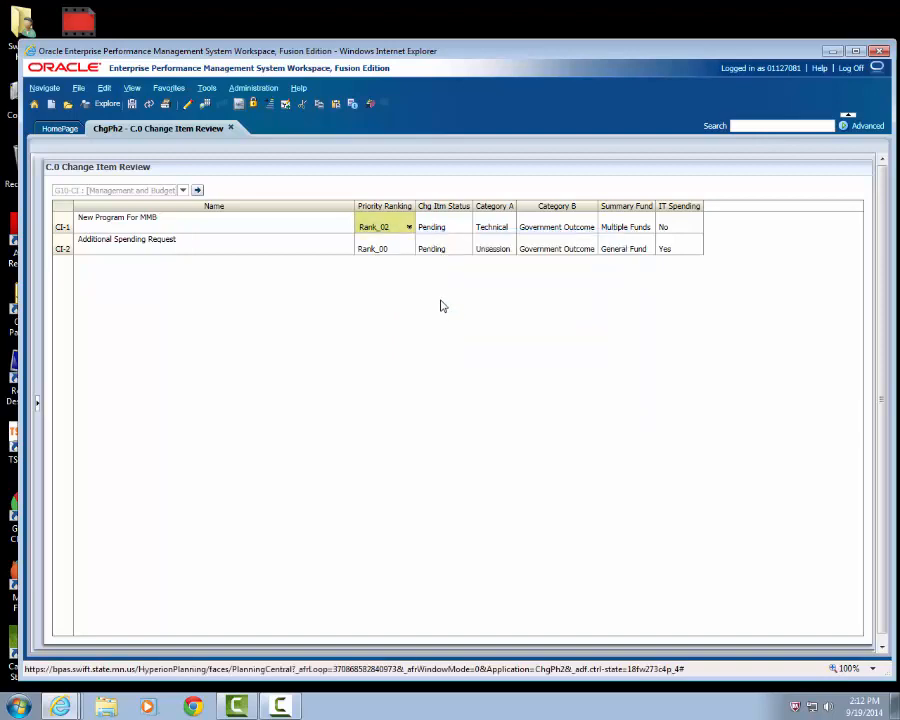
- Set CI-2's priority ranking to Rank_01 and save the change item review
click(409, 252)
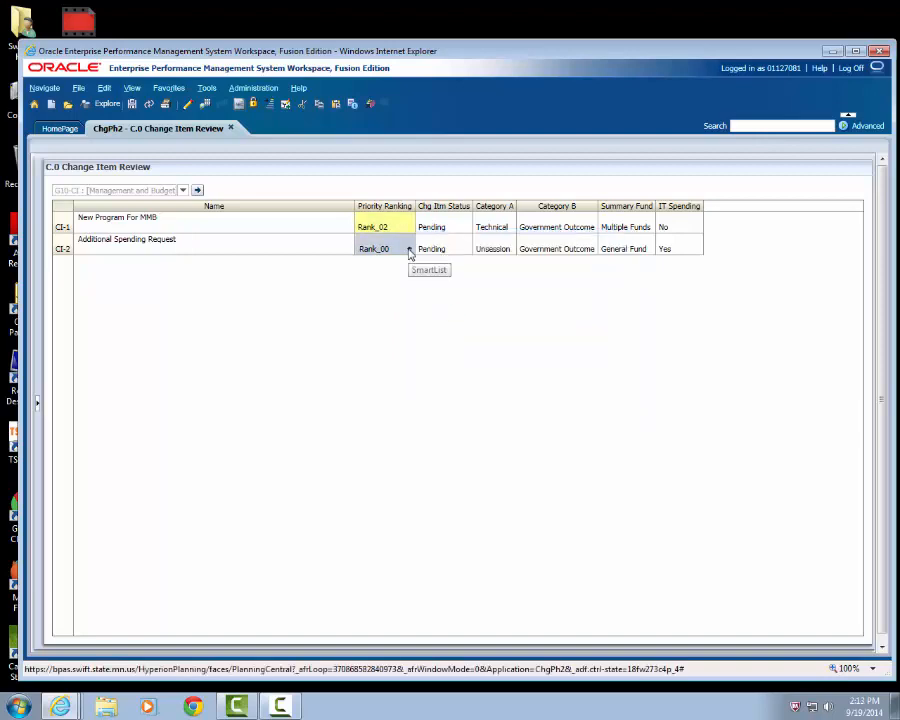
click(409, 250)
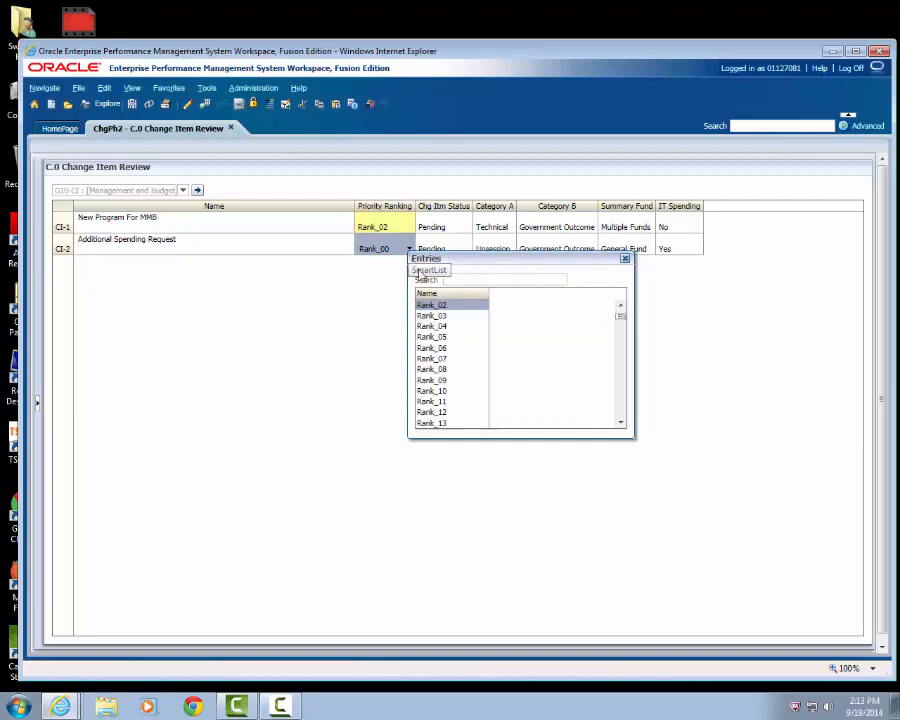
click(621, 308)
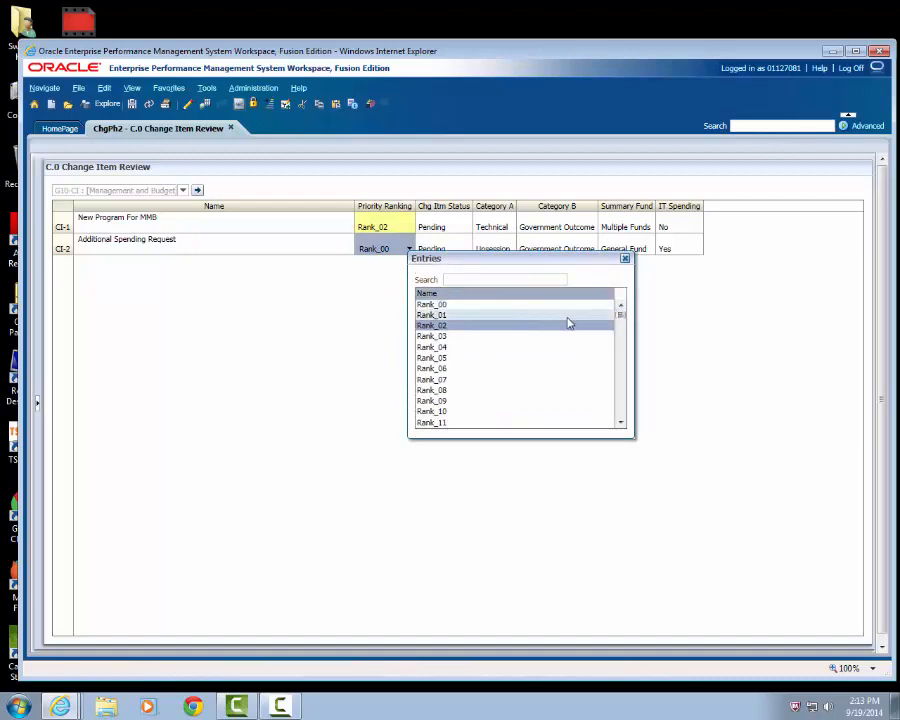
click(568, 321)
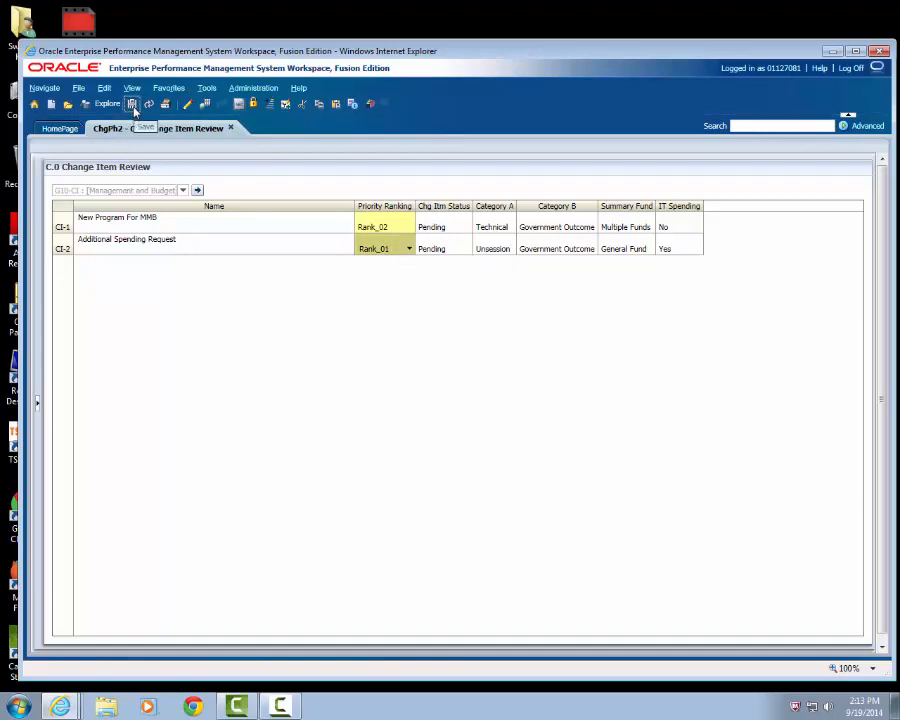
click(132, 107)
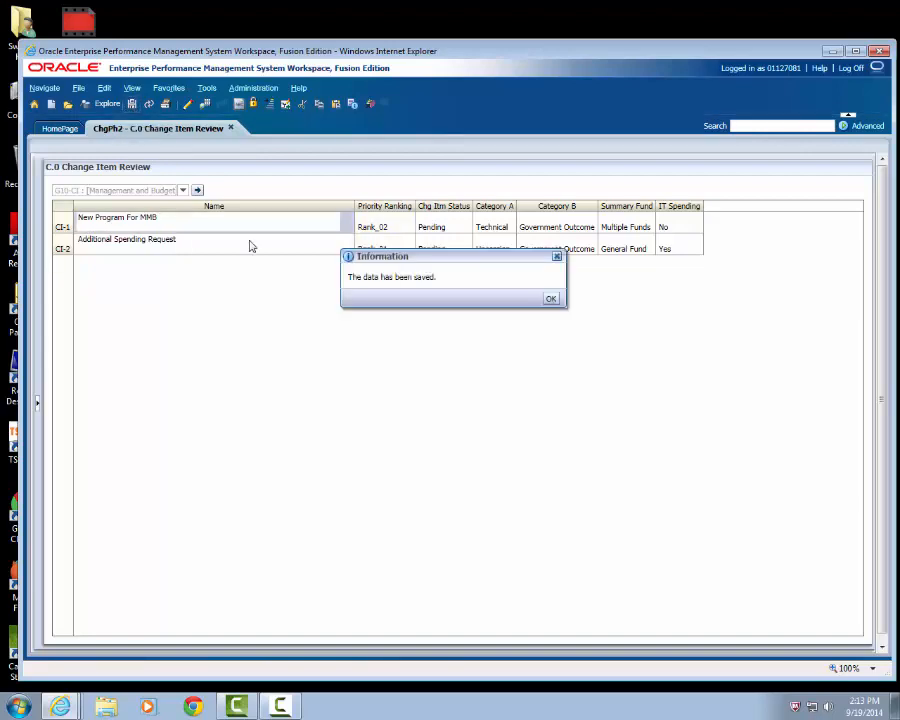
click(550, 300)
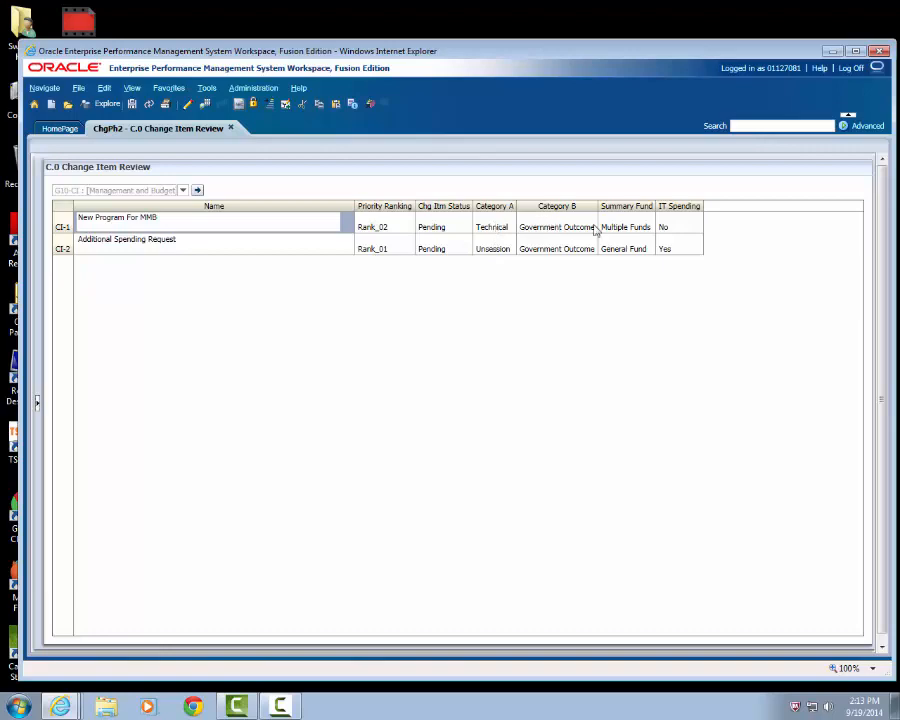
- Check the available IT Spending options for change item CI-1
click(692, 229)
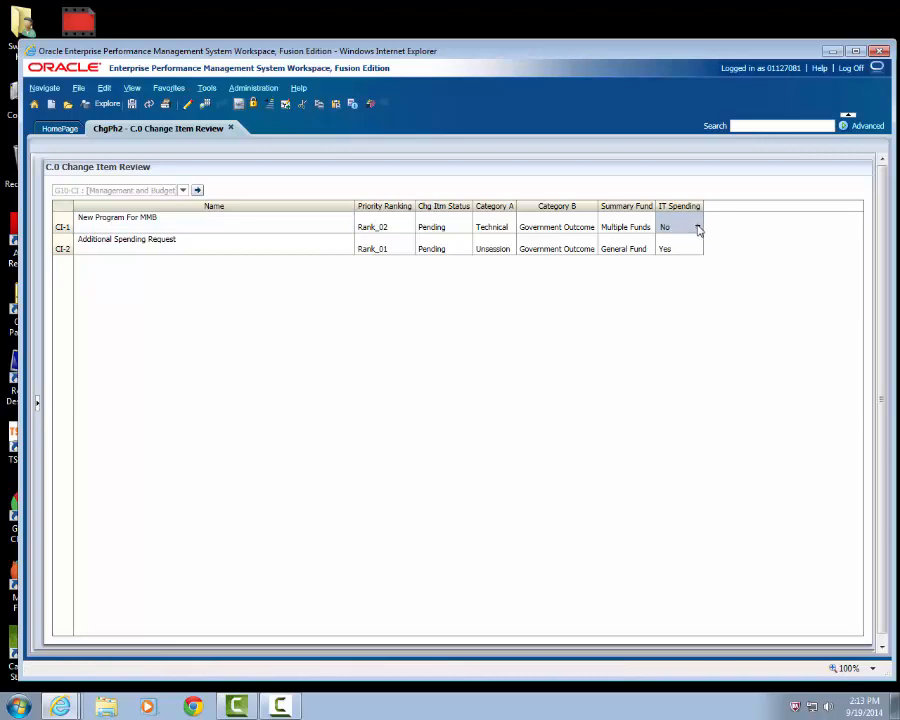
click(698, 228)
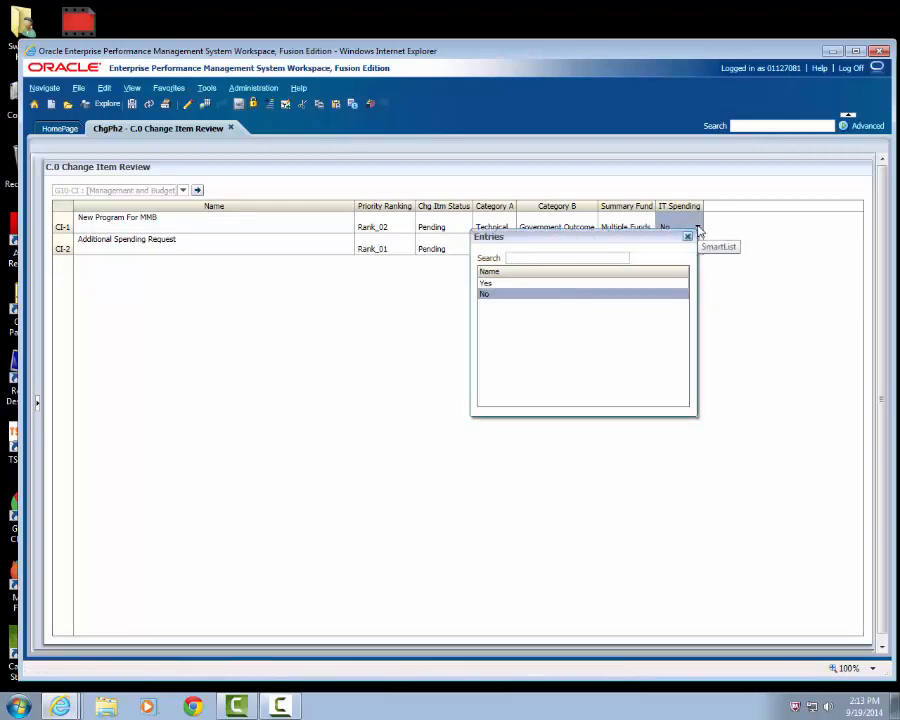
click(687, 236)
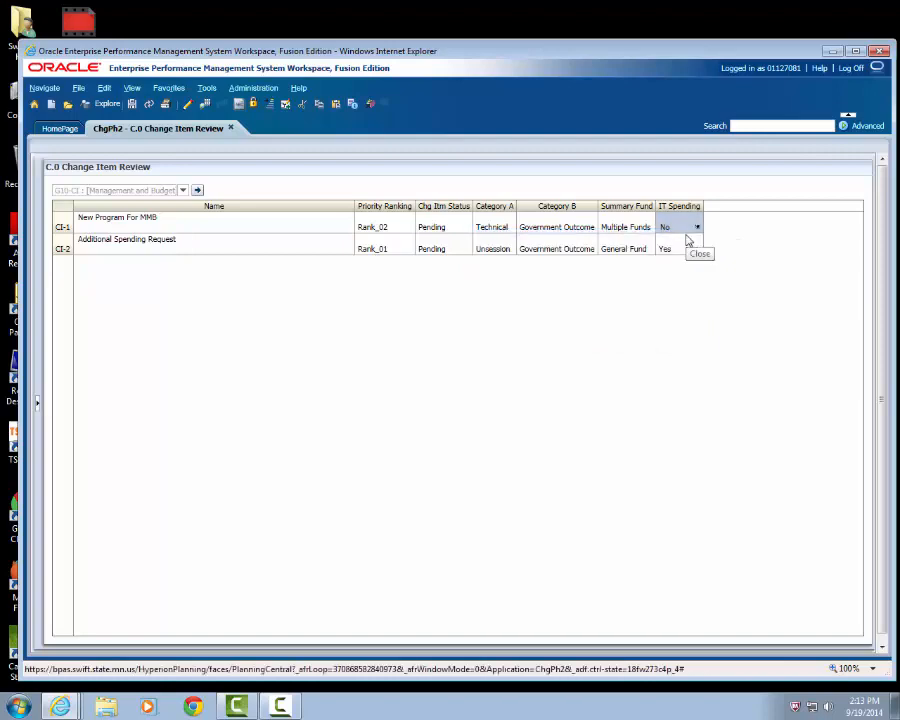
- Set the change item status of both CI-1 and CI-2 to Yes and save the change item review
click(442, 230)
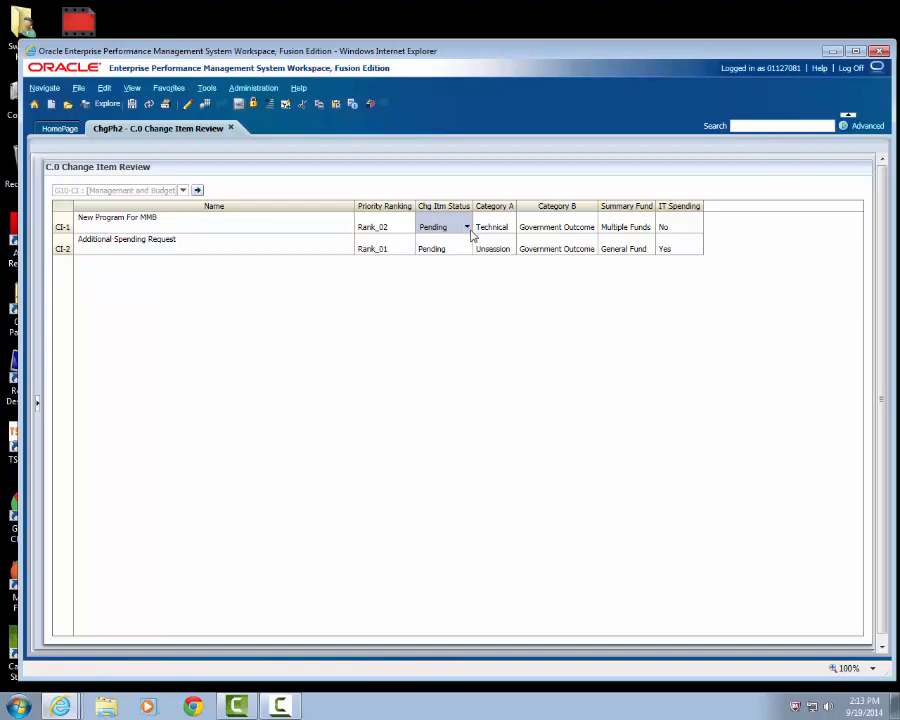
click(467, 228)
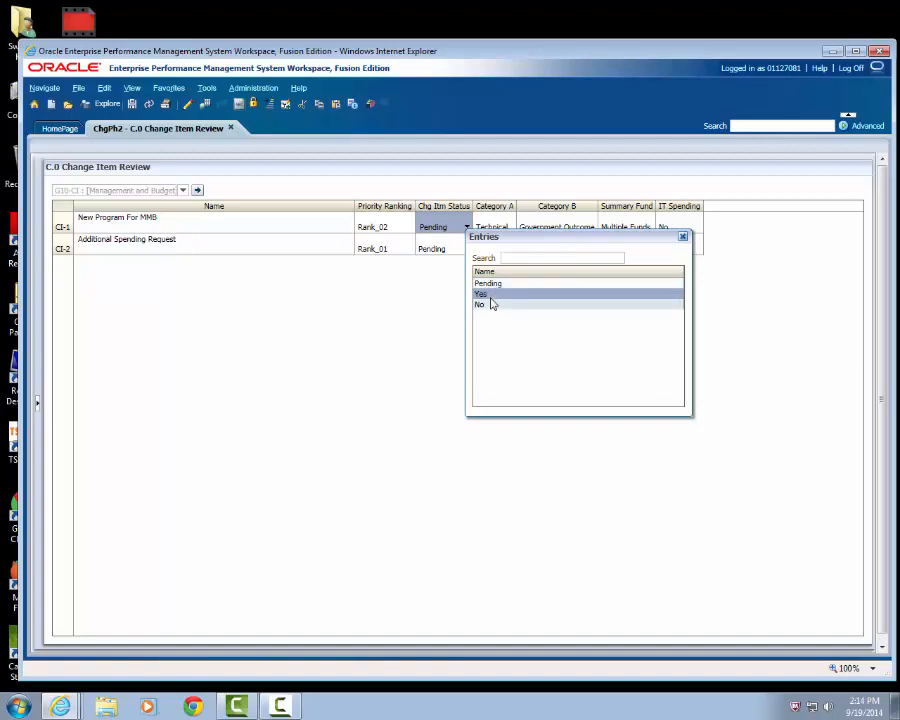
click(492, 298)
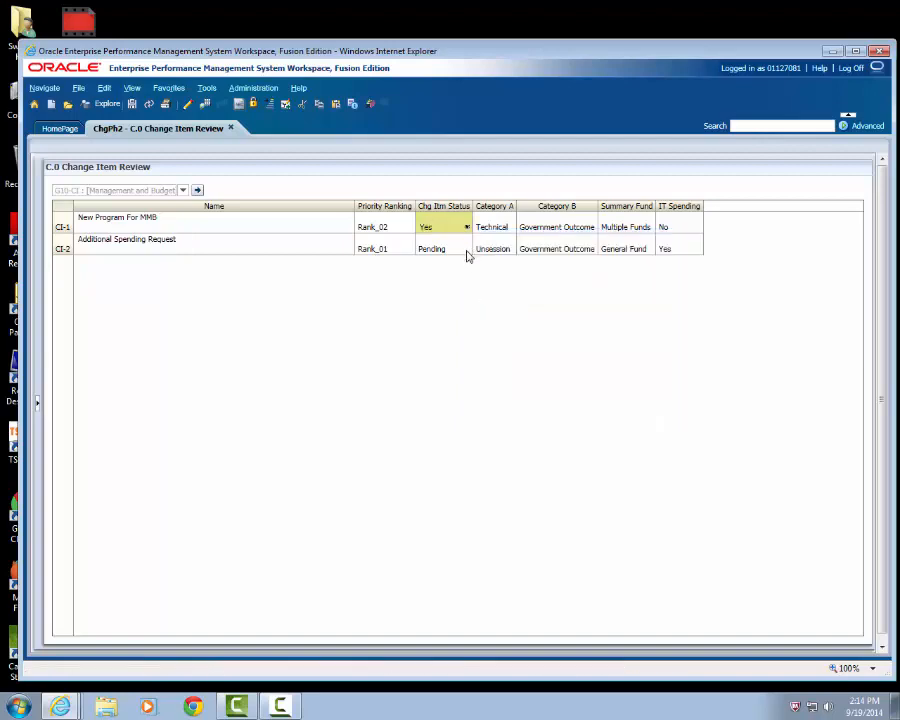
click(467, 251)
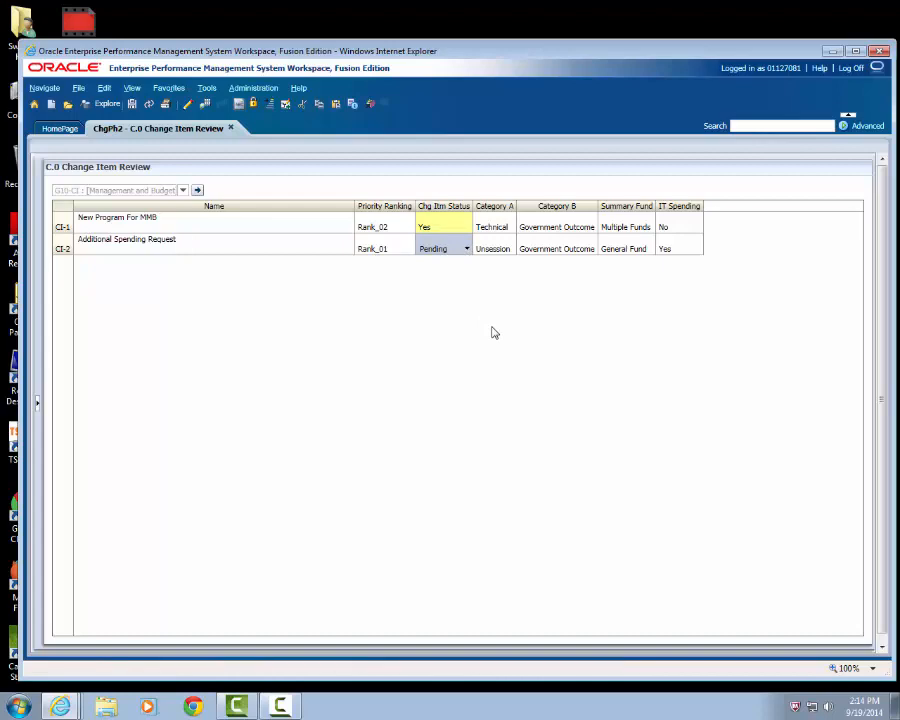
click(466, 251)
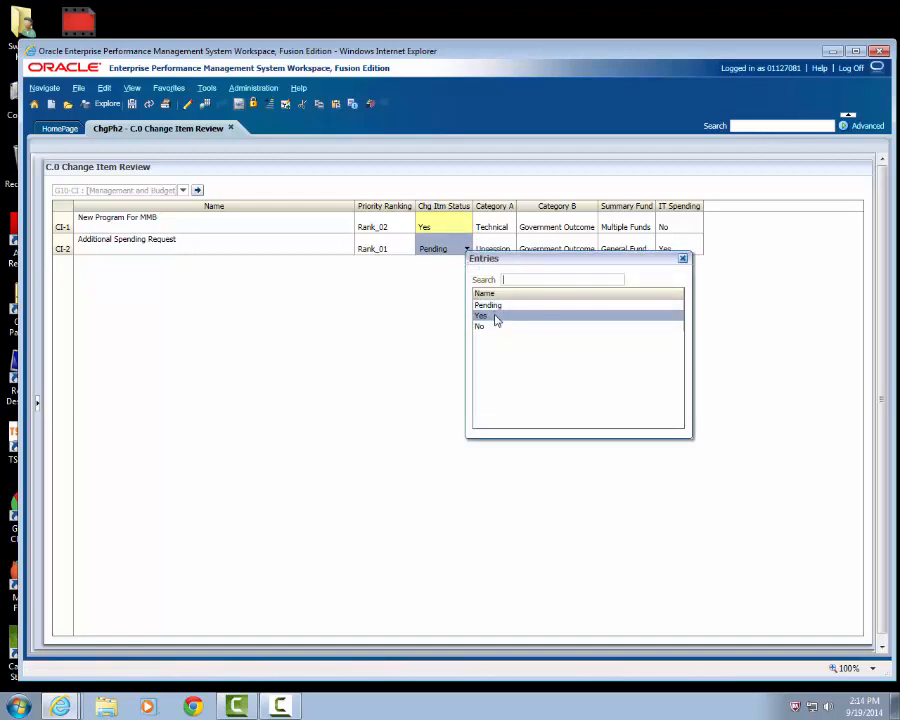
click(494, 318)
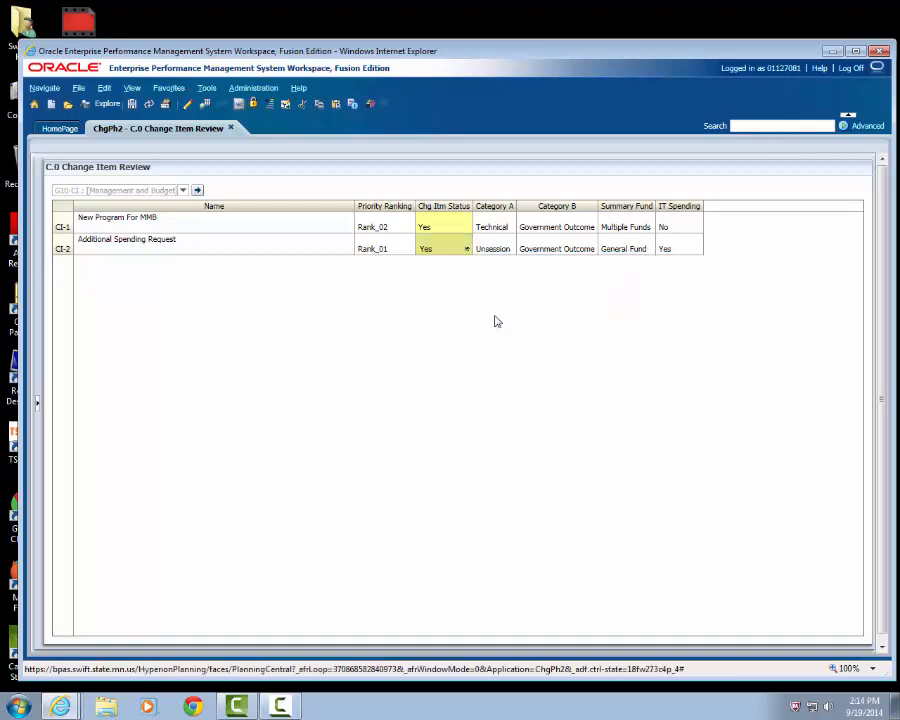
click(131, 105)
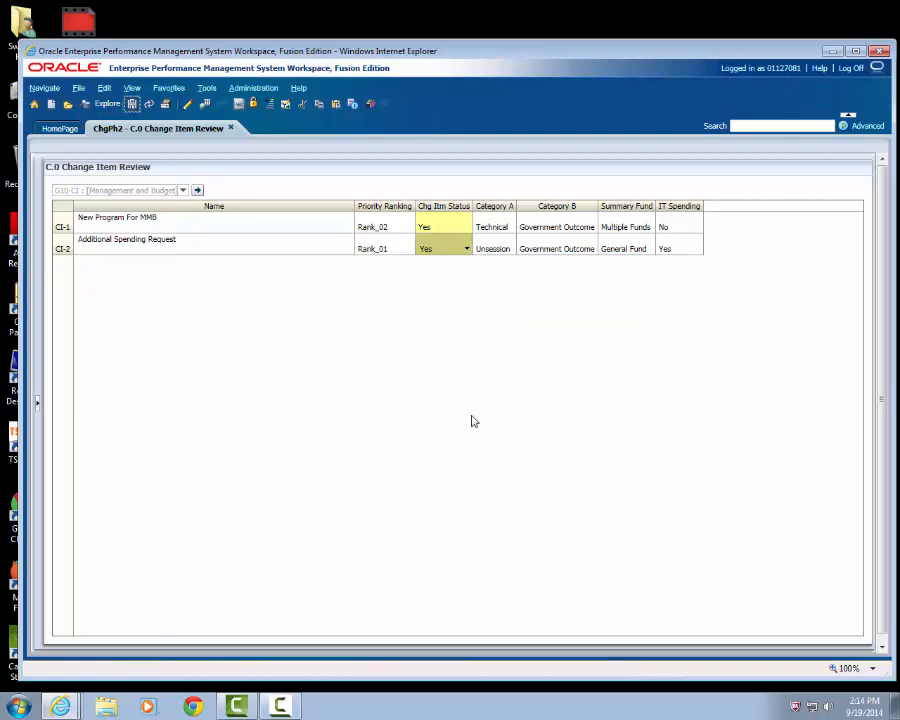
click(553, 306)
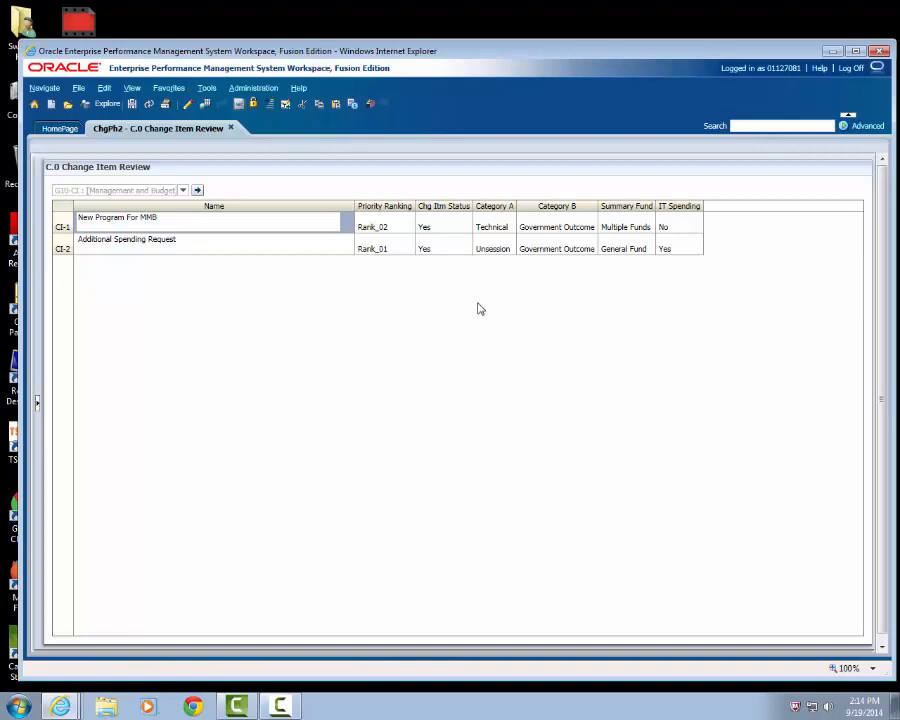
- Set CI-1's Category A to Reassign and save the form before leaving for the A.0 Change Item List
click(511, 230)
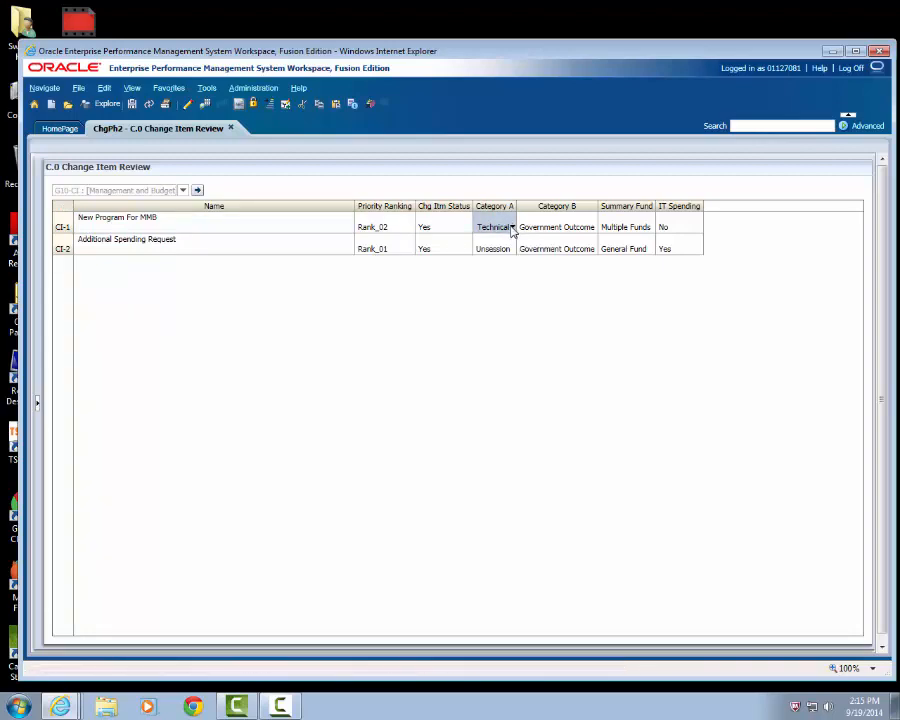
click(511, 228)
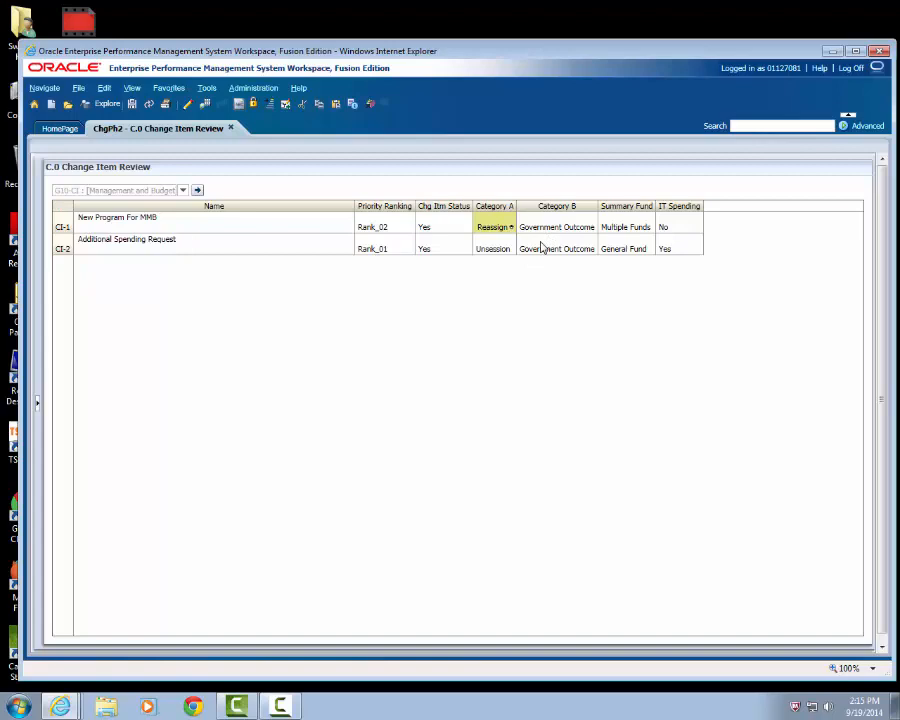
click(36, 404)
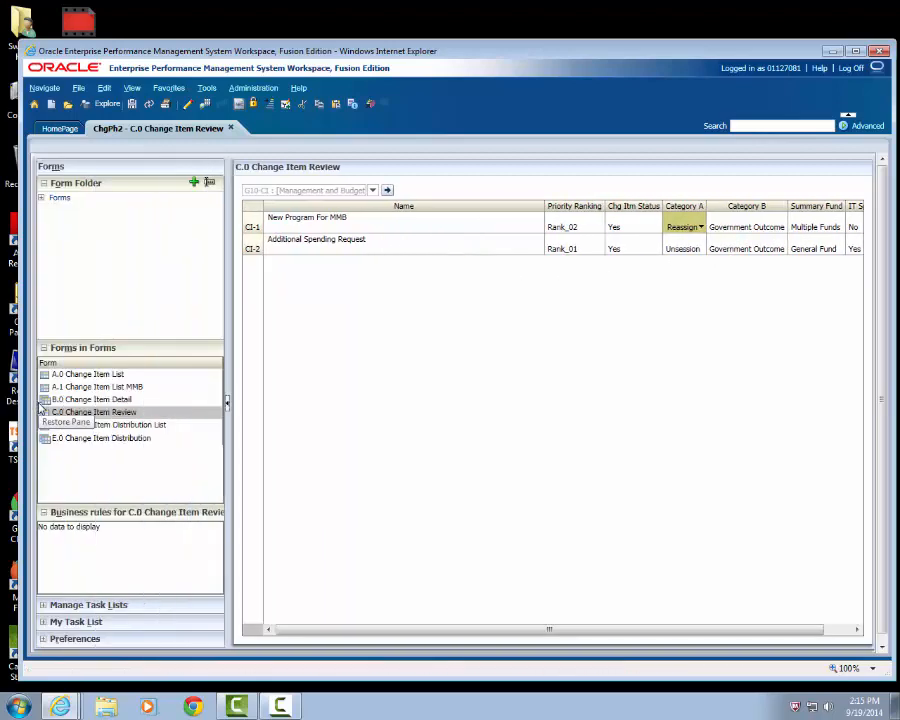
click(120, 375)
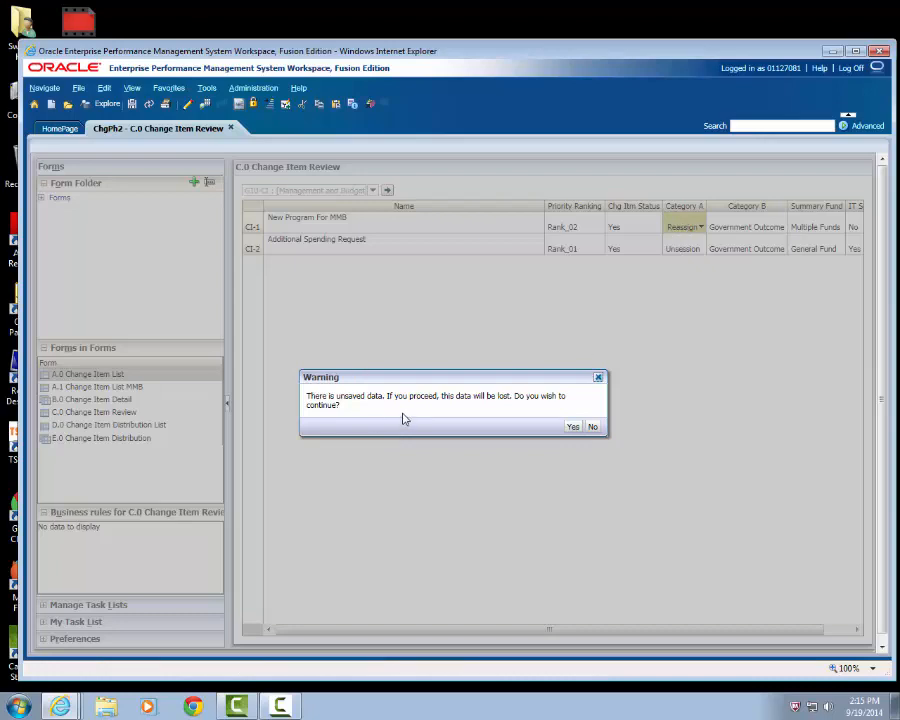
click(591, 427)
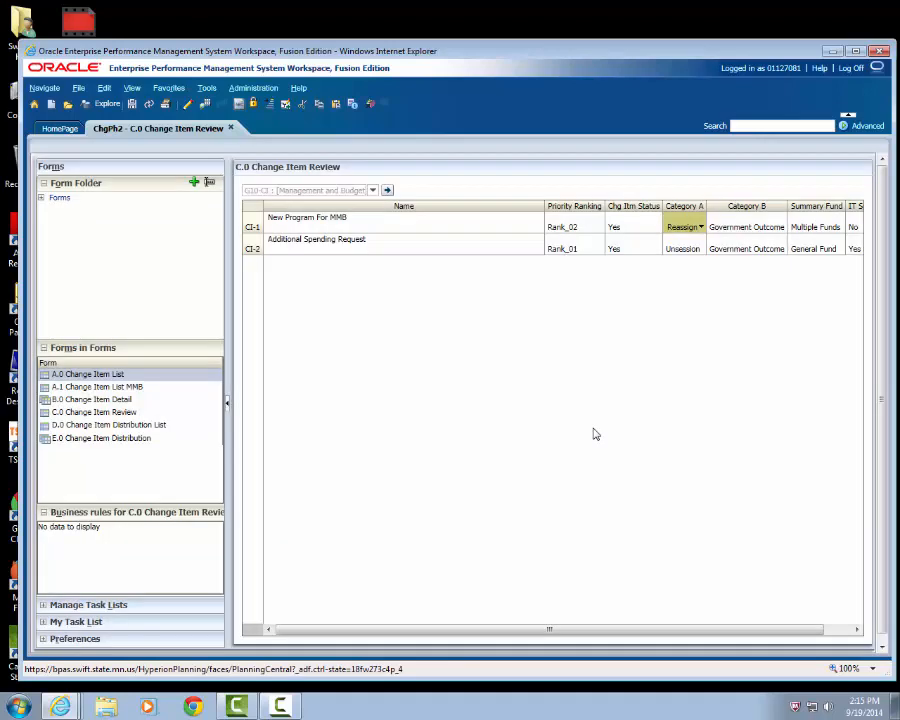
click(131, 106)
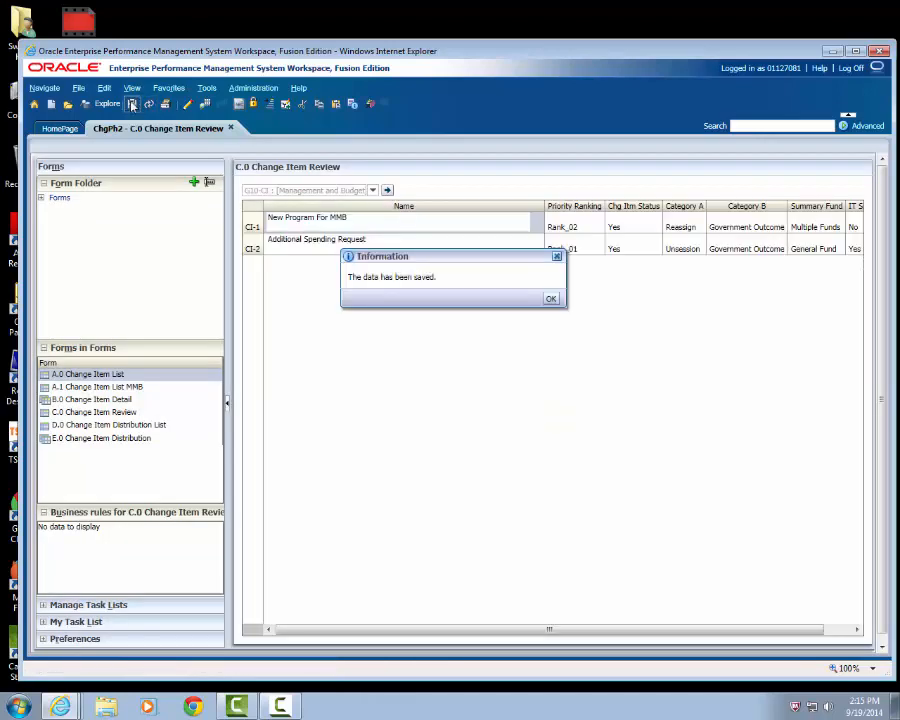
click(551, 300)
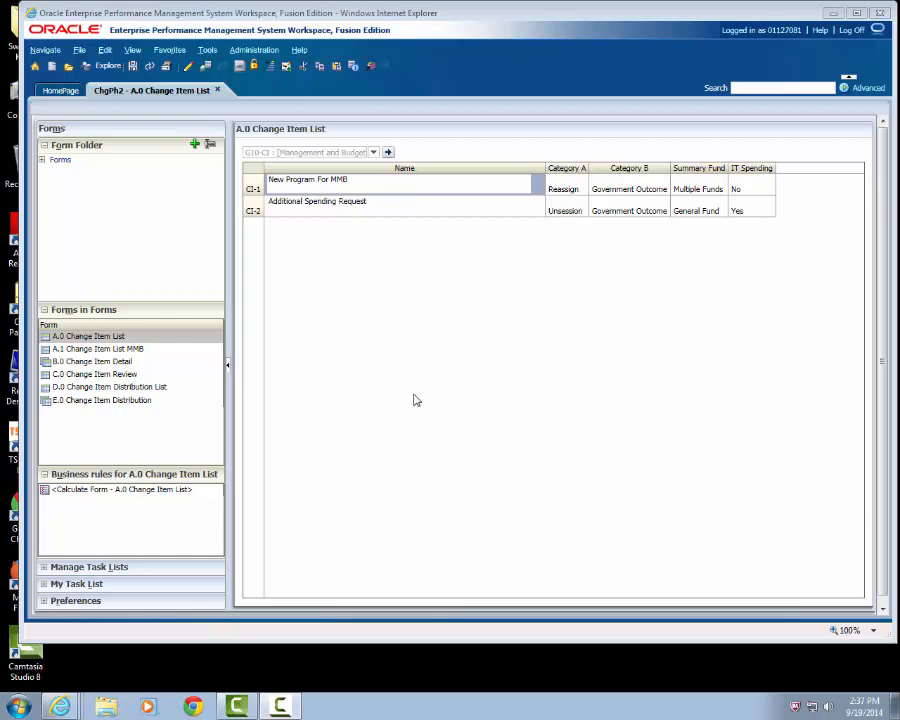
- Browse the report repository to the Change Items folder under Detail Reports
click(109, 66)
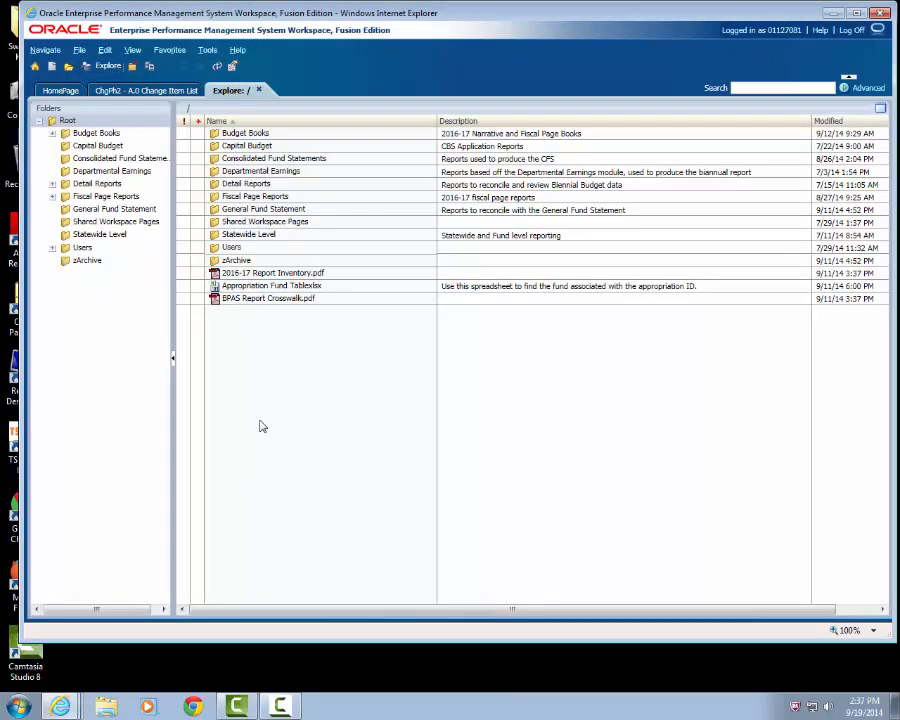
double_click(244, 186)
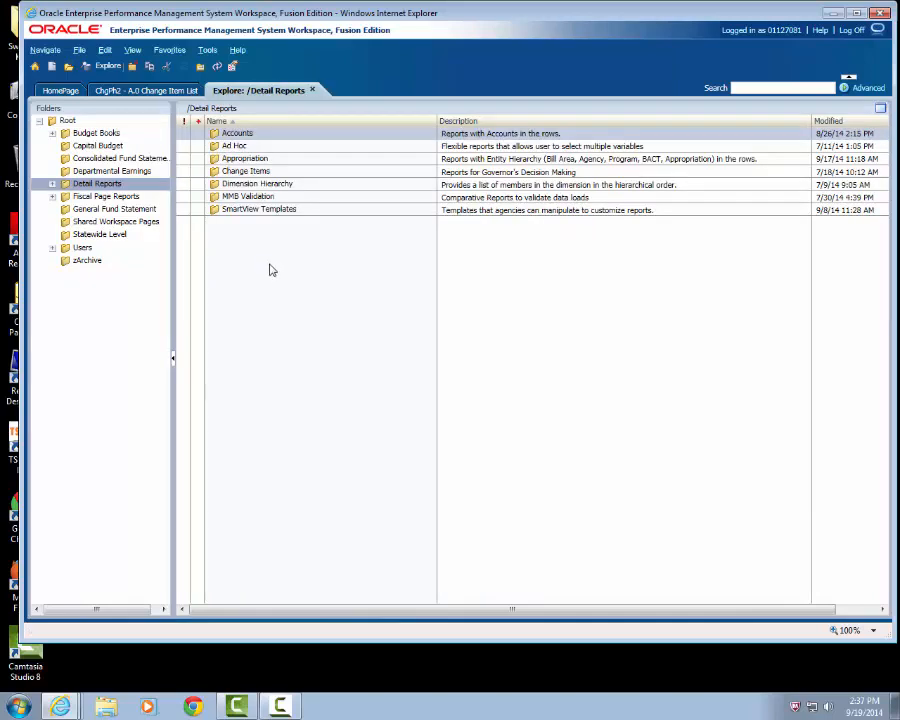
double_click(238, 172)
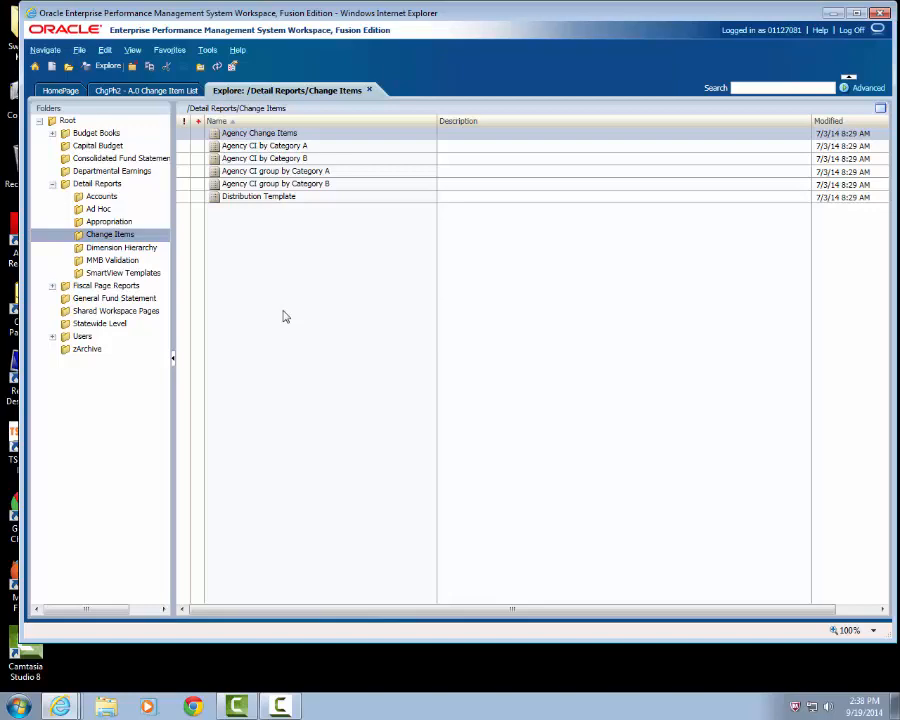
- View the D.0 Change Item Distribution List and the E.0 Change Item Distribution form with its entity choices
click(131, 91)
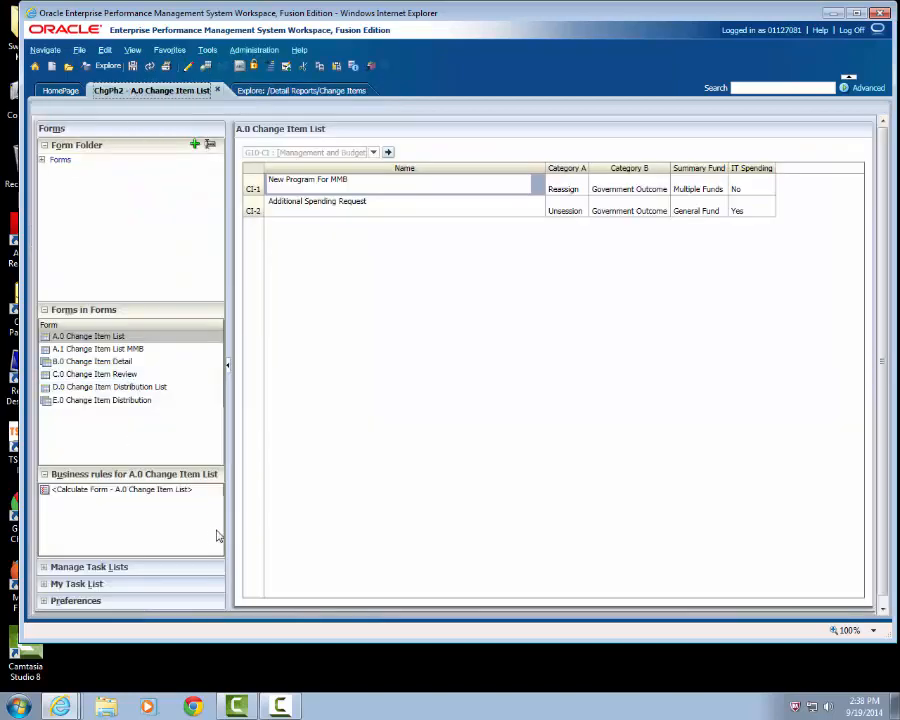
click(82, 390)
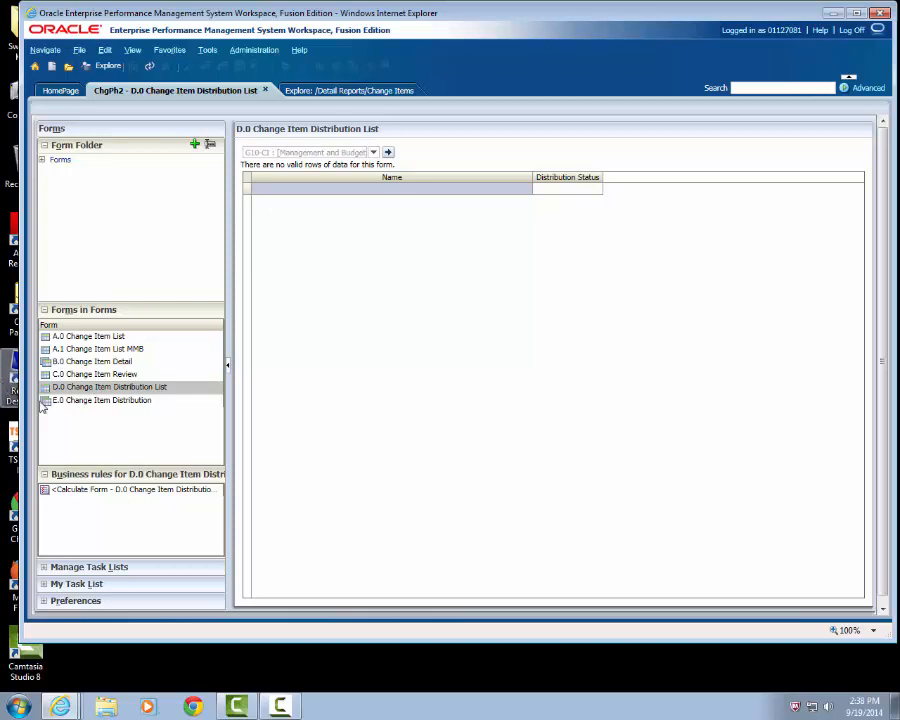
click(110, 400)
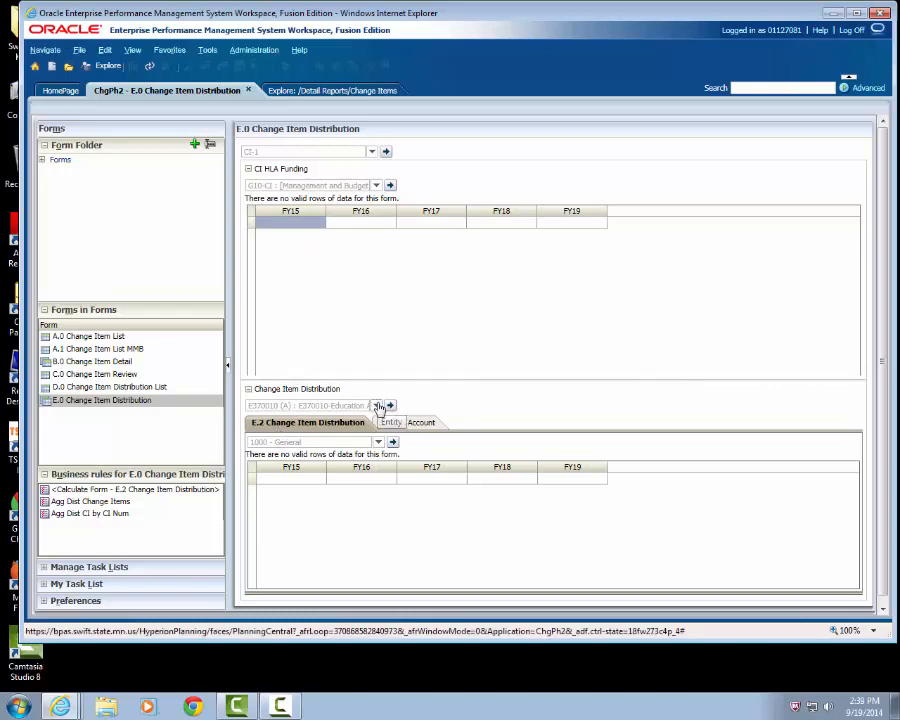
click(378, 406)
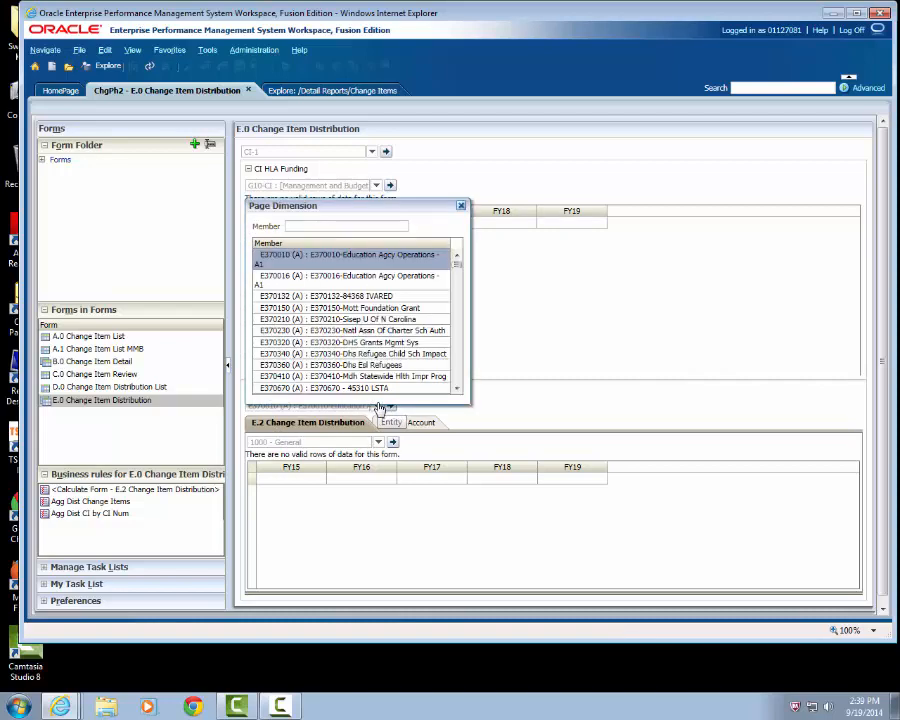
click(460, 206)
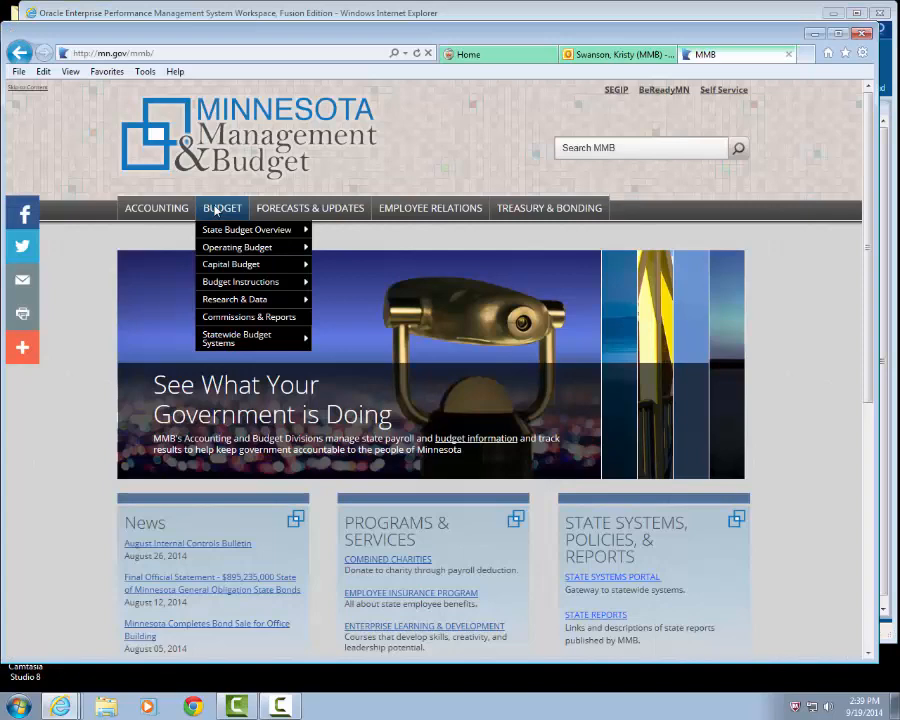
- Open the BPAS - Budget Planning & Analysis page on the Minnesota Management & Budget website and look through its manuals, training materials and help links
mouse_move(229, 338)
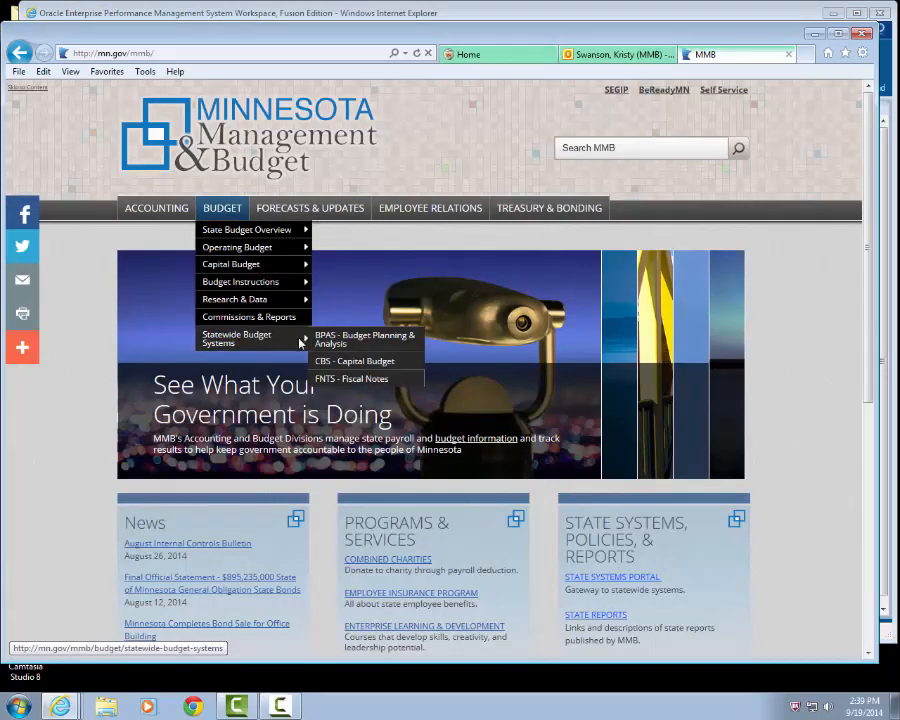
click(356, 342)
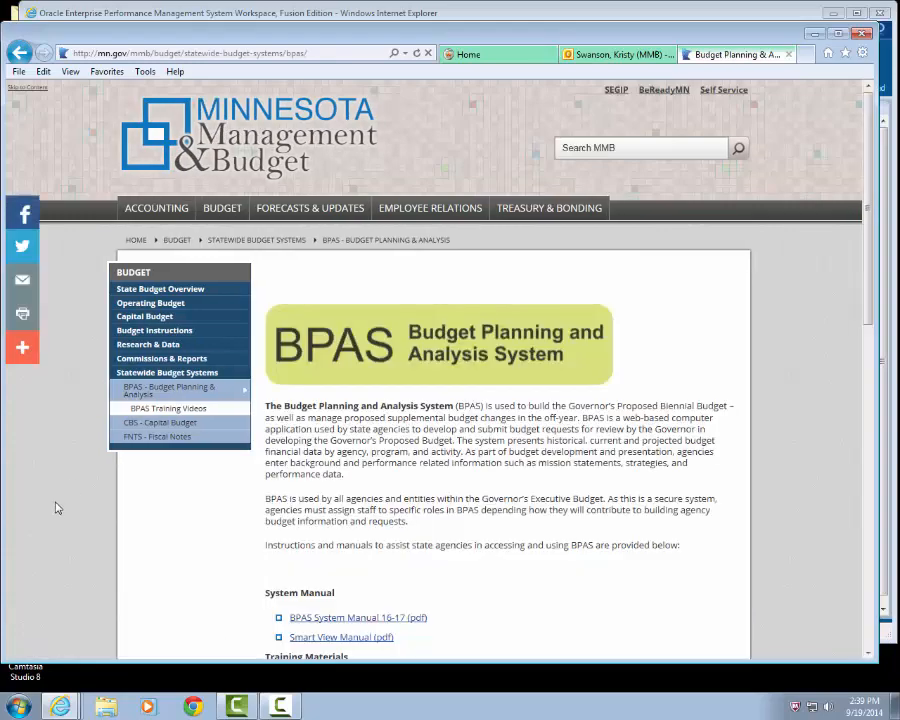
scroll(66, 494, down, 3)
scroll(66, 494, down, 3)
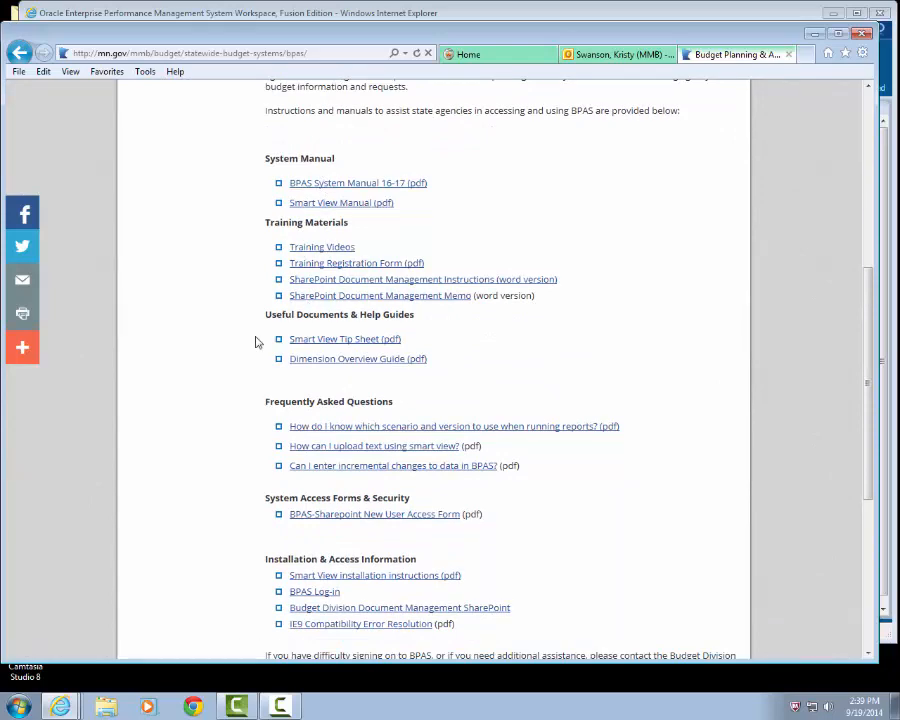
scroll(213, 400, down, 2)
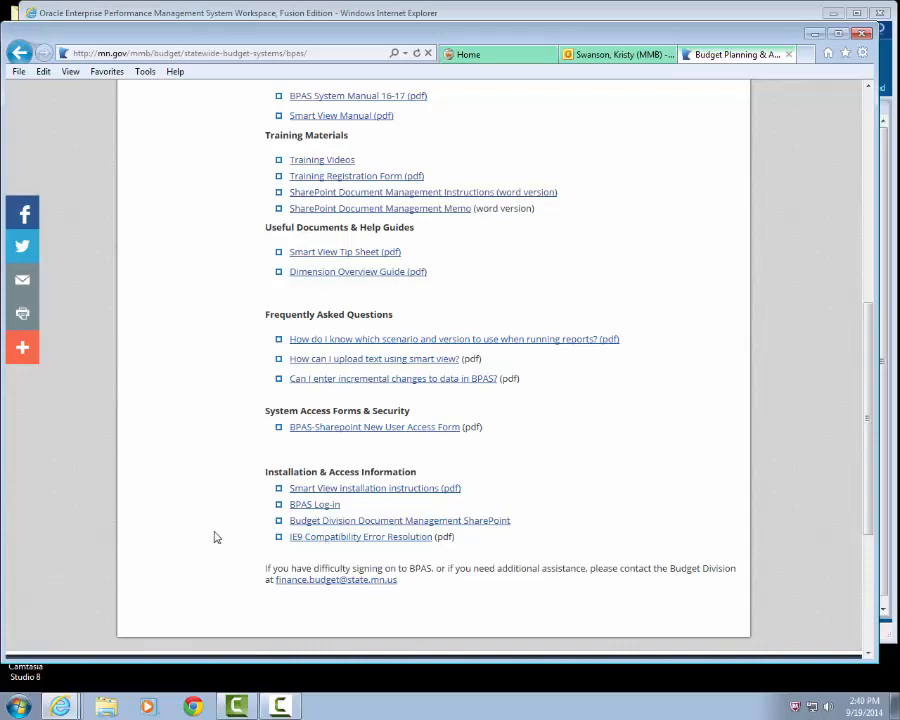
scroll(208, 522, up, 5)
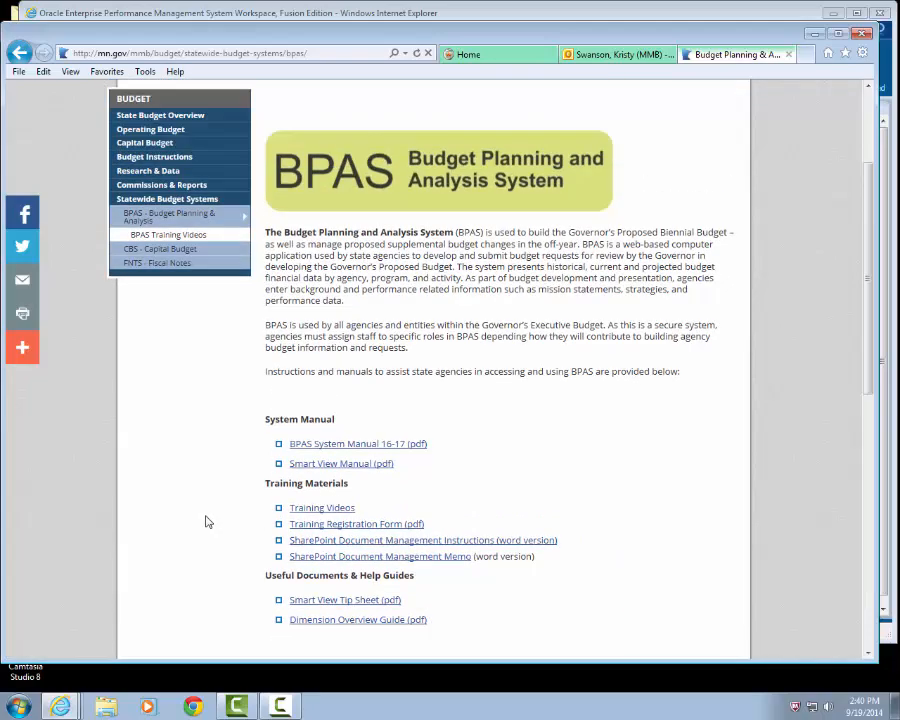
scroll(208, 522, up, 2)
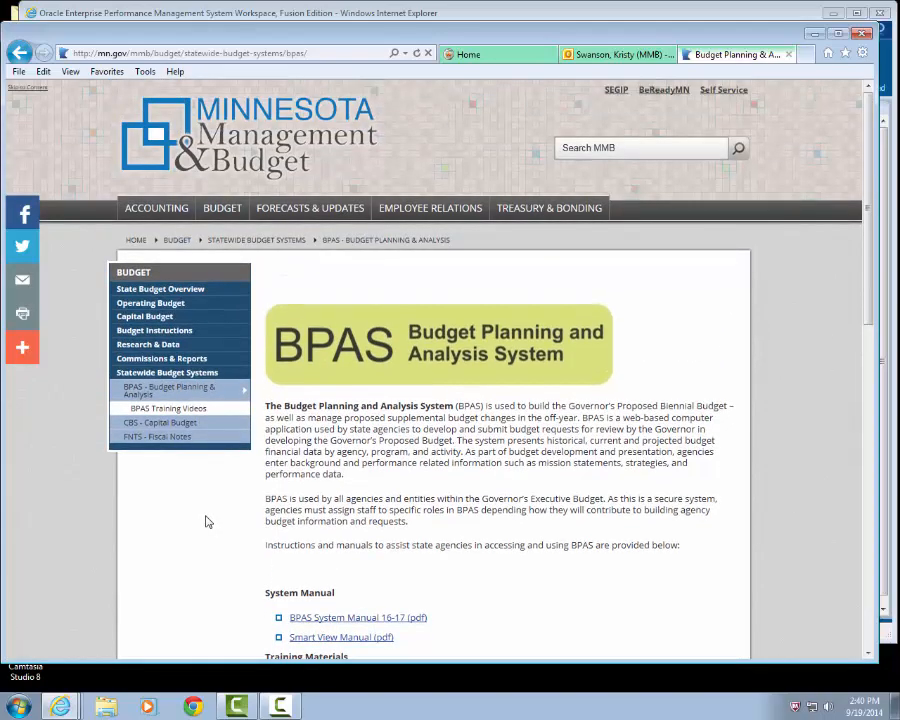